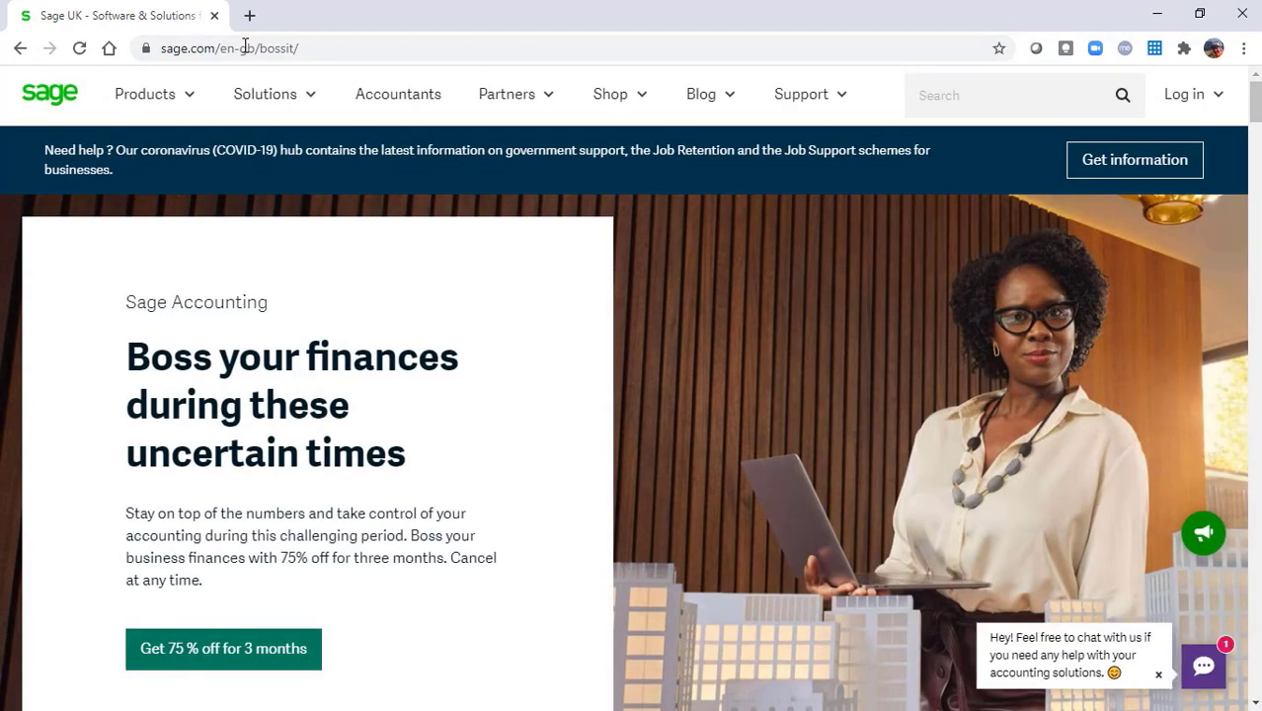
# Go from the Log in menu to the Sage Business Cloud Accounting & Payroll sign-in page
pyautogui.click(1194, 107)
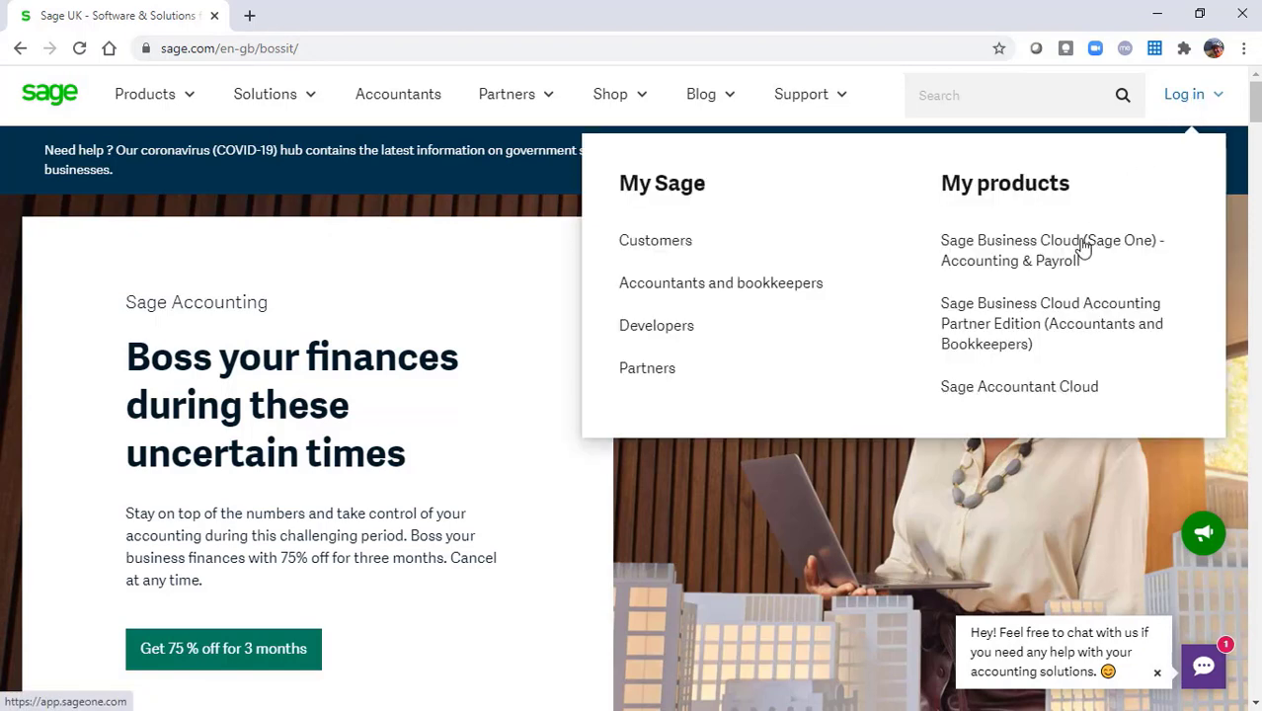
pyautogui.click(1001, 259)
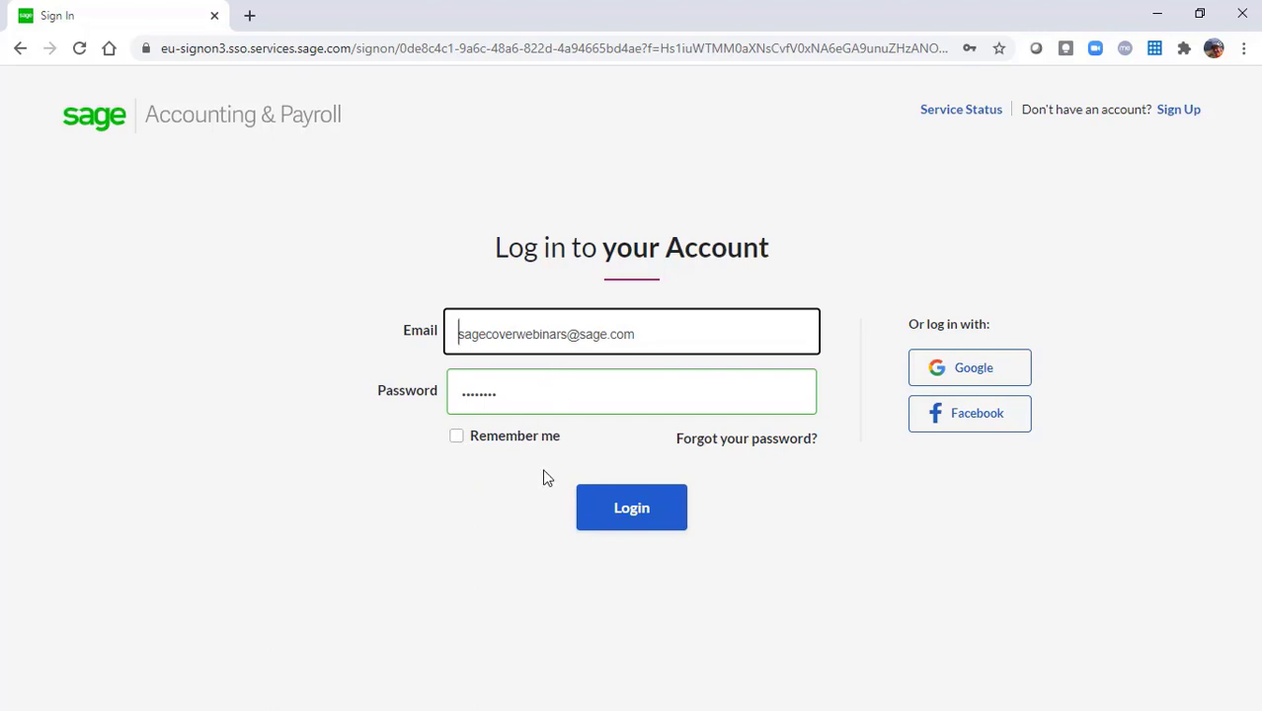
# Sign in with the autofilled credentials and open the Summary dashboard's help article
pyautogui.click(632, 512)
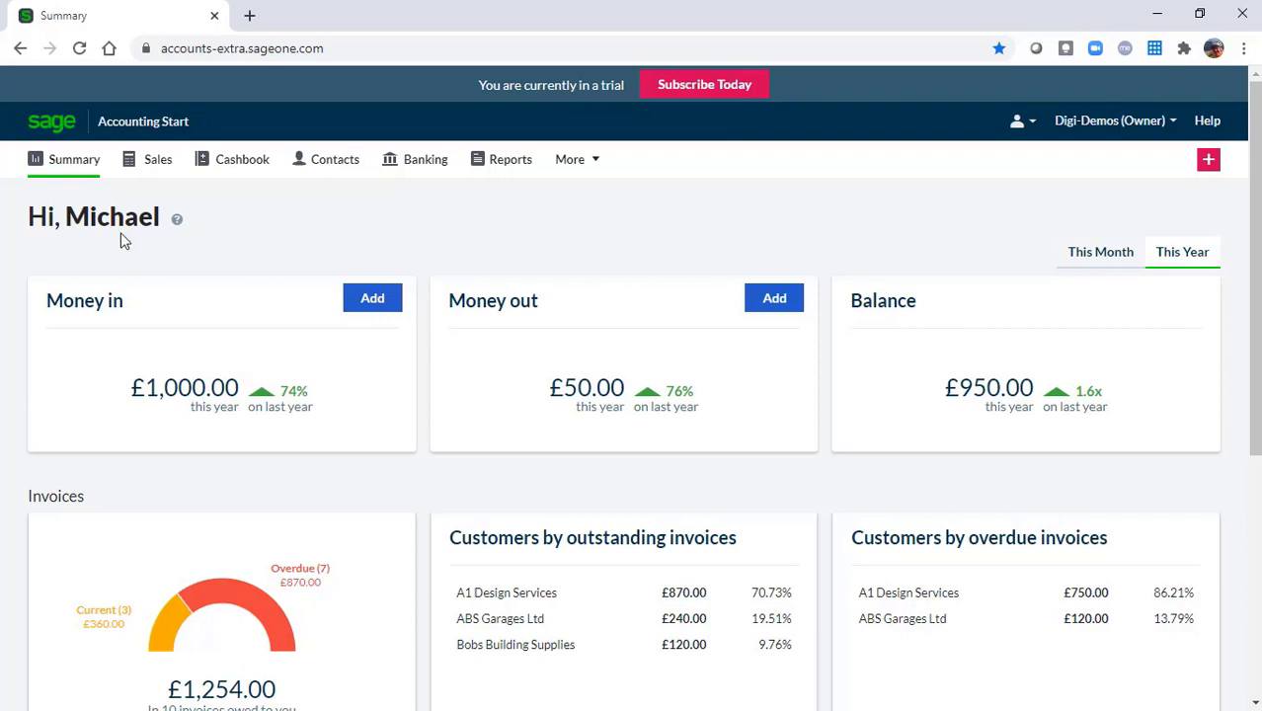
pyautogui.click(177, 226)
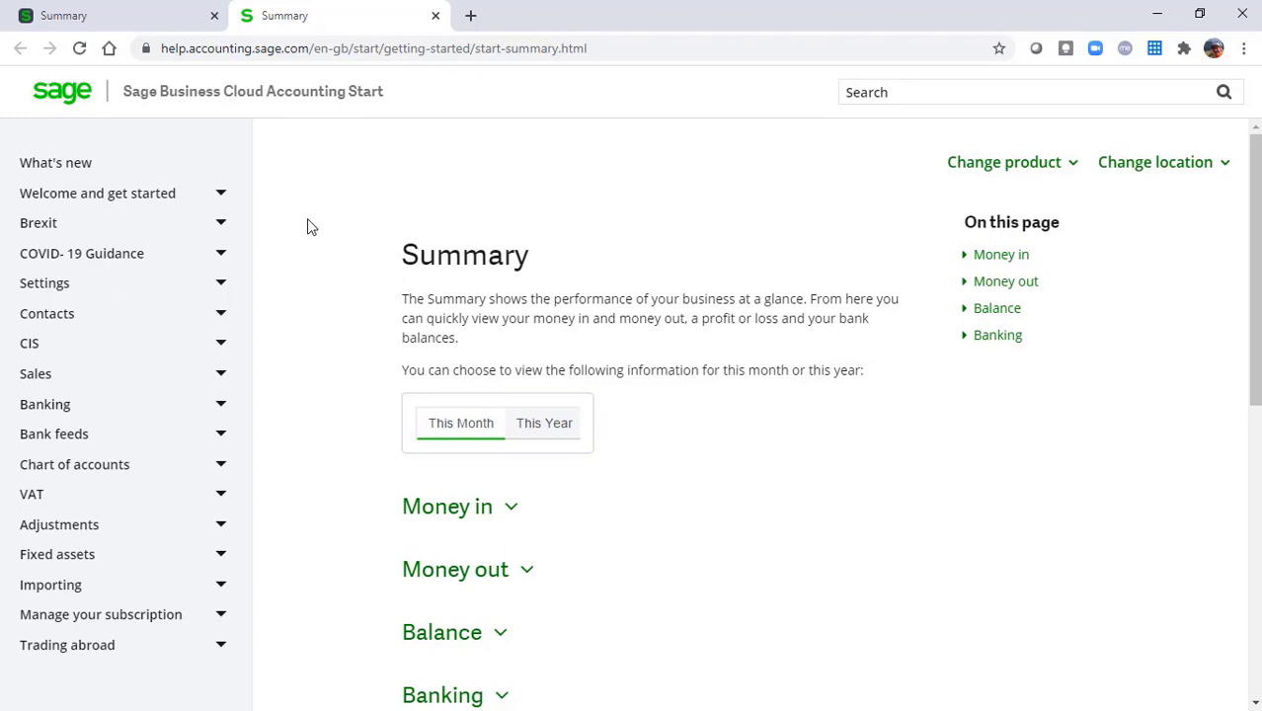
# Close the Summary help tab and open the Accounting Start help centre home page
pyautogui.click(435, 17)
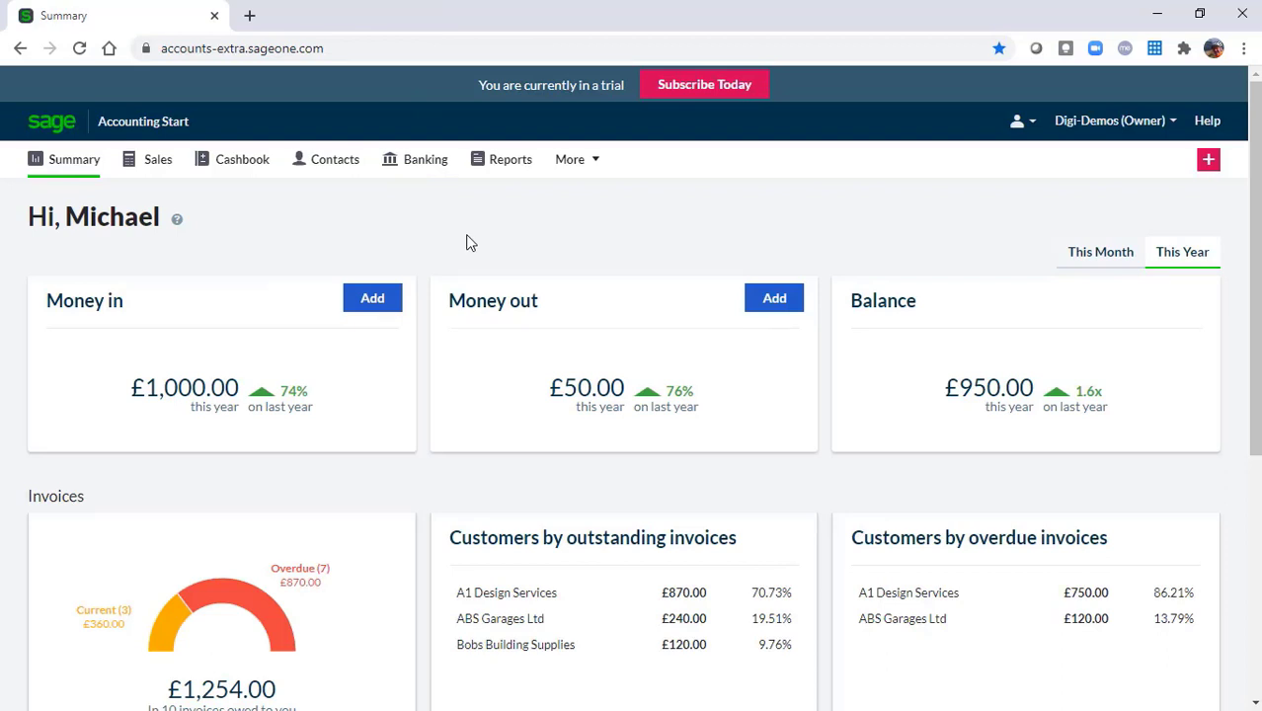
pyautogui.click(1206, 123)
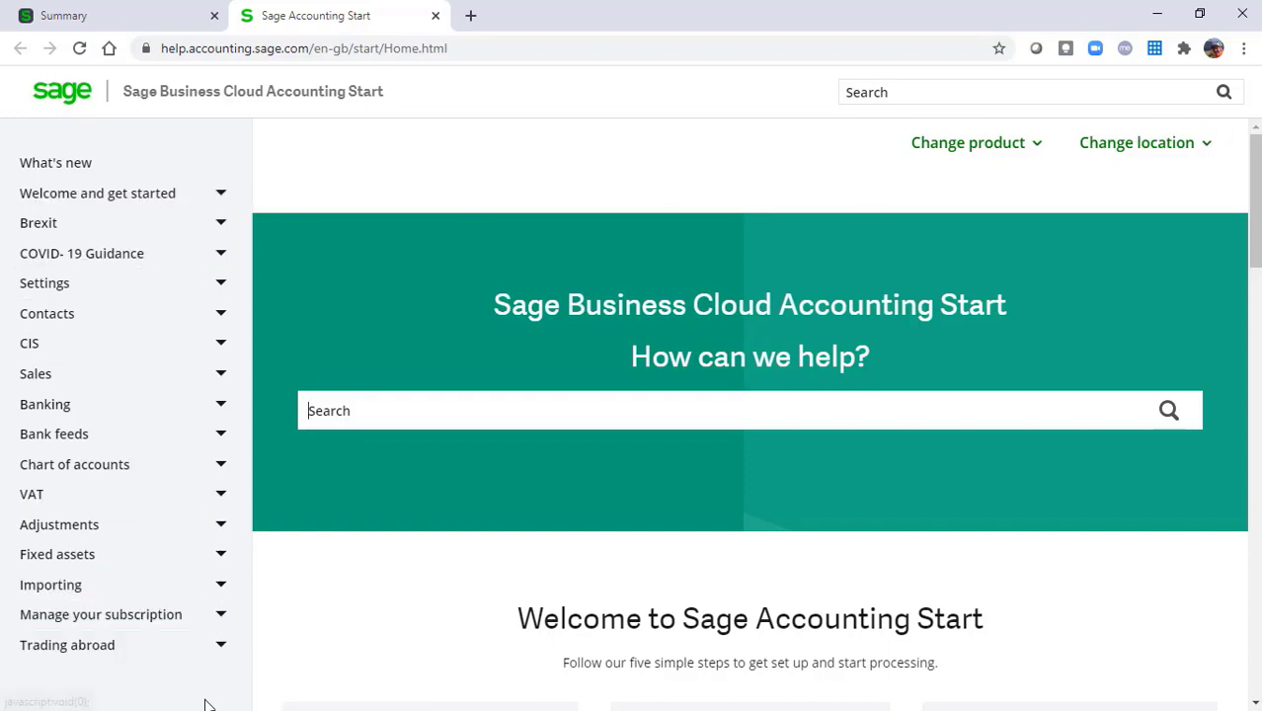
# Scroll to the help centre footer and review the Get in touch contact options
pyautogui.click(576, 413)
pyautogui.moveTo(1257, 193); pyautogui.dragTo(1256, 617)
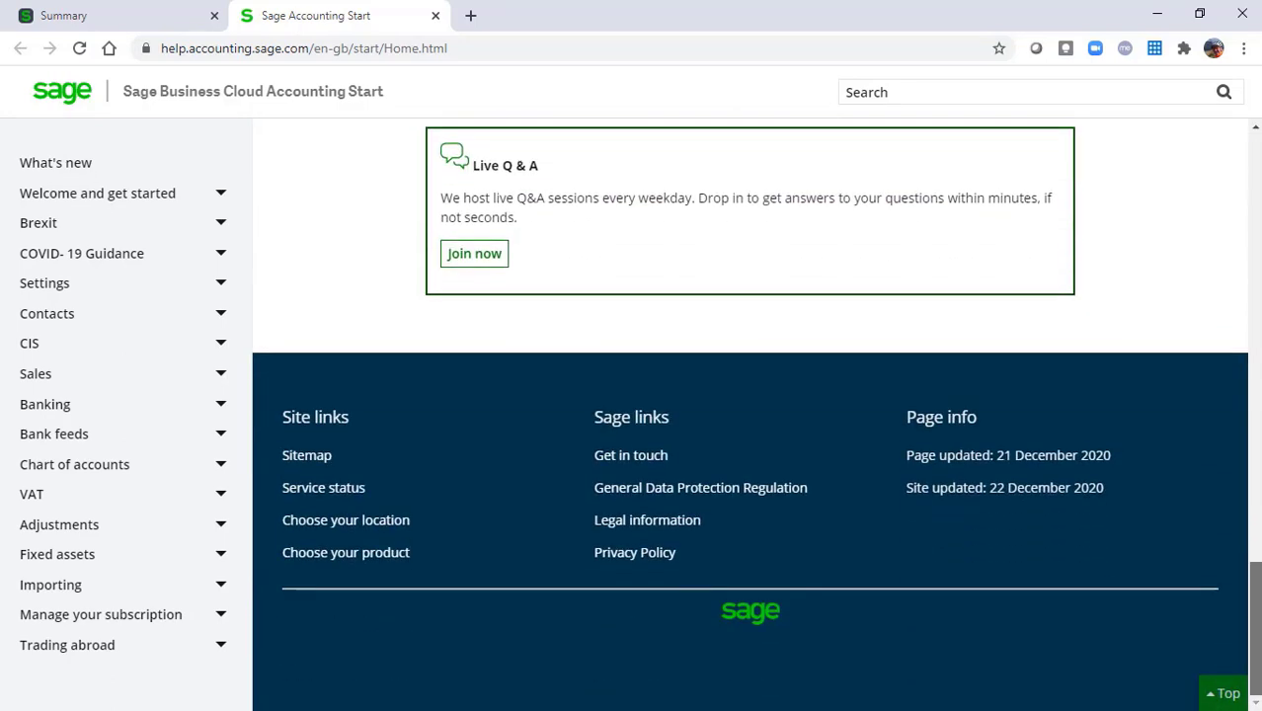
pyautogui.click(621, 462)
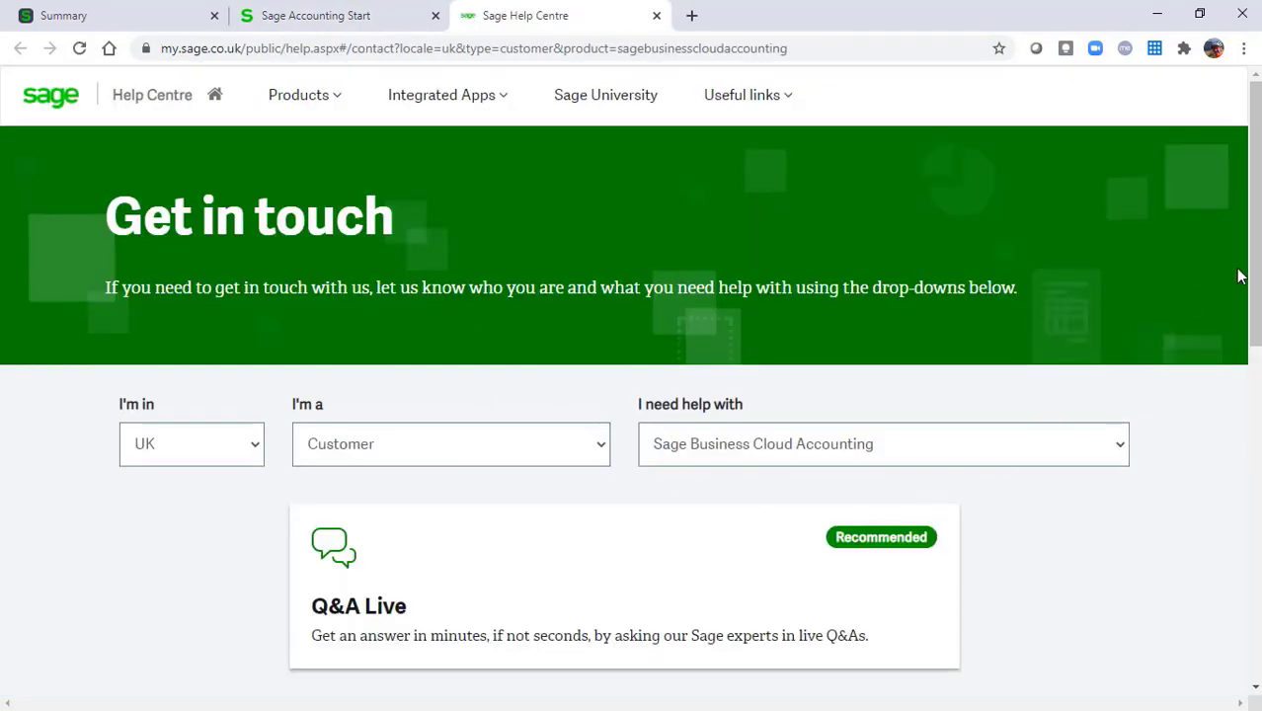
pyautogui.moveTo(1257, 252); pyautogui.dragTo(1259, 391)
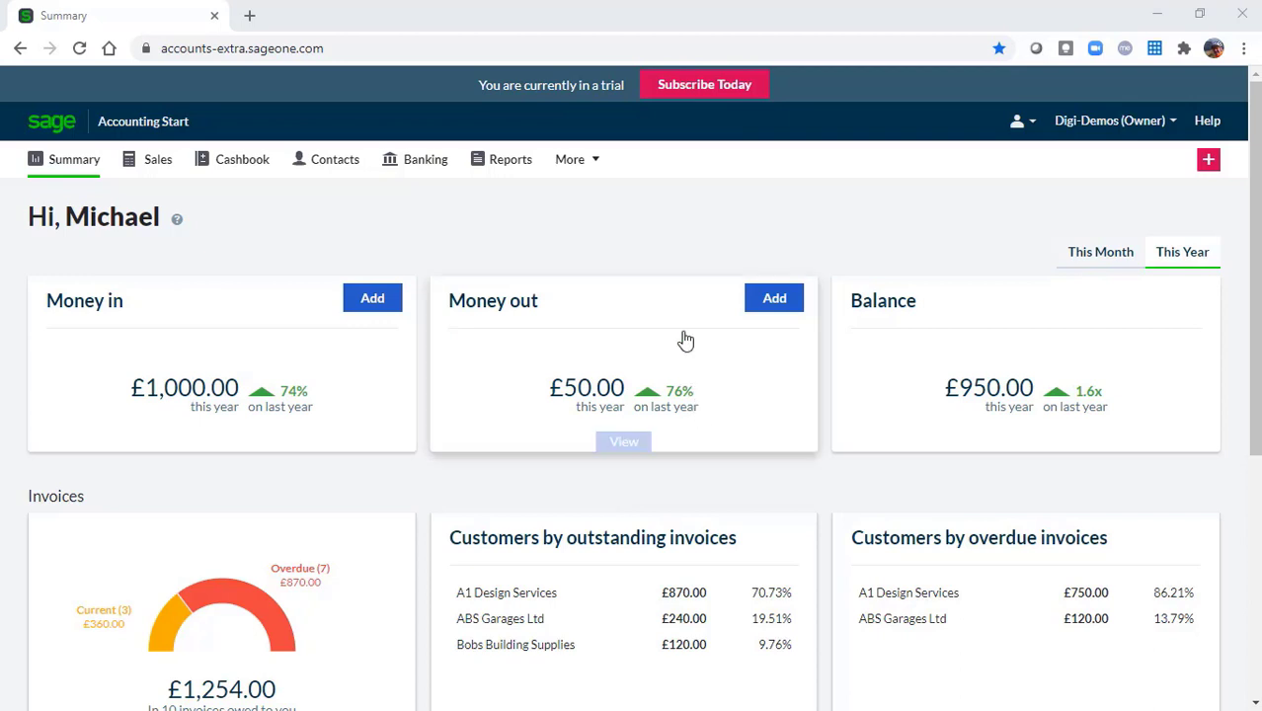
# Open the Settings page from the More menu
pyautogui.click(571, 162)
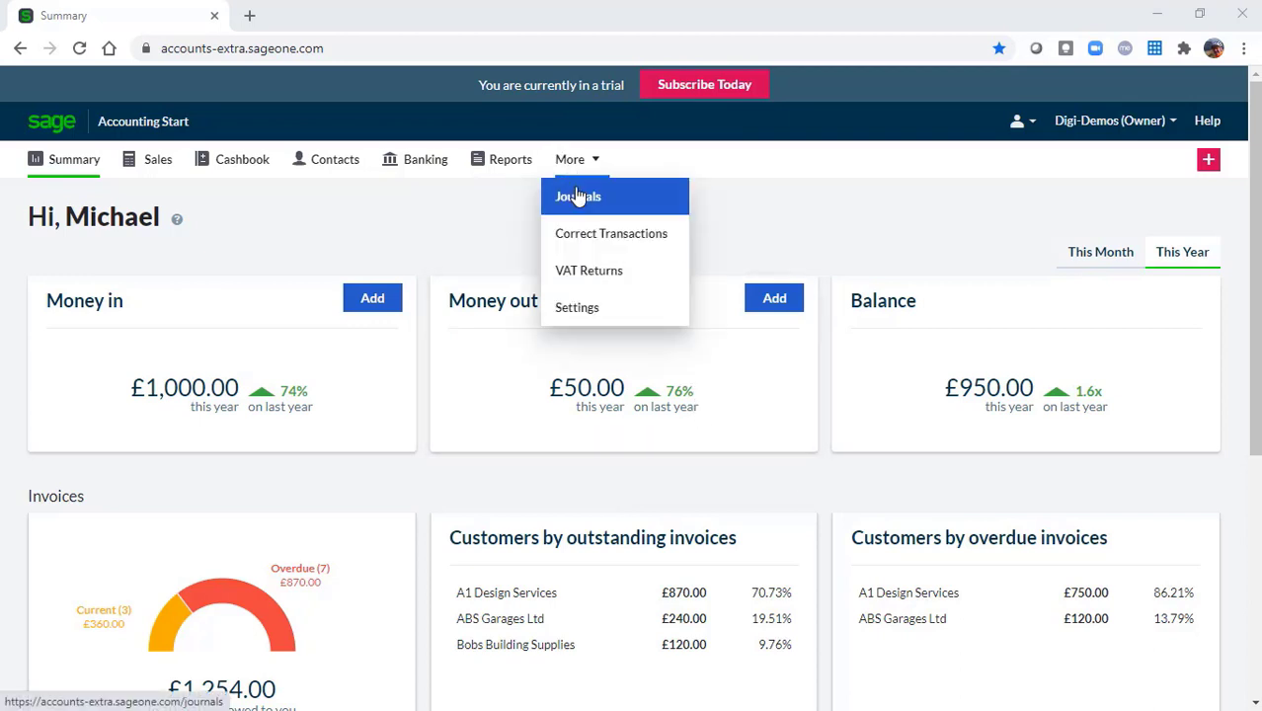
pyautogui.click(581, 312)
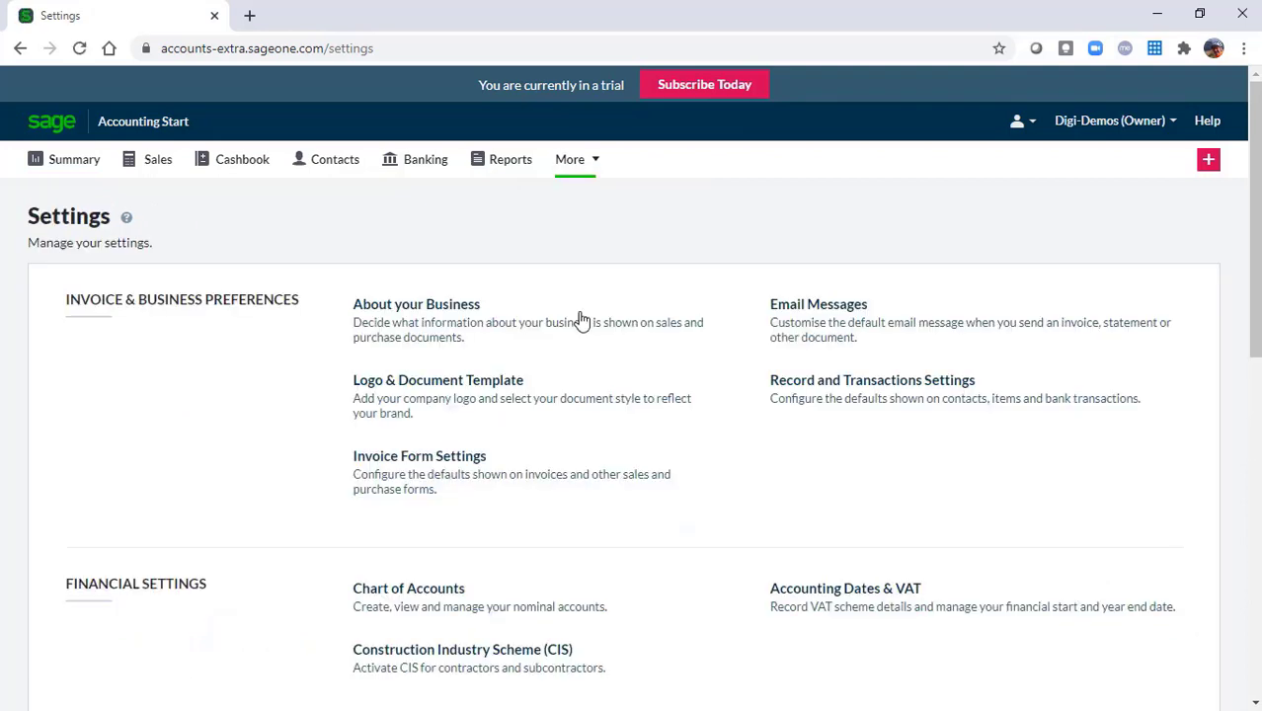
# Upload SHL-Logo.png as the Company Logo under Logo & Document Template and save
pyautogui.click(528, 395)
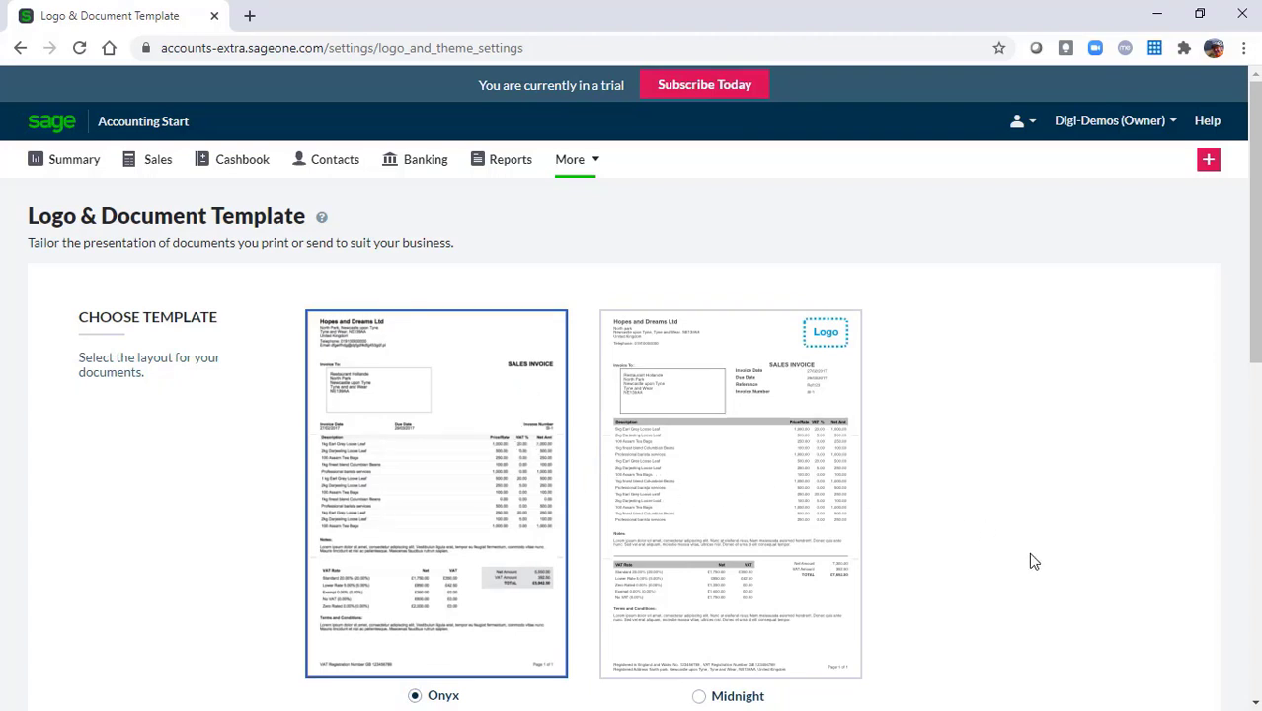
pyautogui.scroll(-5, 1029, 560)
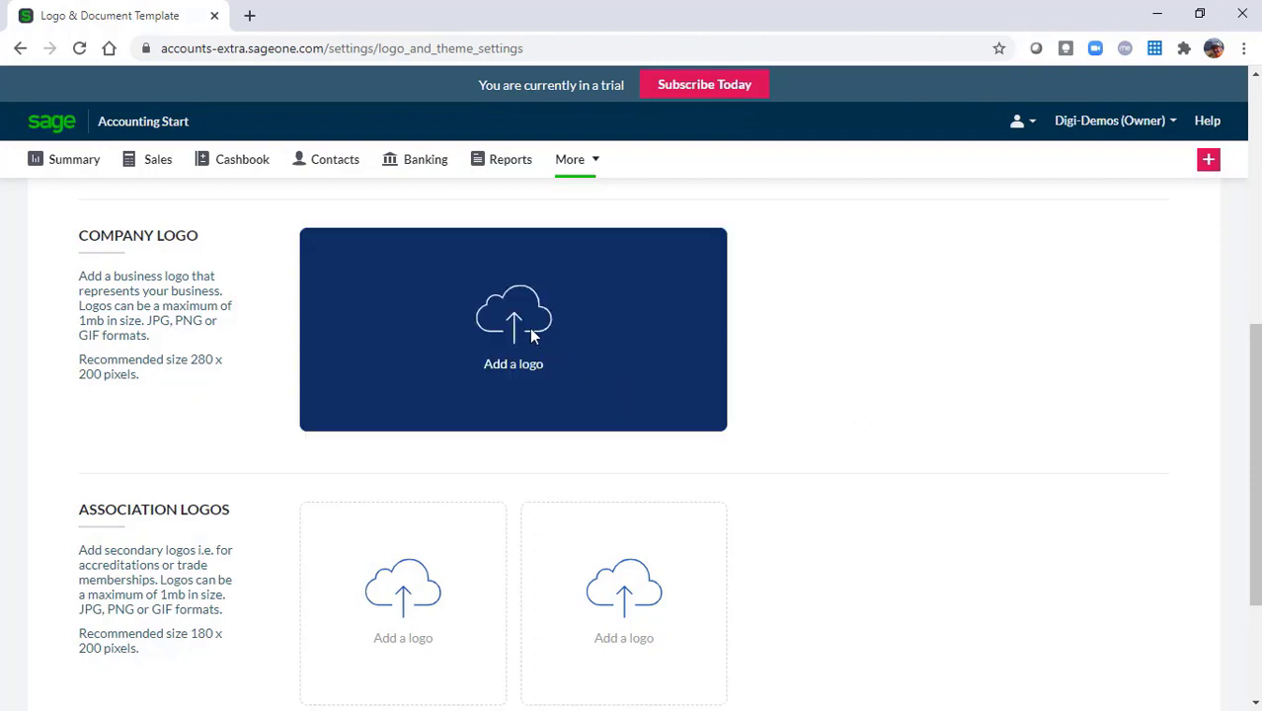
pyautogui.click(524, 324)
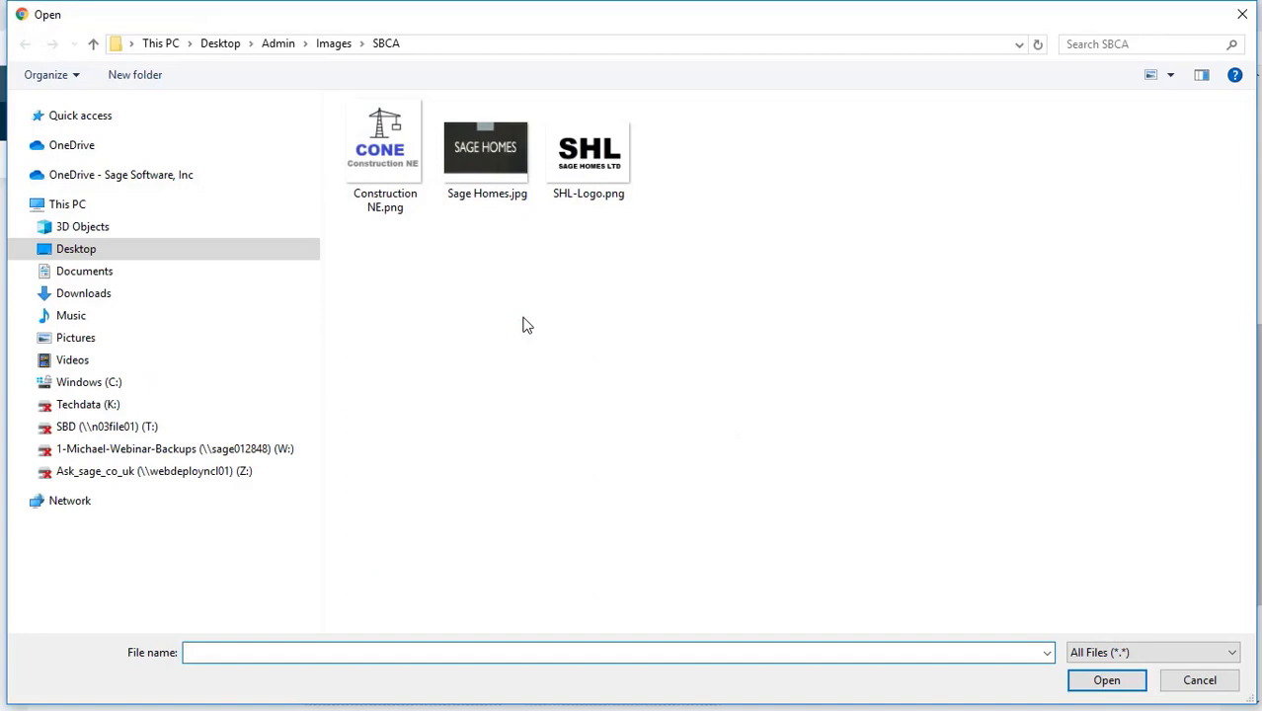
pyautogui.click(582, 160)
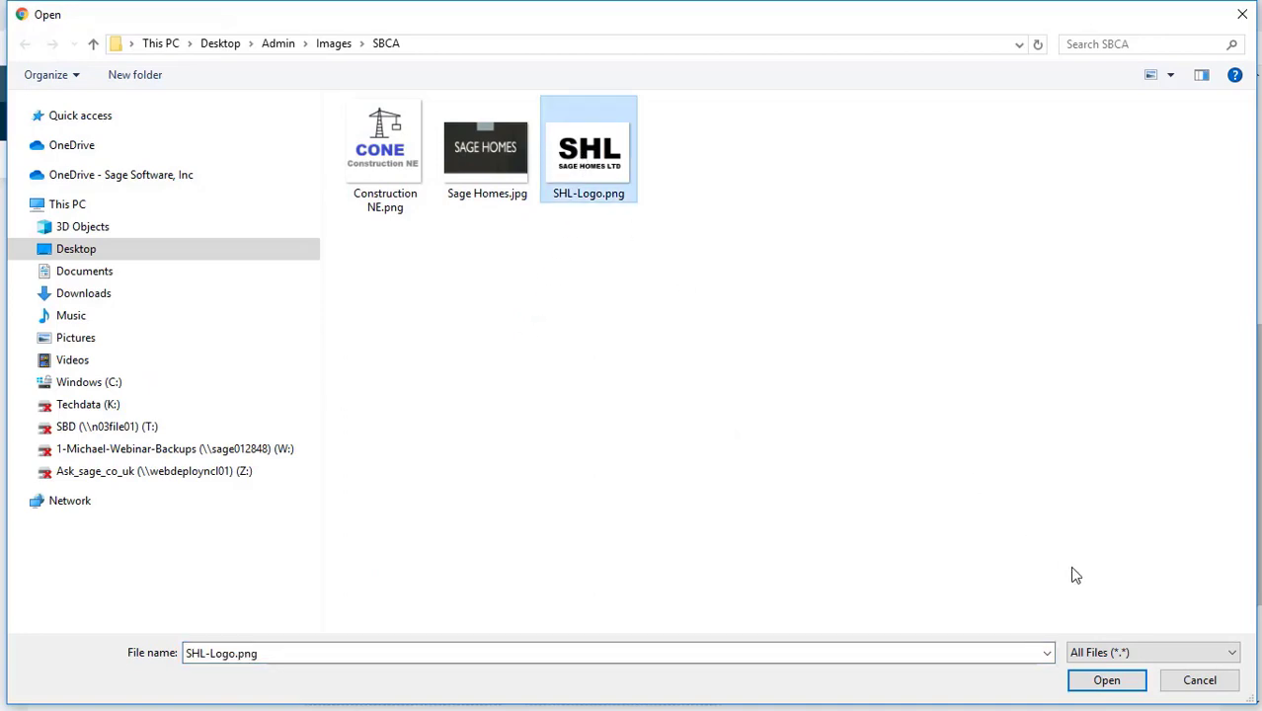
pyautogui.click(1110, 683)
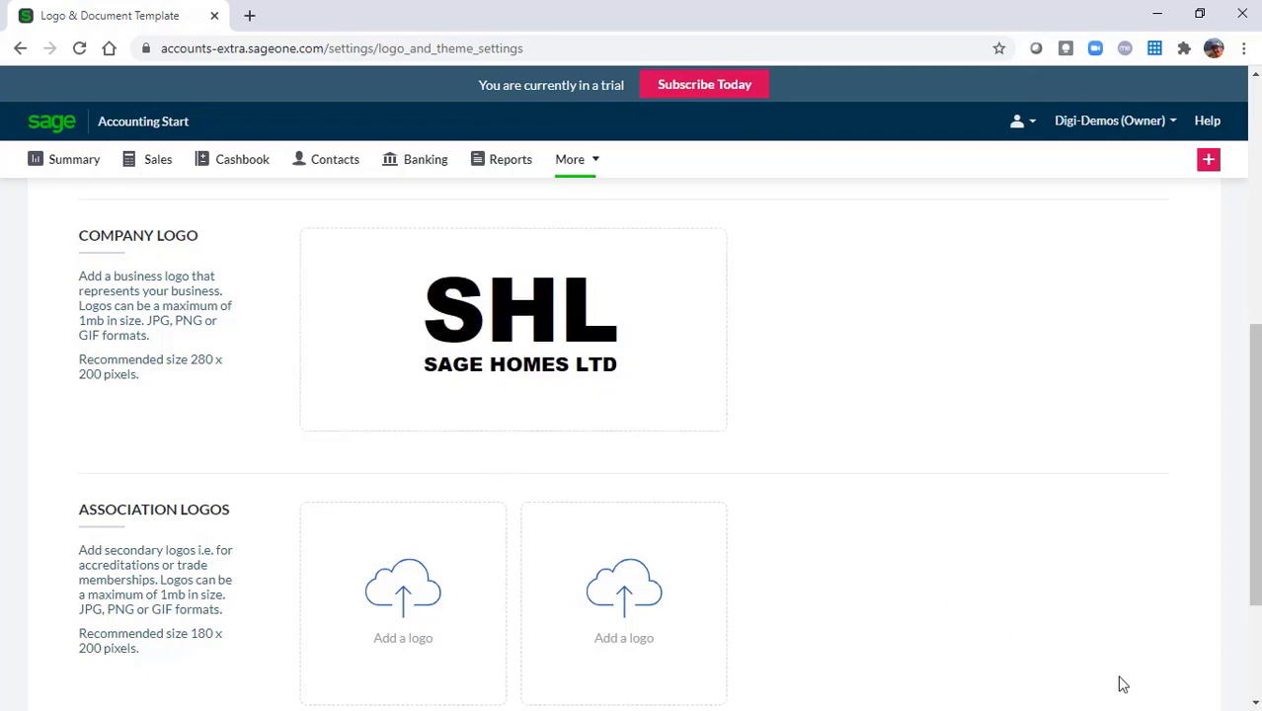
pyautogui.click(1255, 701)
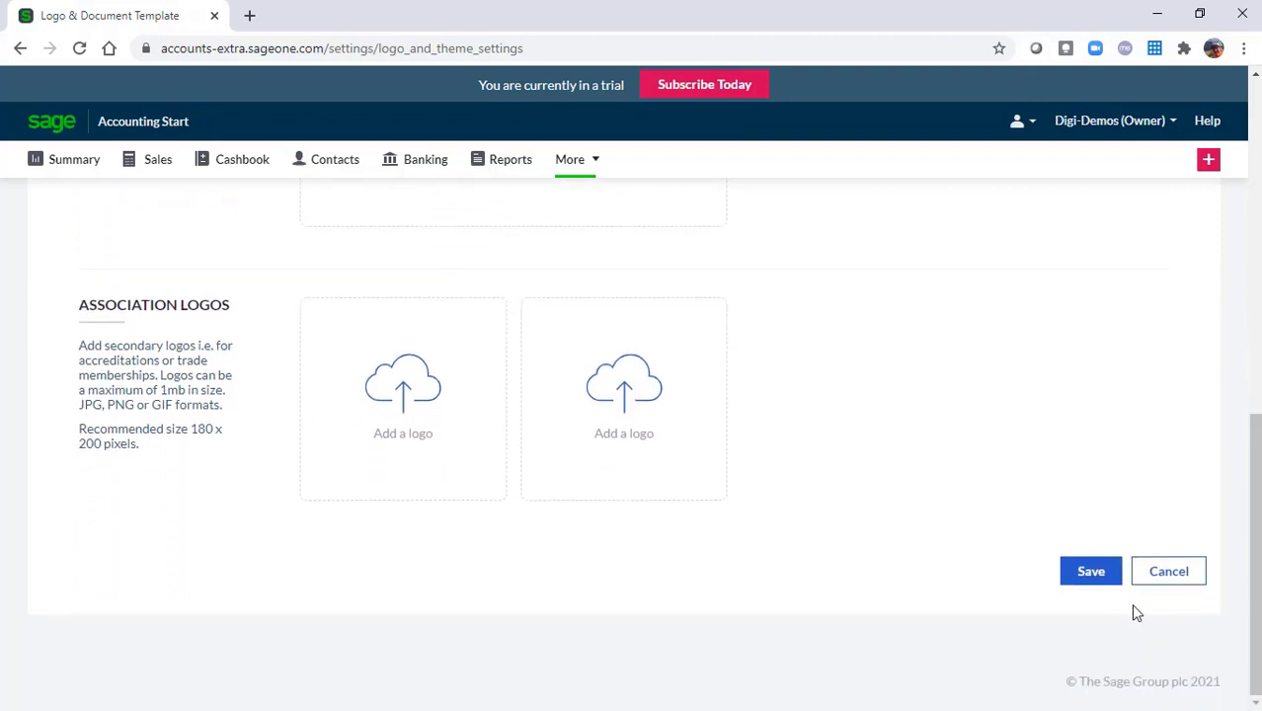
pyautogui.click(1086, 578)
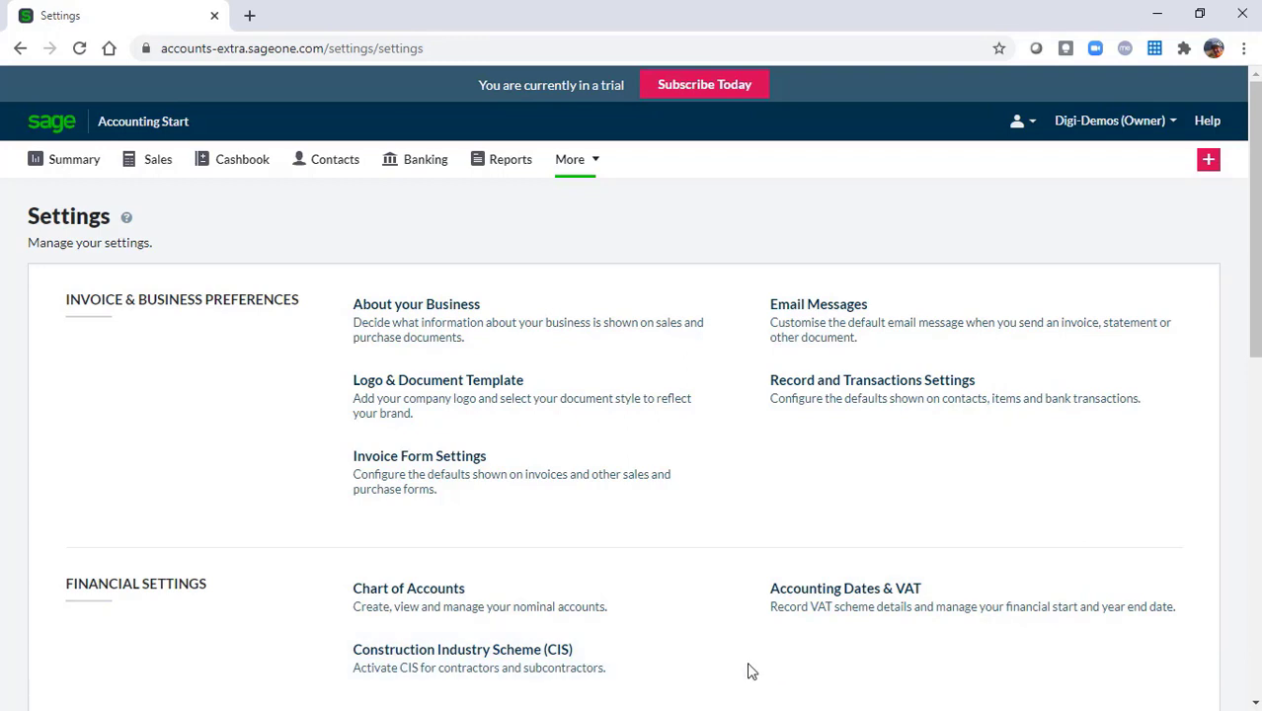
pyautogui.click(426, 478)
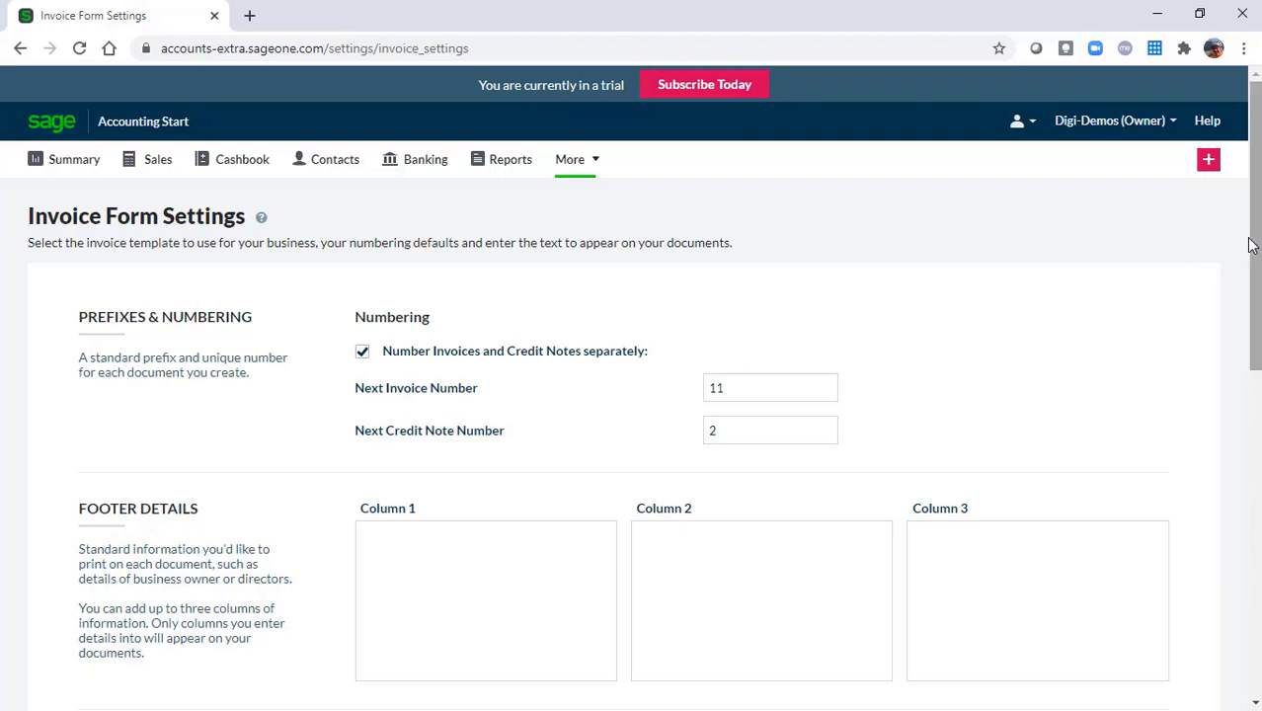
pyautogui.moveTo(1254, 244); pyautogui.dragTo(1251, 481)
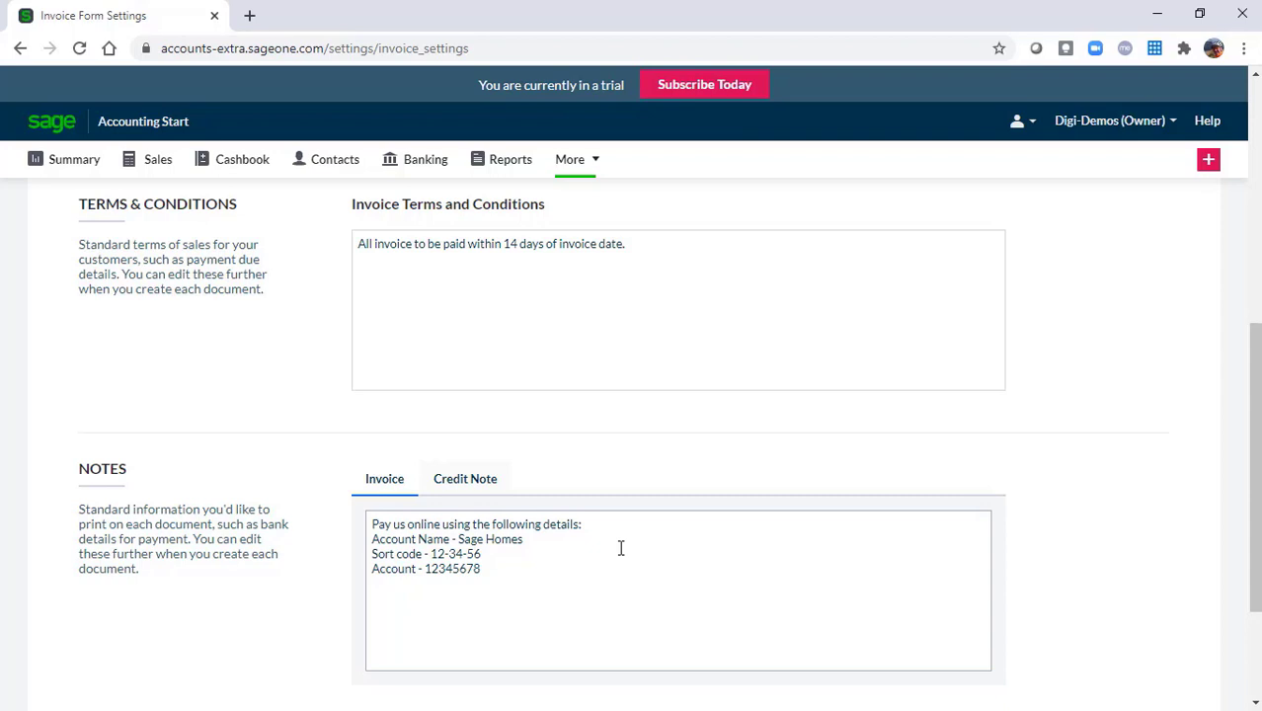
pyautogui.moveTo(1251, 482); pyautogui.dragTo(1239, 590)
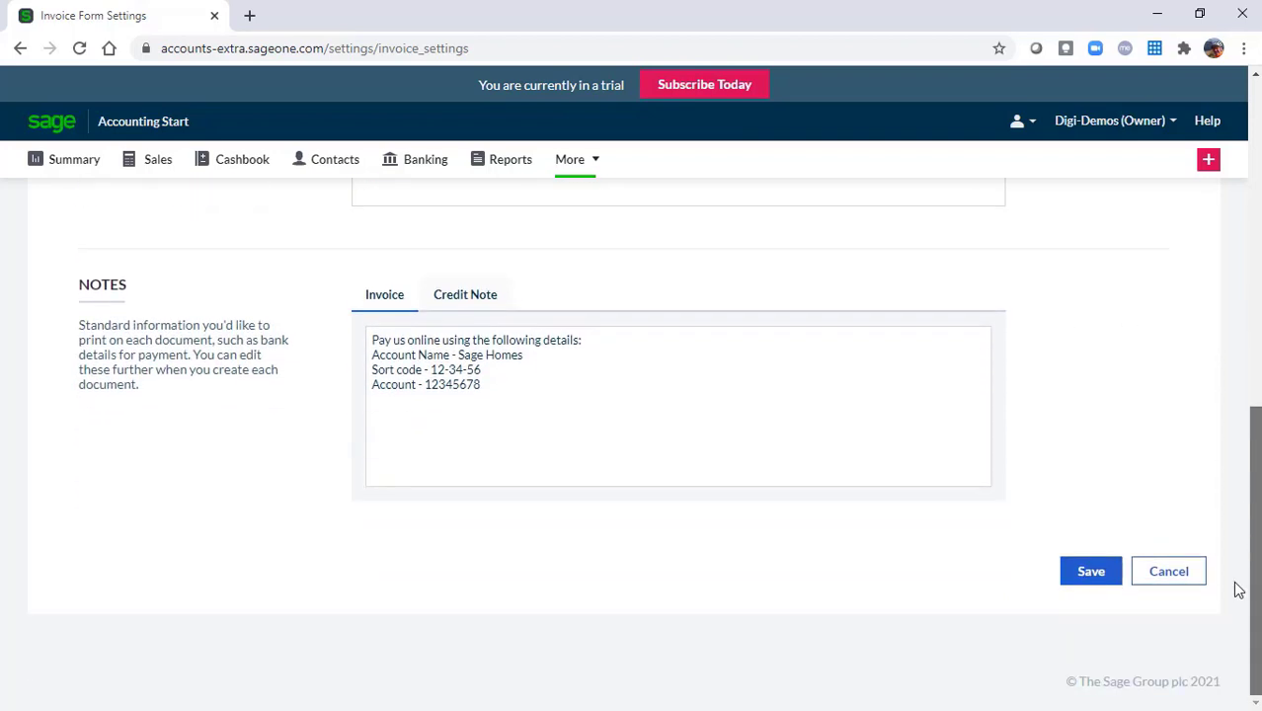
pyautogui.click(1090, 573)
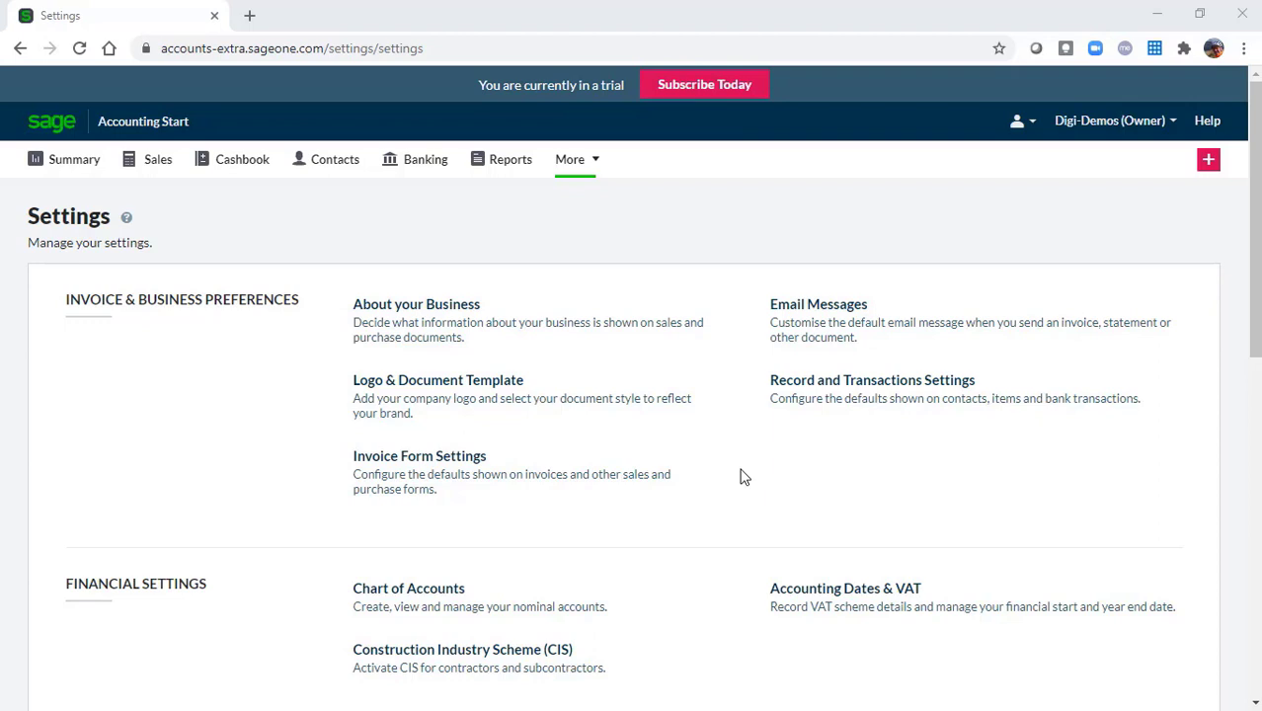
# Open the Contacts list of customers and suppliers
pyautogui.click(335, 160)
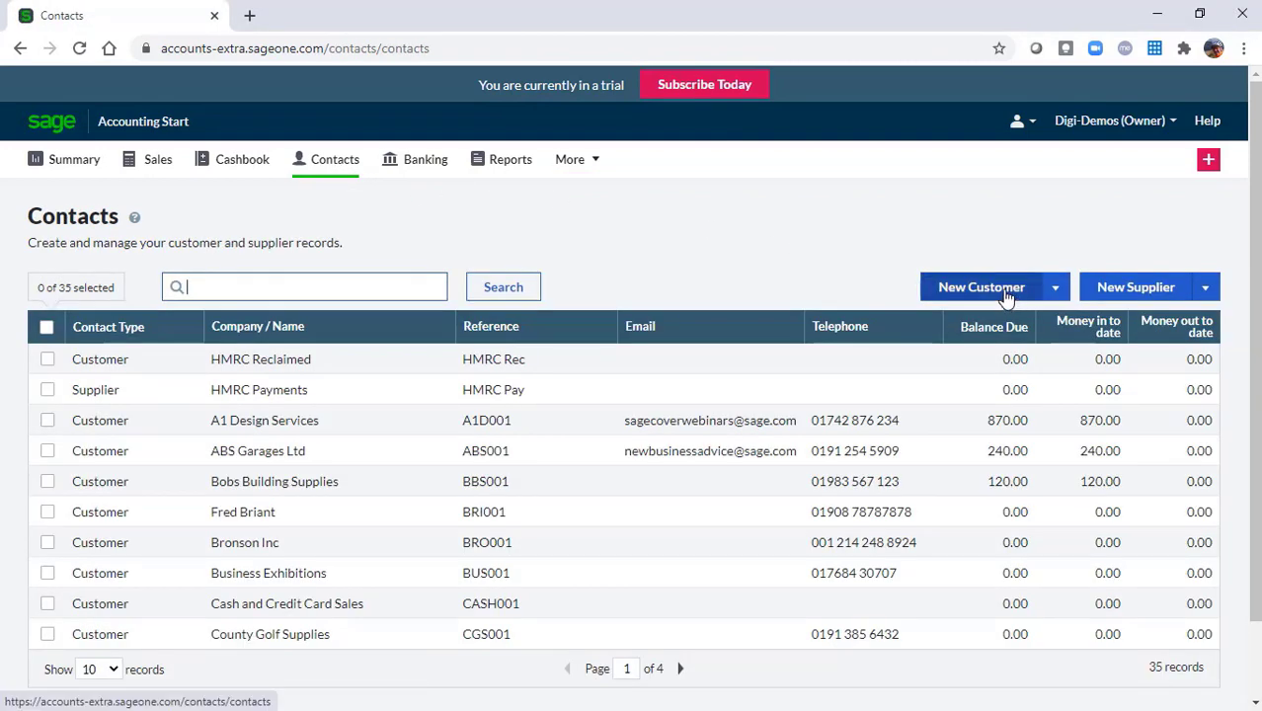
pyautogui.click(1058, 288)
pyautogui.click(1053, 290)
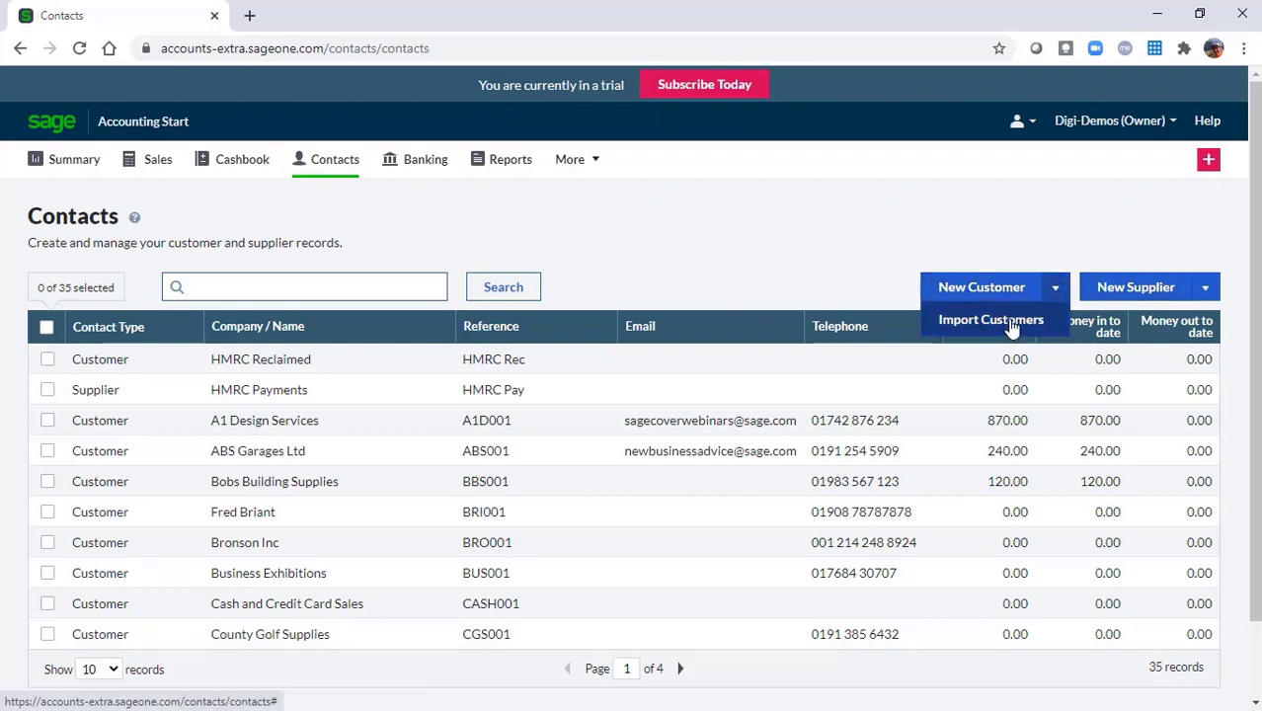
pyautogui.click(1010, 328)
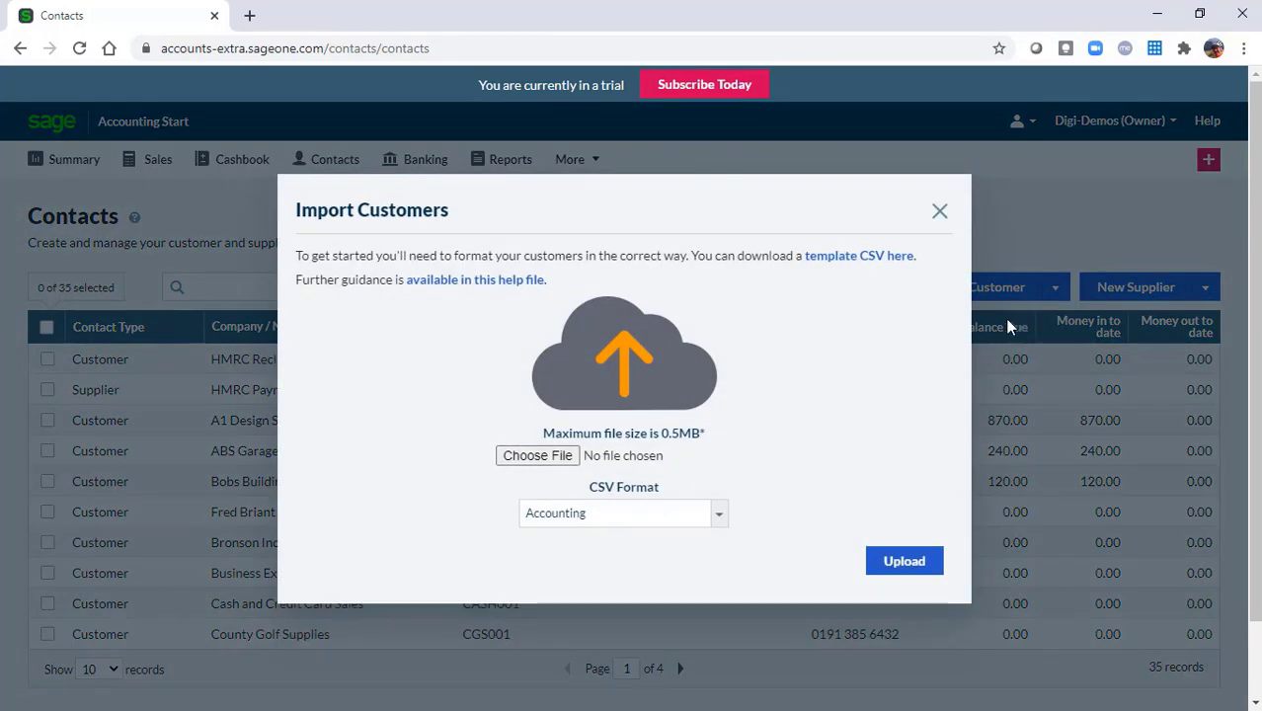
pyautogui.click(886, 258)
pyautogui.click(938, 213)
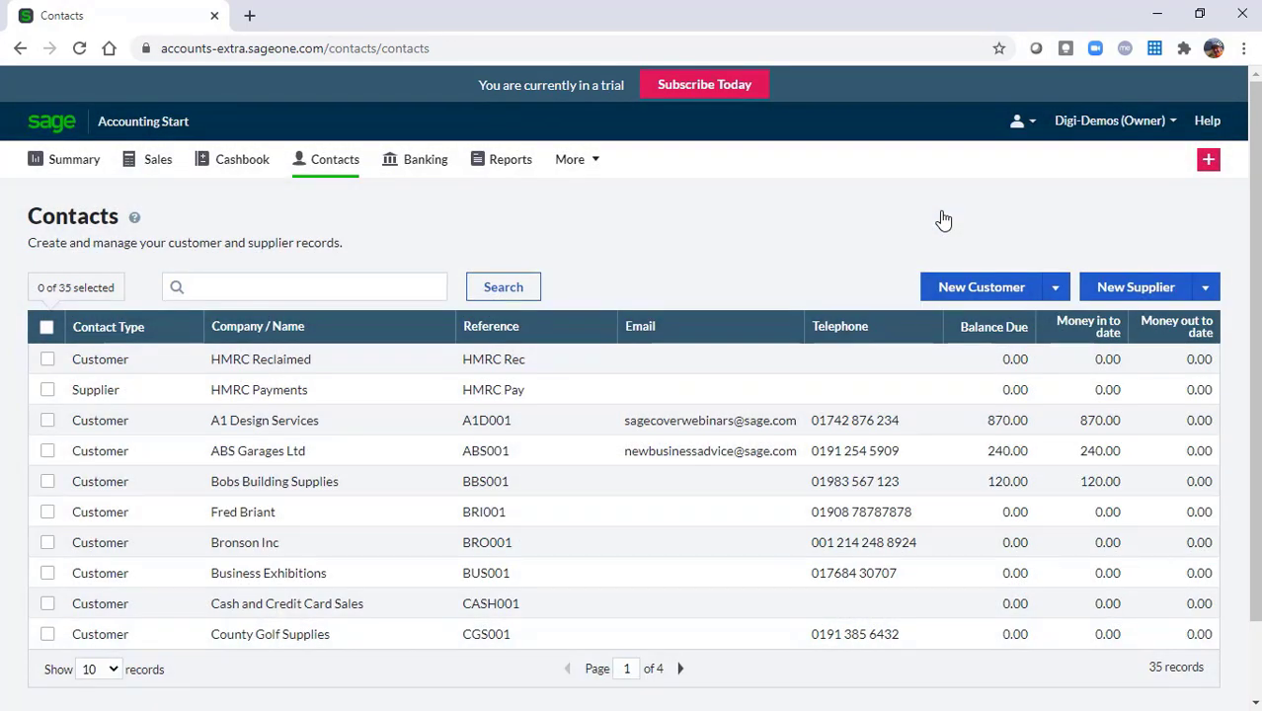
# Browse a New Customer form's Payment Details and Notes, discard it, then open A1 Design Services
pyautogui.click(974, 296)
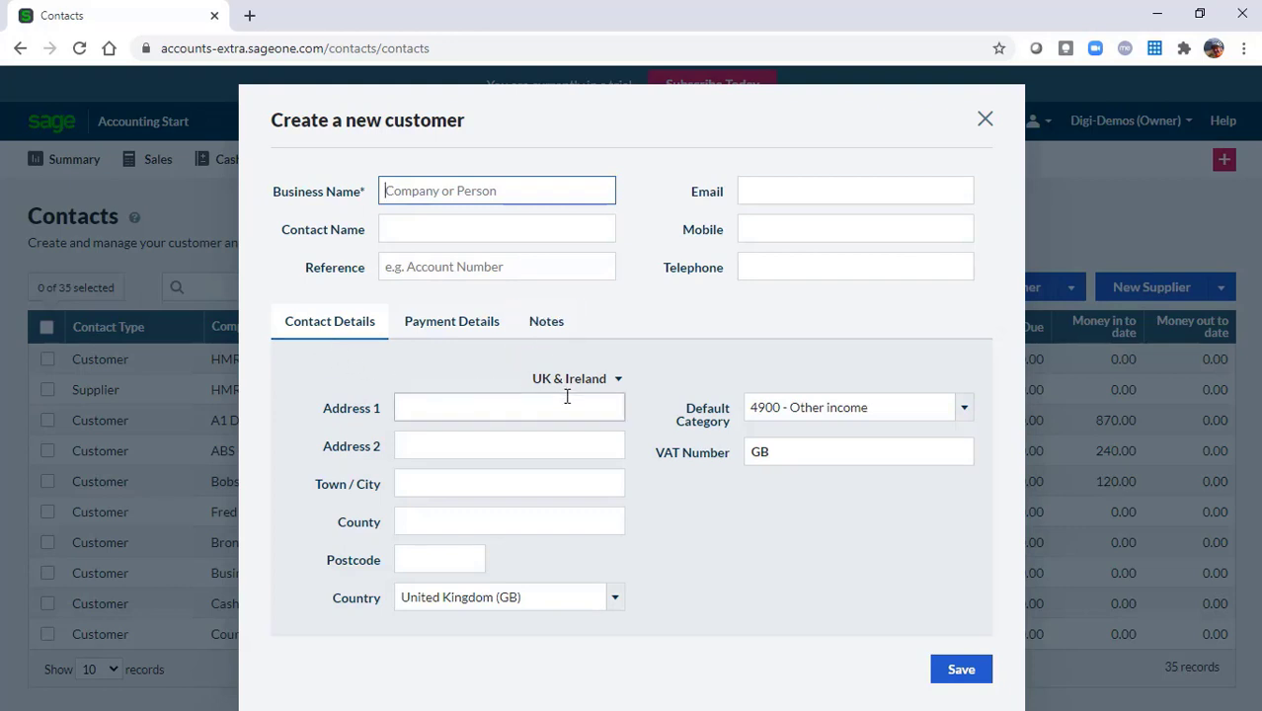
pyautogui.click(464, 330)
pyautogui.click(540, 331)
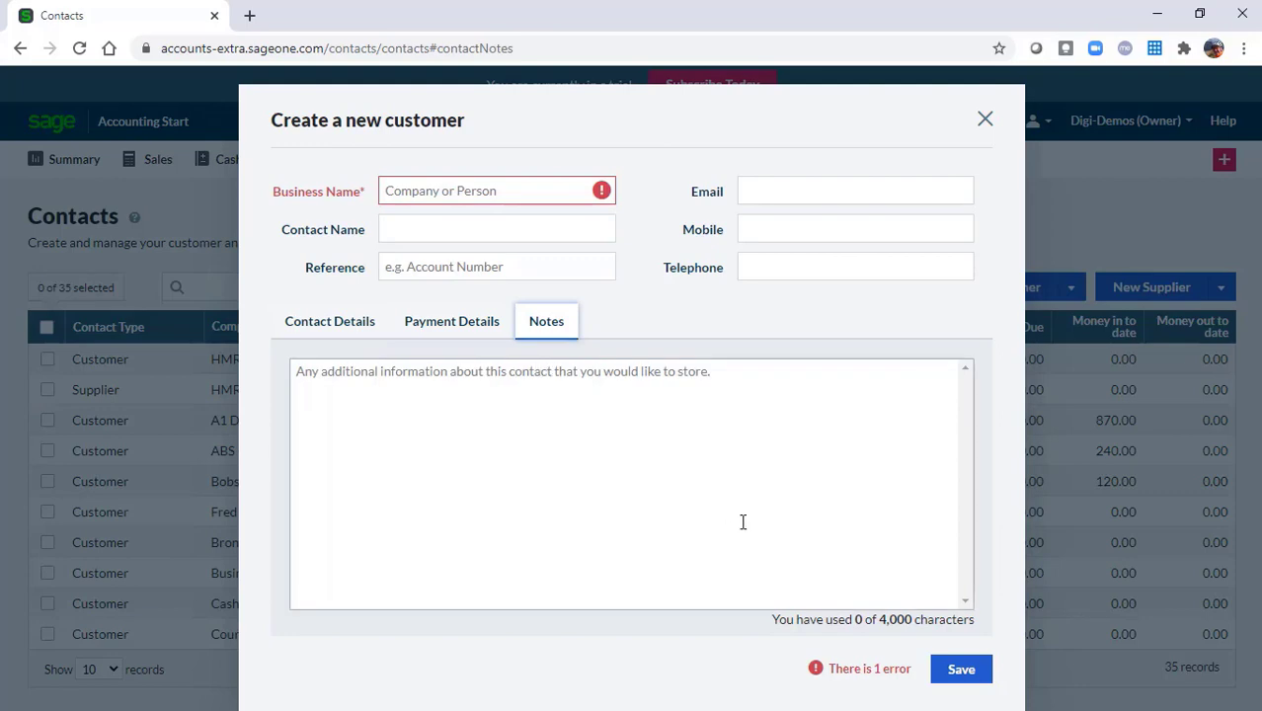
pyautogui.click(984, 118)
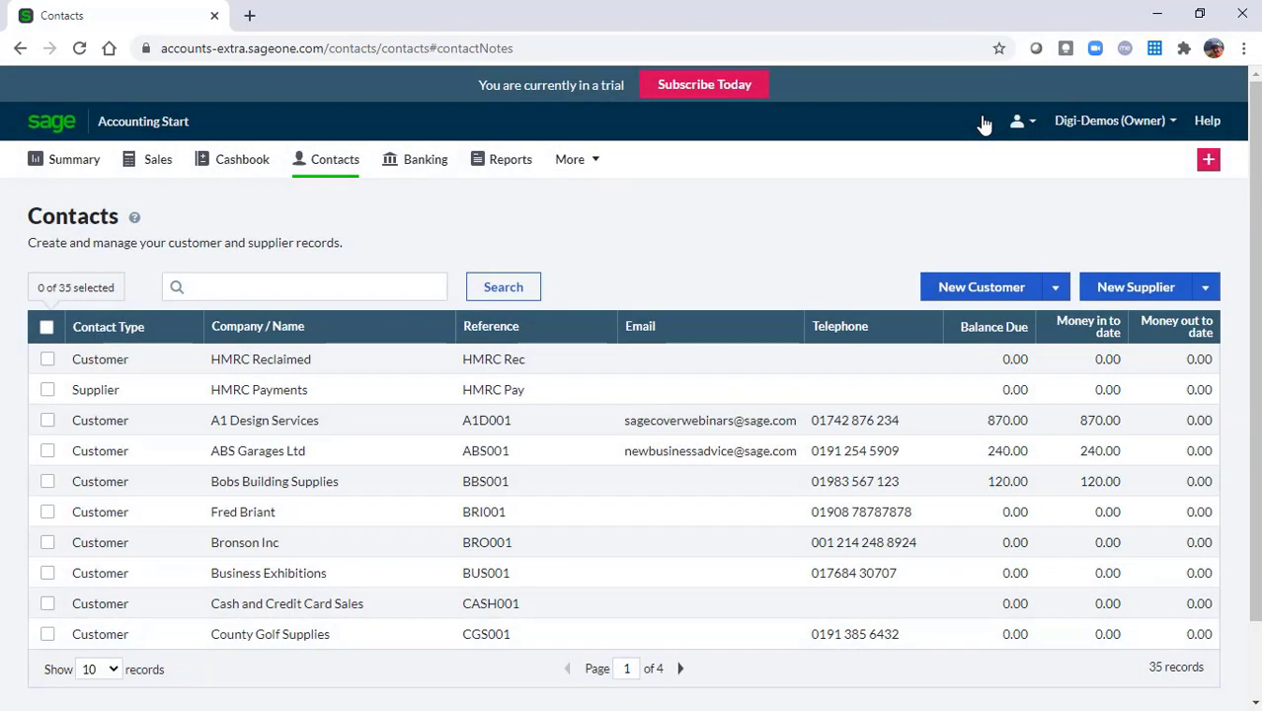
pyautogui.click(280, 429)
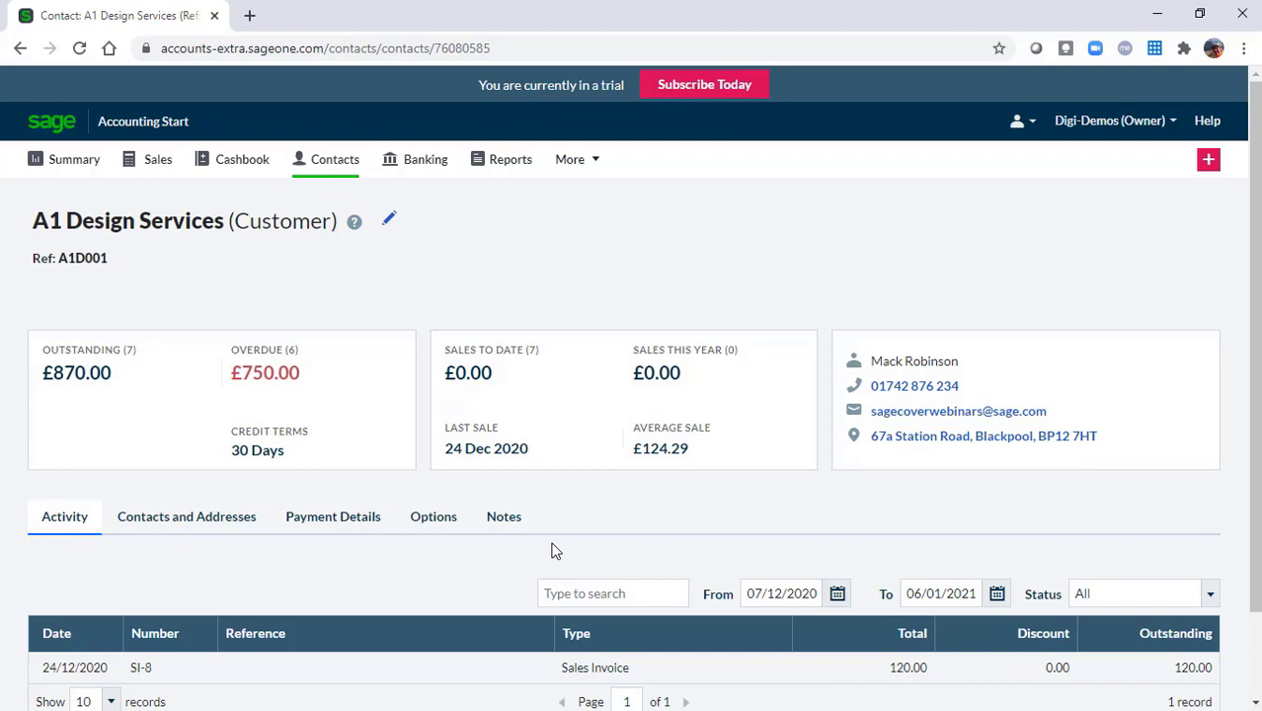
# Scroll A1 Design Services' record and review its Activity and Contacts and Addresses tabs
pyautogui.click(1254, 703)
pyautogui.click(1254, 702)
pyautogui.click(1255, 702)
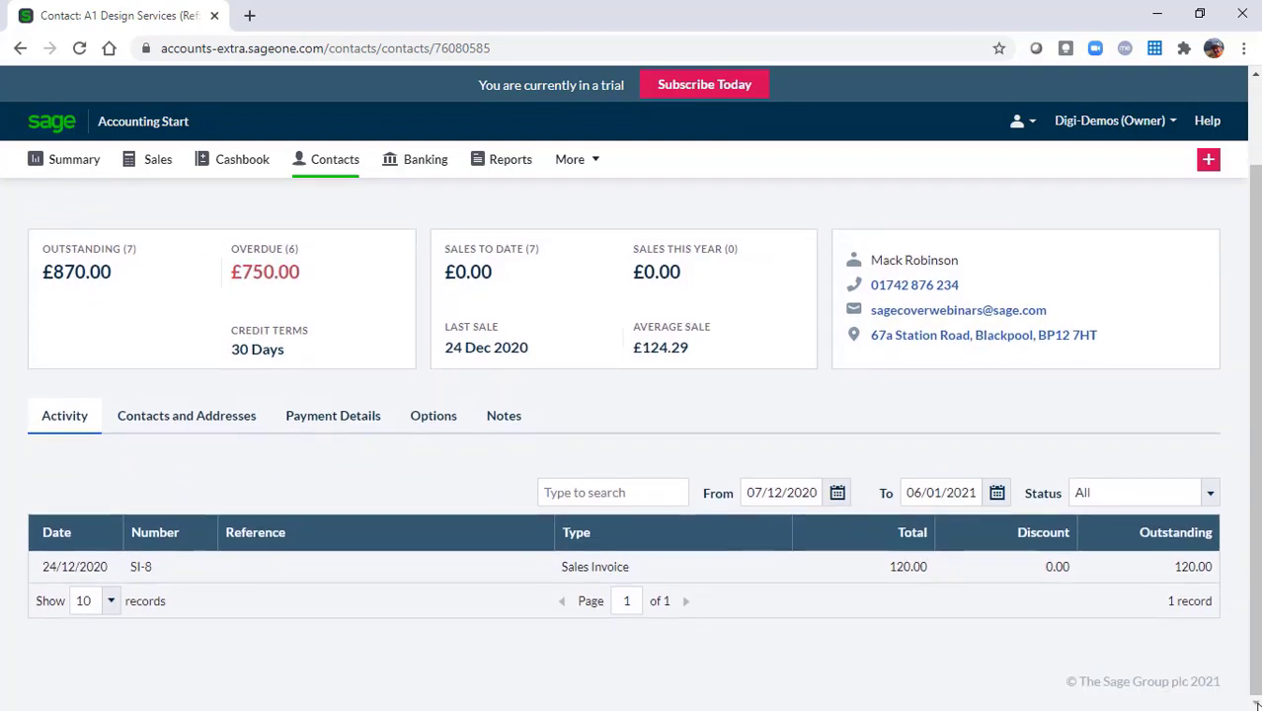
pyautogui.click(81, 441)
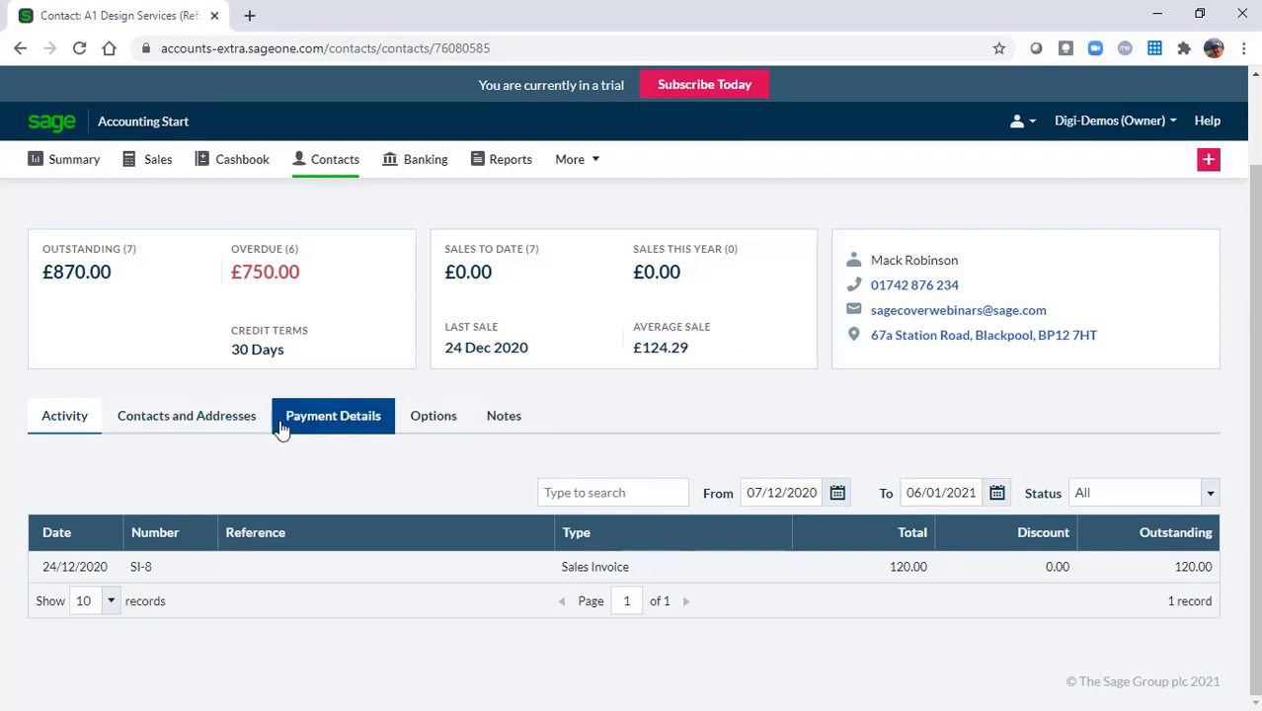
pyautogui.click(226, 422)
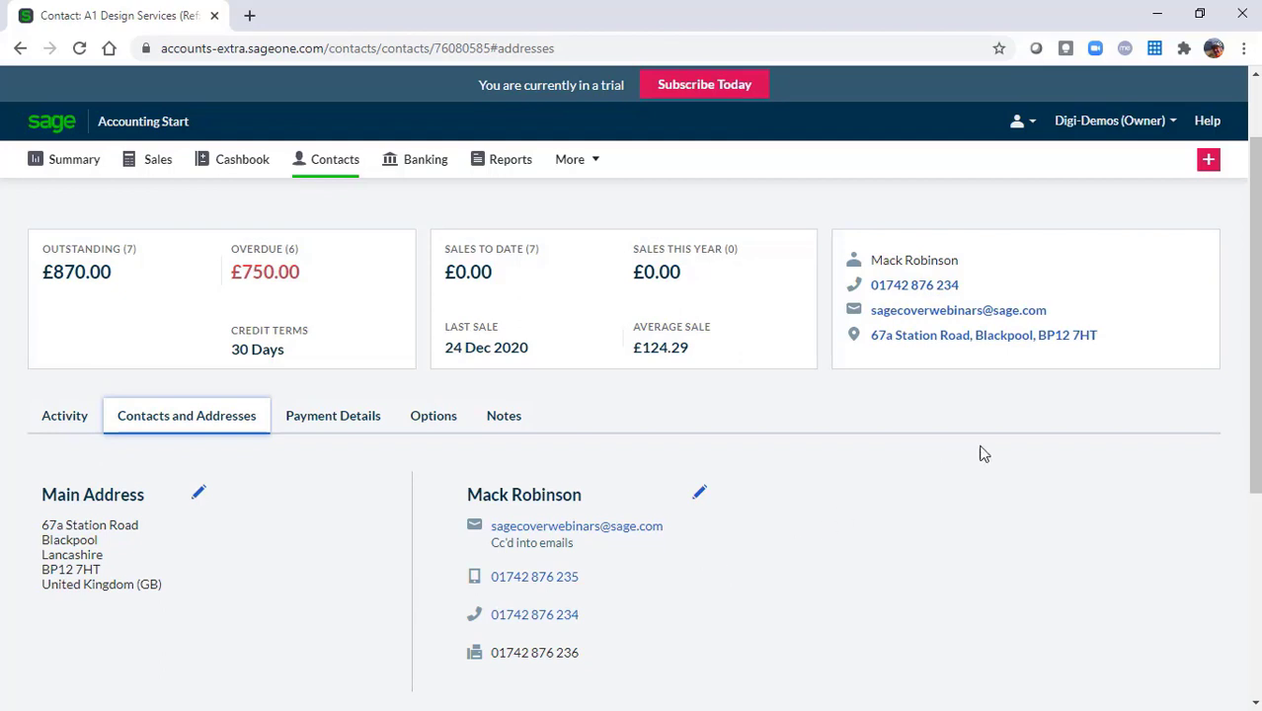
pyautogui.moveTo(1258, 345); pyautogui.dragTo(1258, 288)
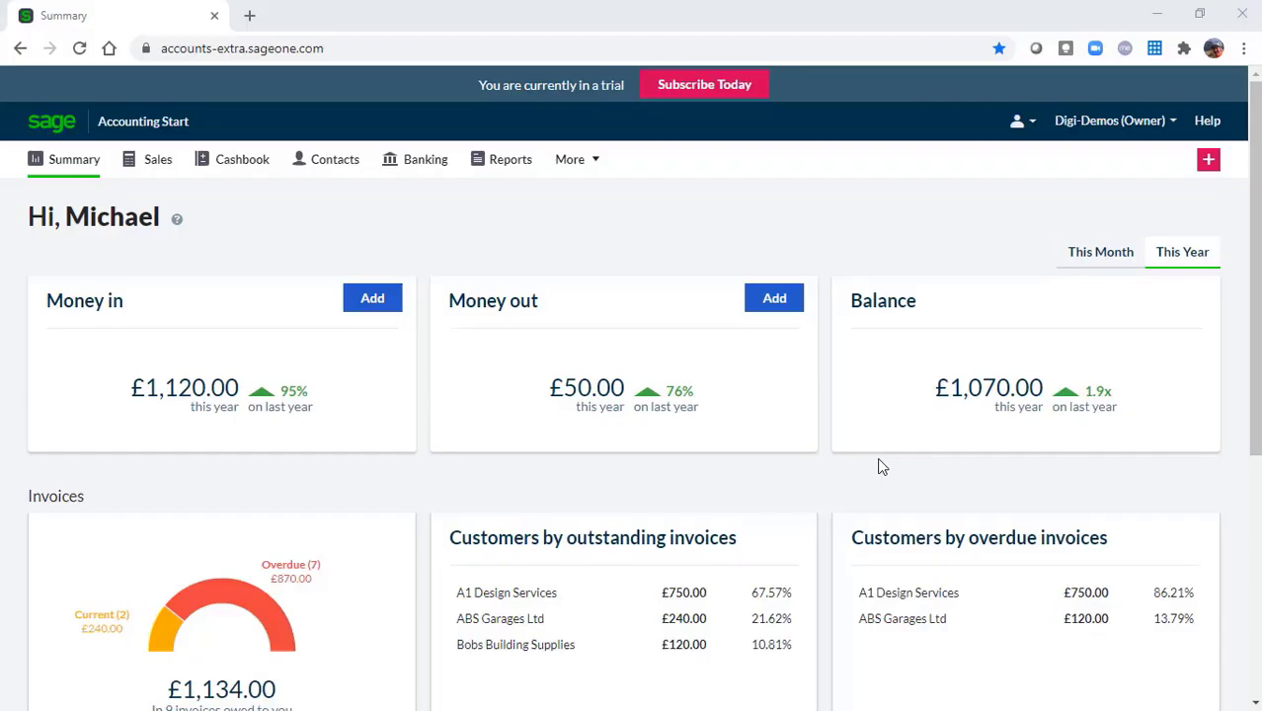
# Review sales invoices under All, Outstanding, Overdue and Paid, then start a blank New Invoice
pyautogui.click(161, 169)
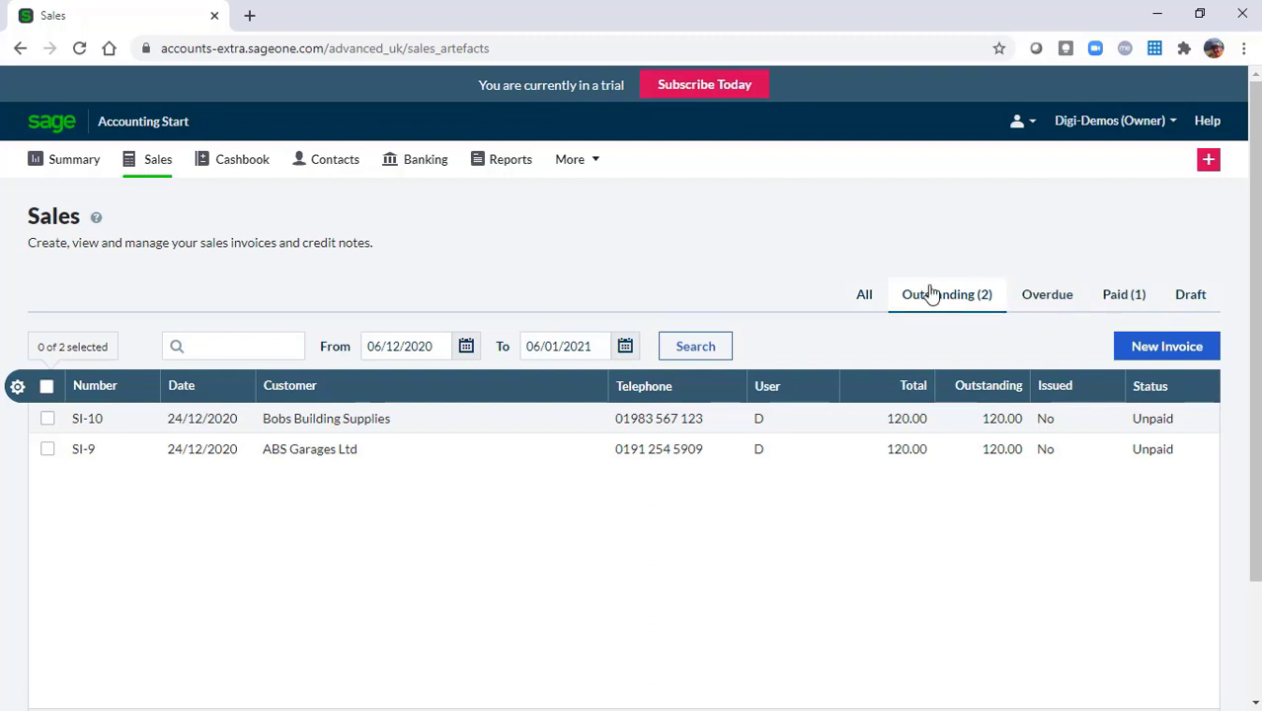
pyautogui.click(868, 300)
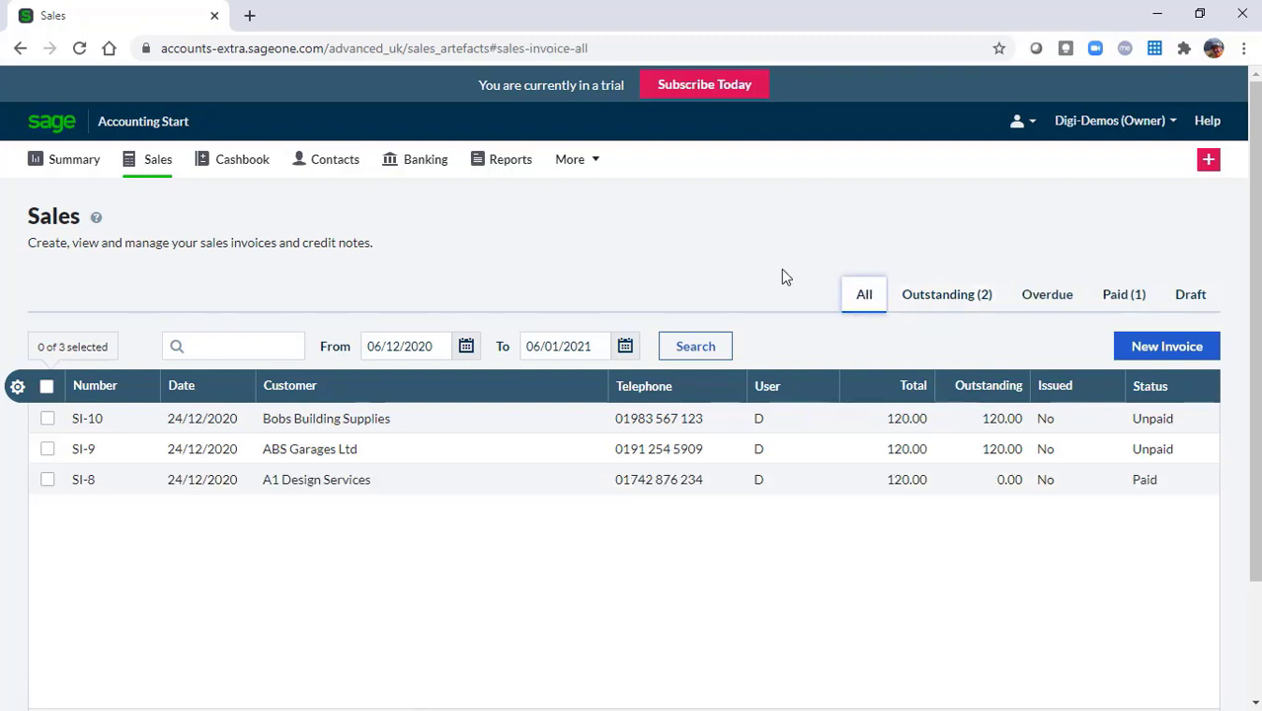
pyautogui.click(944, 299)
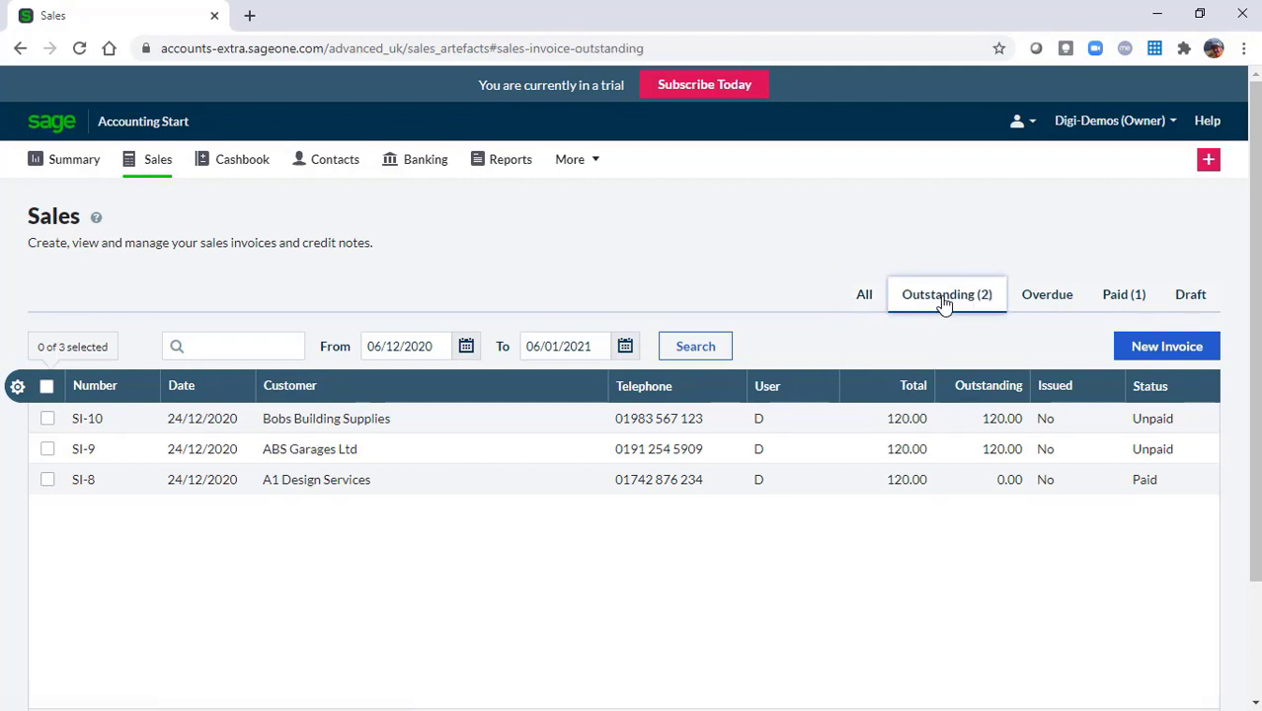
pyautogui.click(1050, 301)
pyautogui.click(1116, 298)
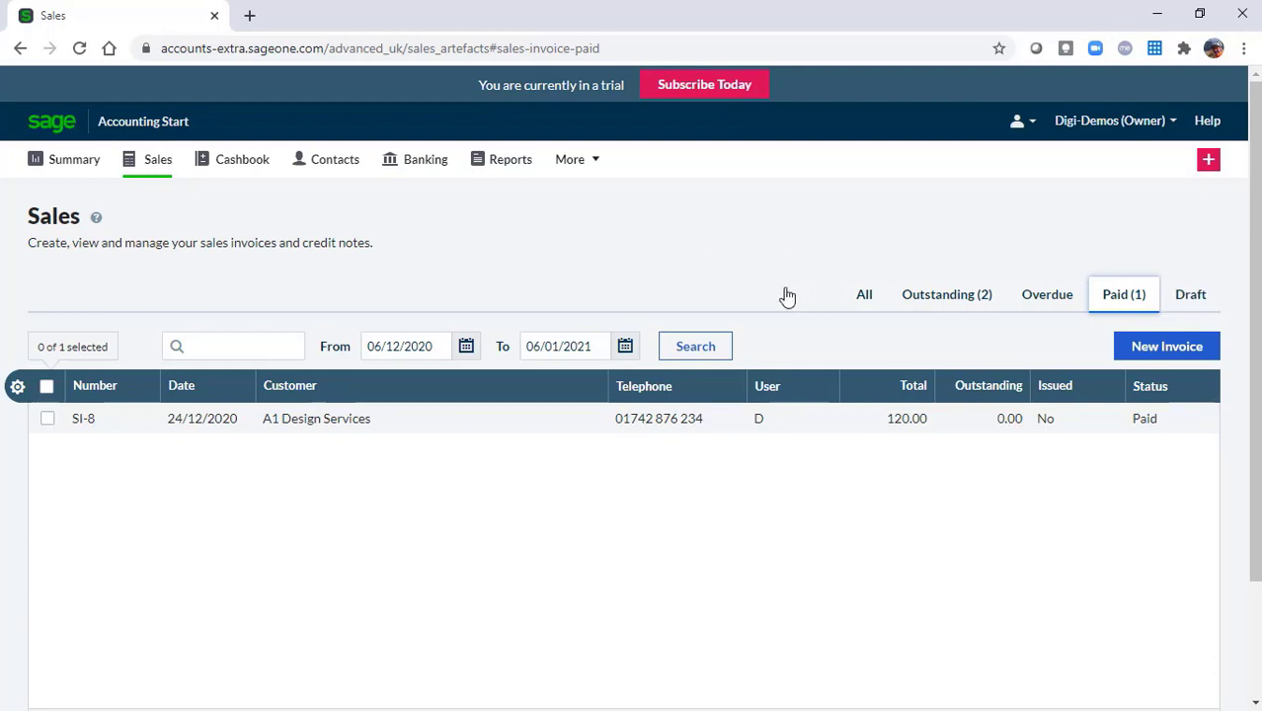
pyautogui.click(1171, 350)
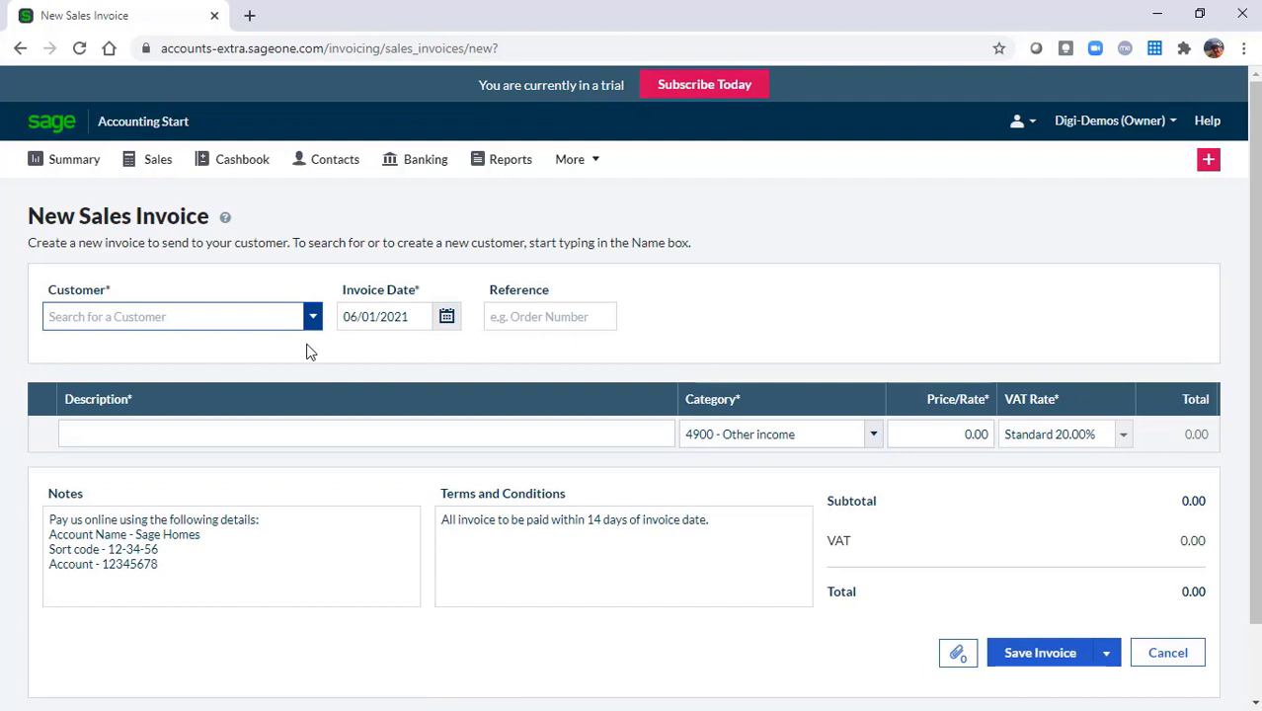
# Choose A1 Design Services as the invoice customer, leaving its billing address unchanged
pyautogui.click(312, 318)
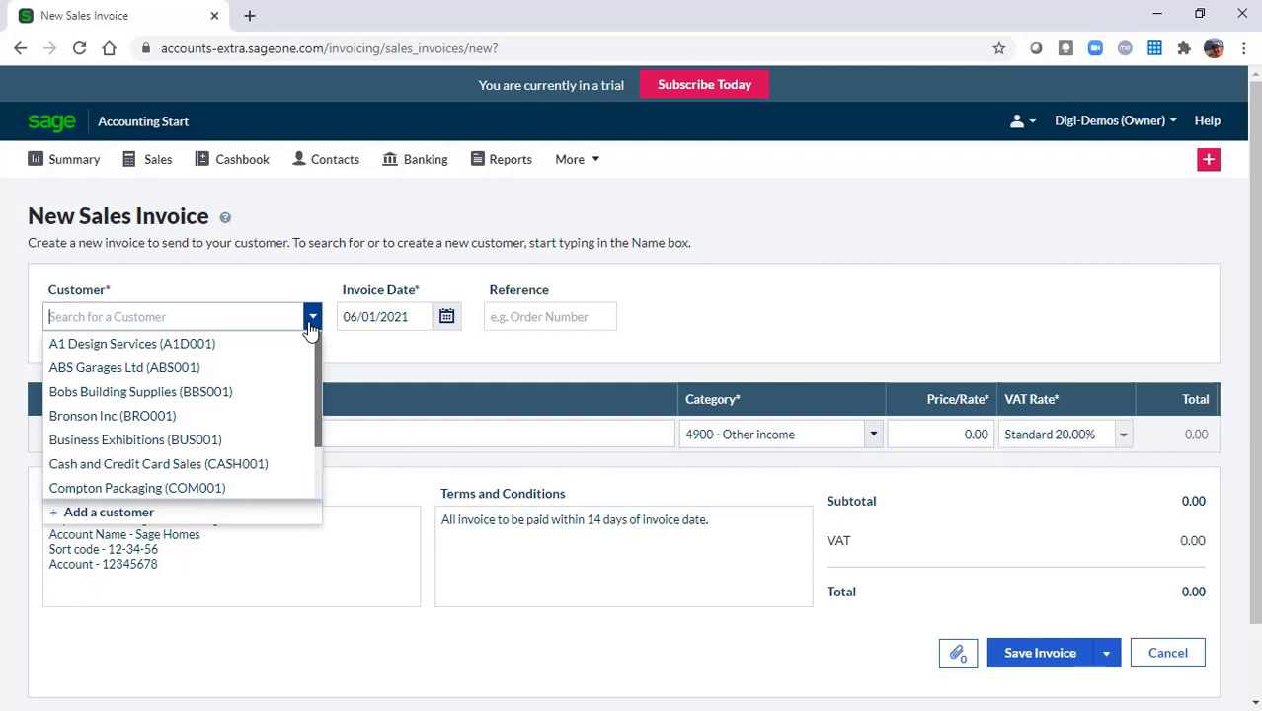
pyautogui.click(115, 517)
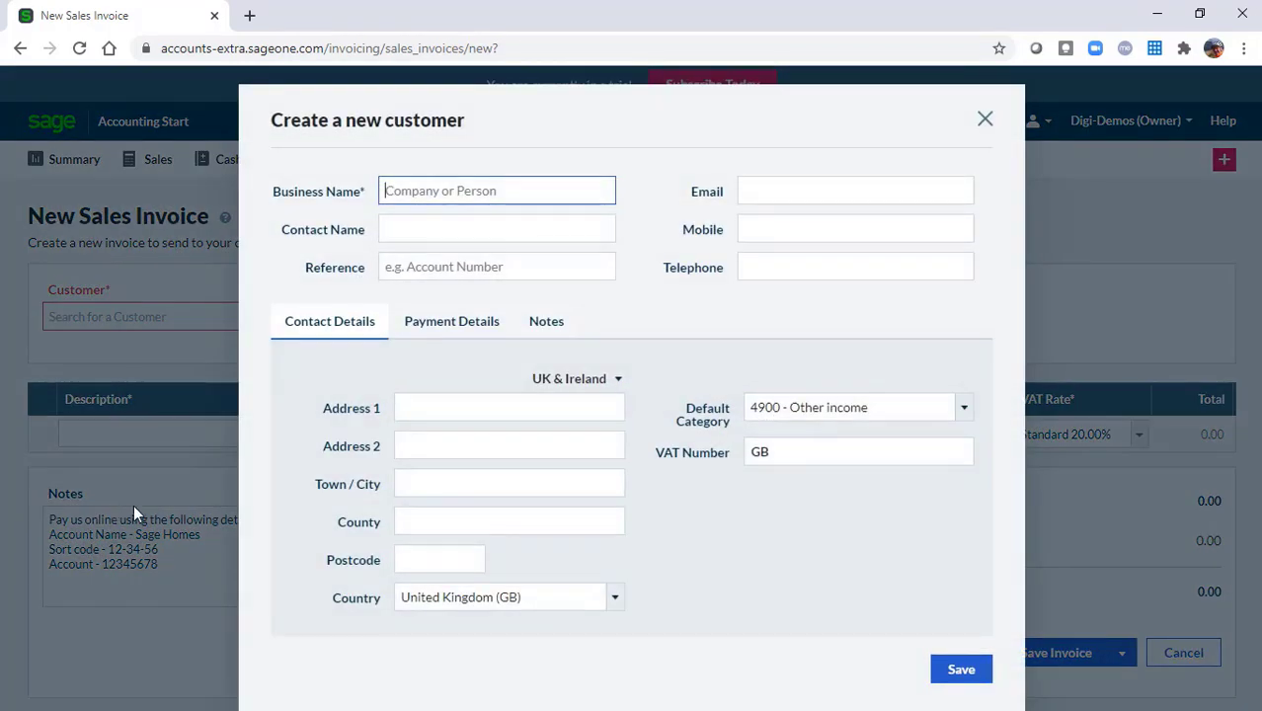
pyautogui.click(985, 120)
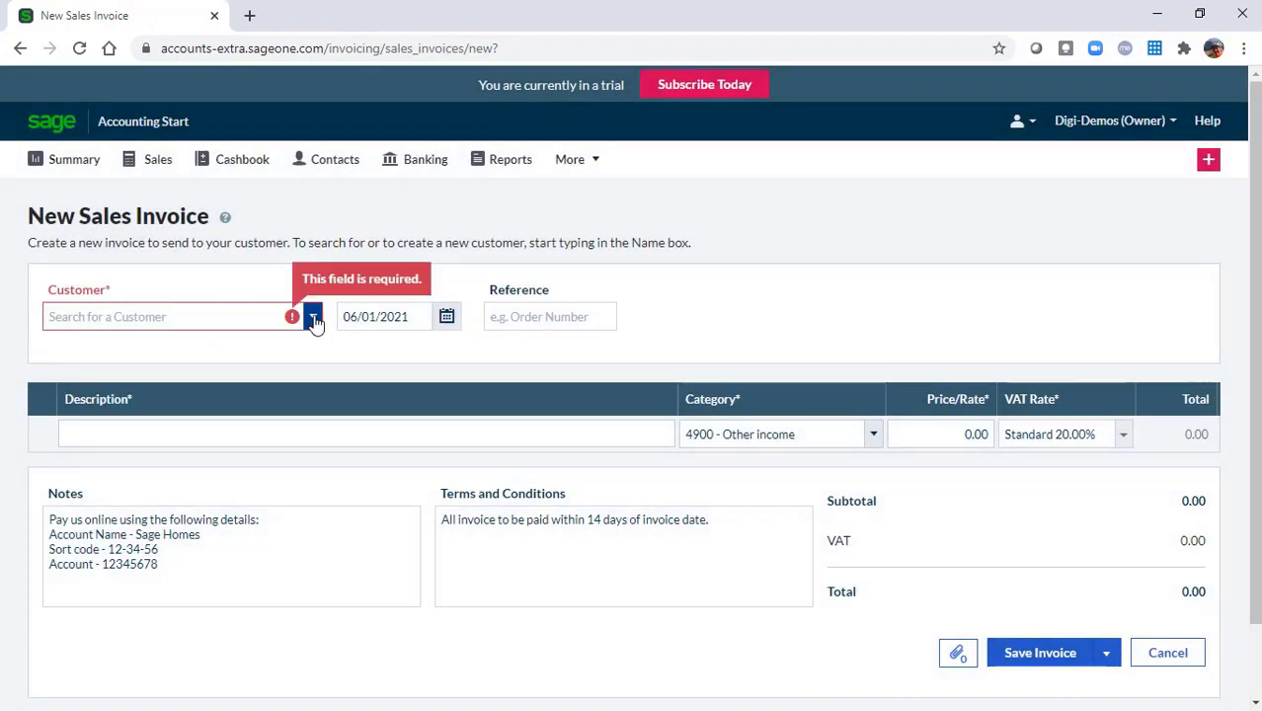
pyautogui.click(311, 318)
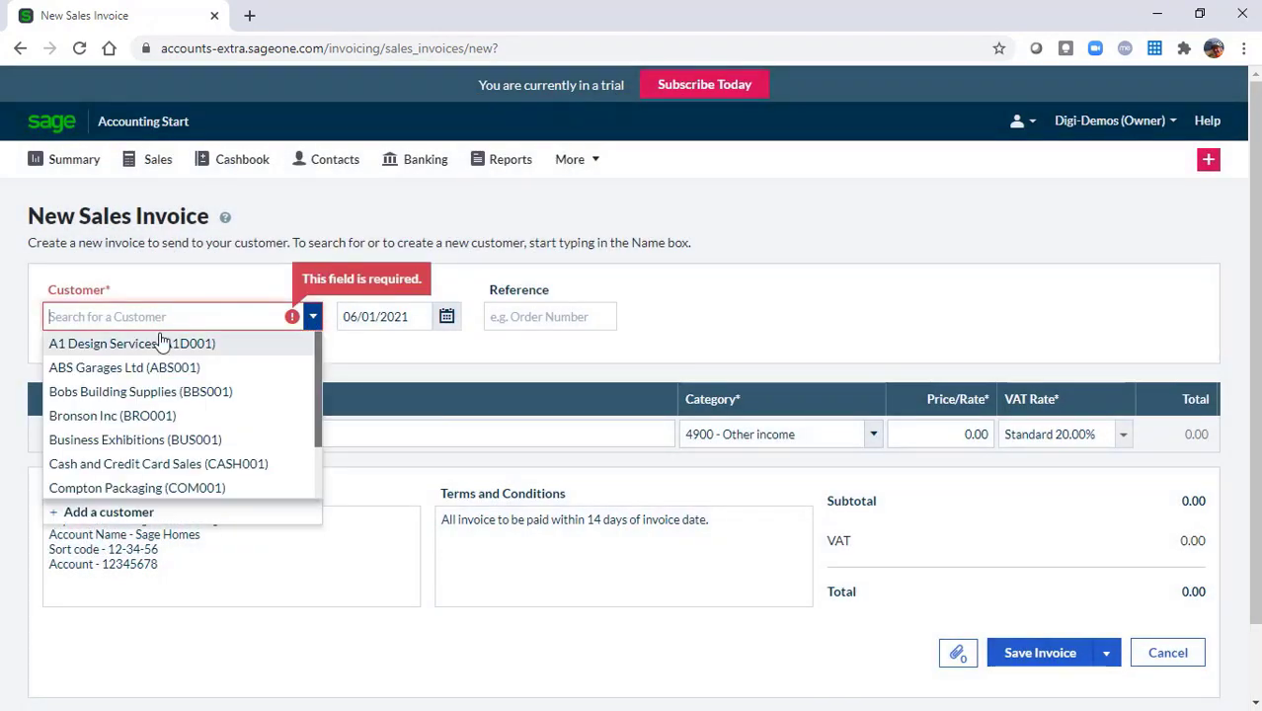
pyautogui.click(83, 344)
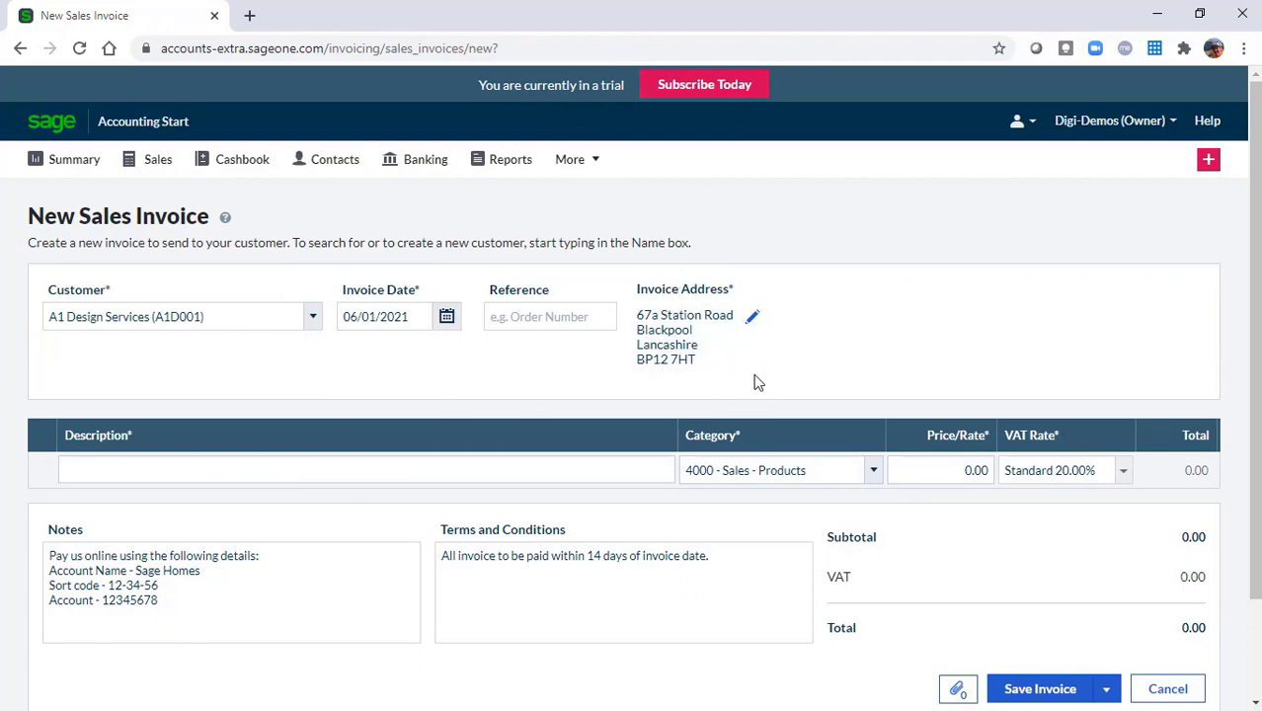
pyautogui.click(753, 321)
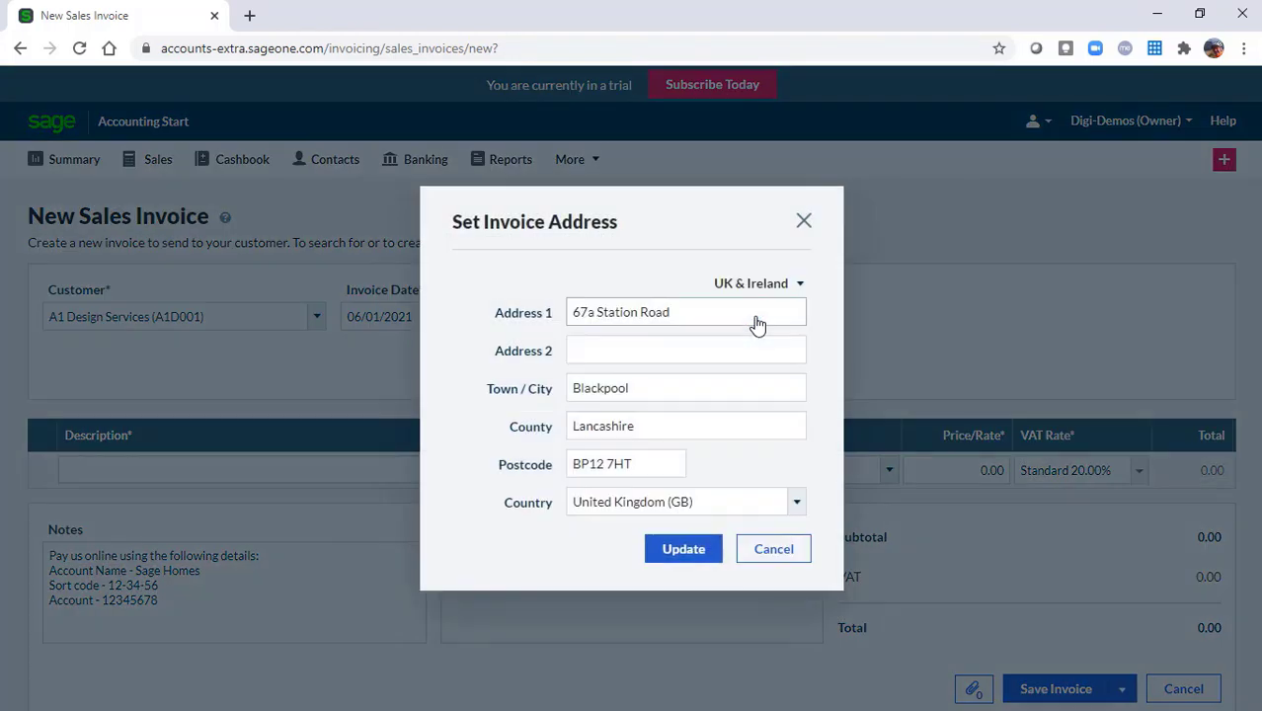
pyautogui.click(803, 221)
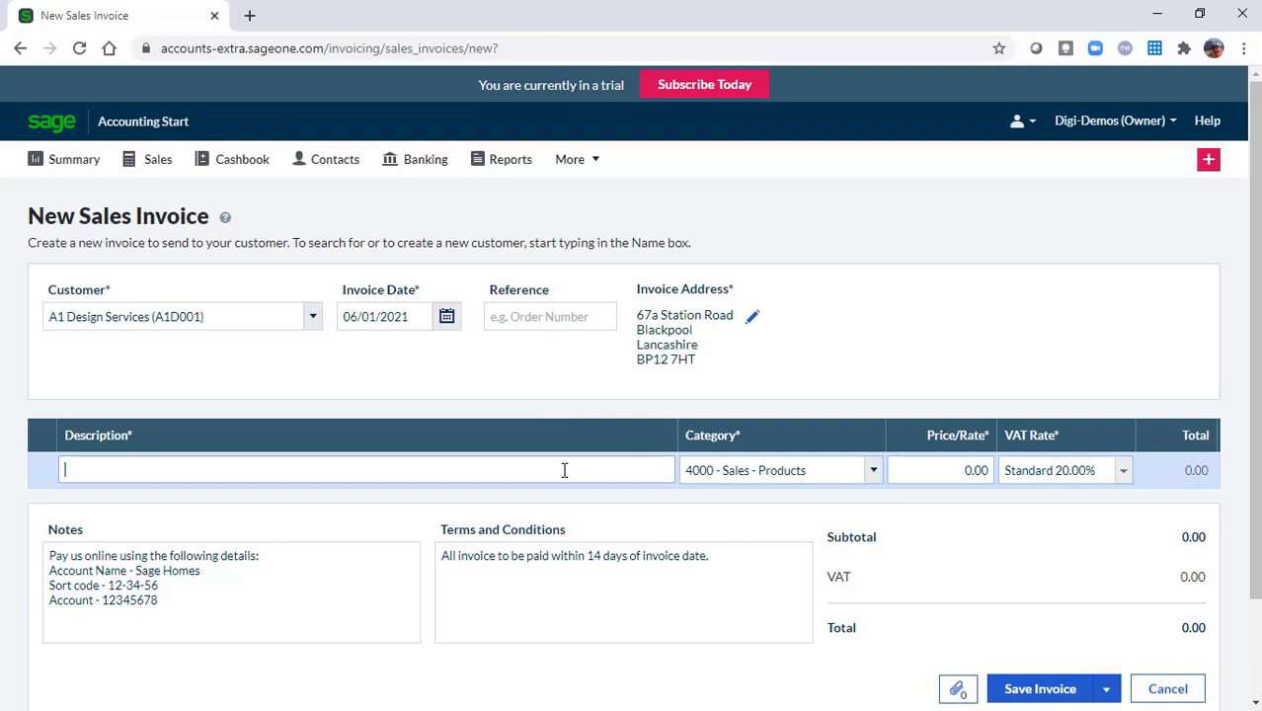
# Fill the first line: 'annual service charge + parts', category 4000 - Sales - Products, price 100
pyautogui.write('annual')
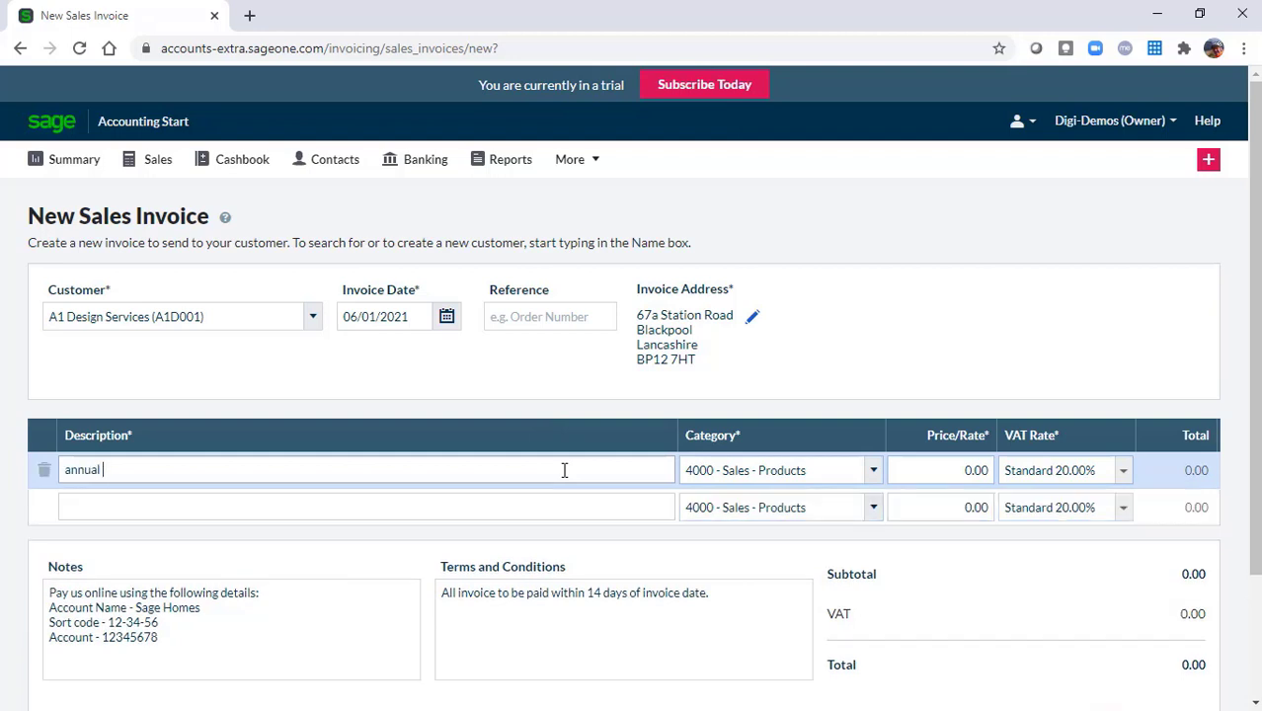
pyautogui.write(' service charge + parts')
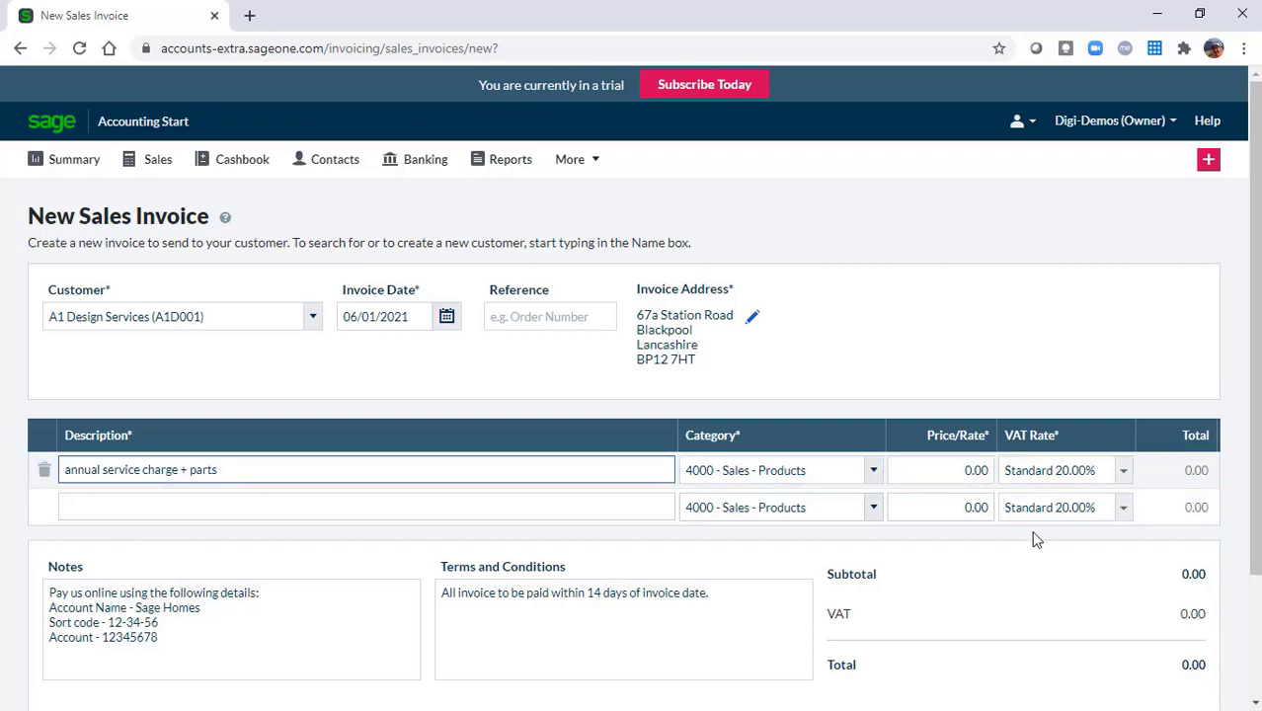
pyautogui.click(873, 472)
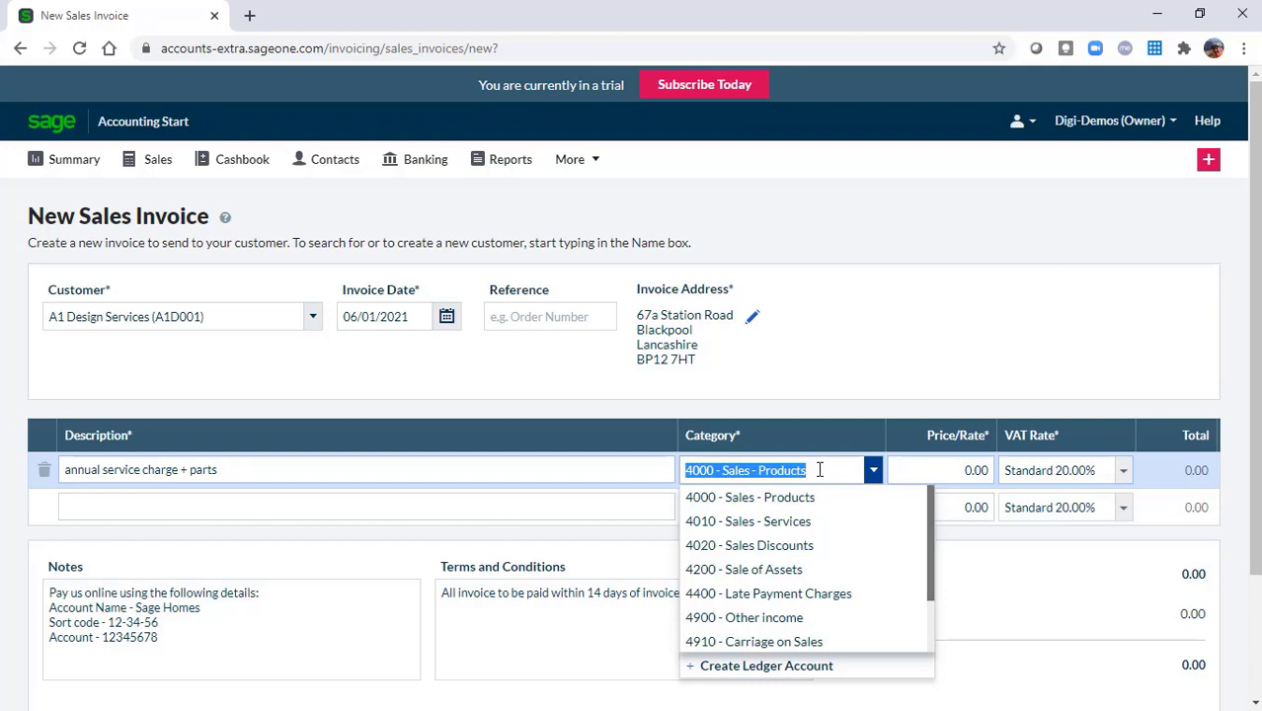
pyautogui.click(913, 471)
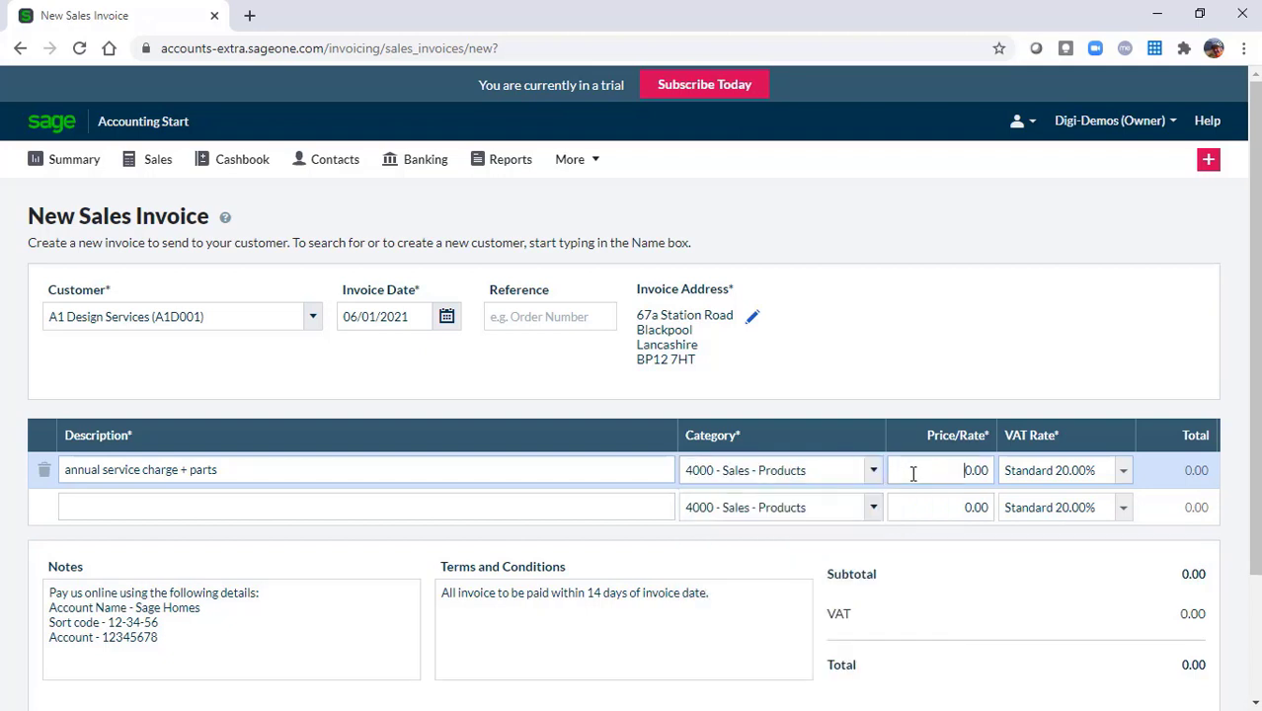
pyautogui.write('100')
pyautogui.click(1123, 470)
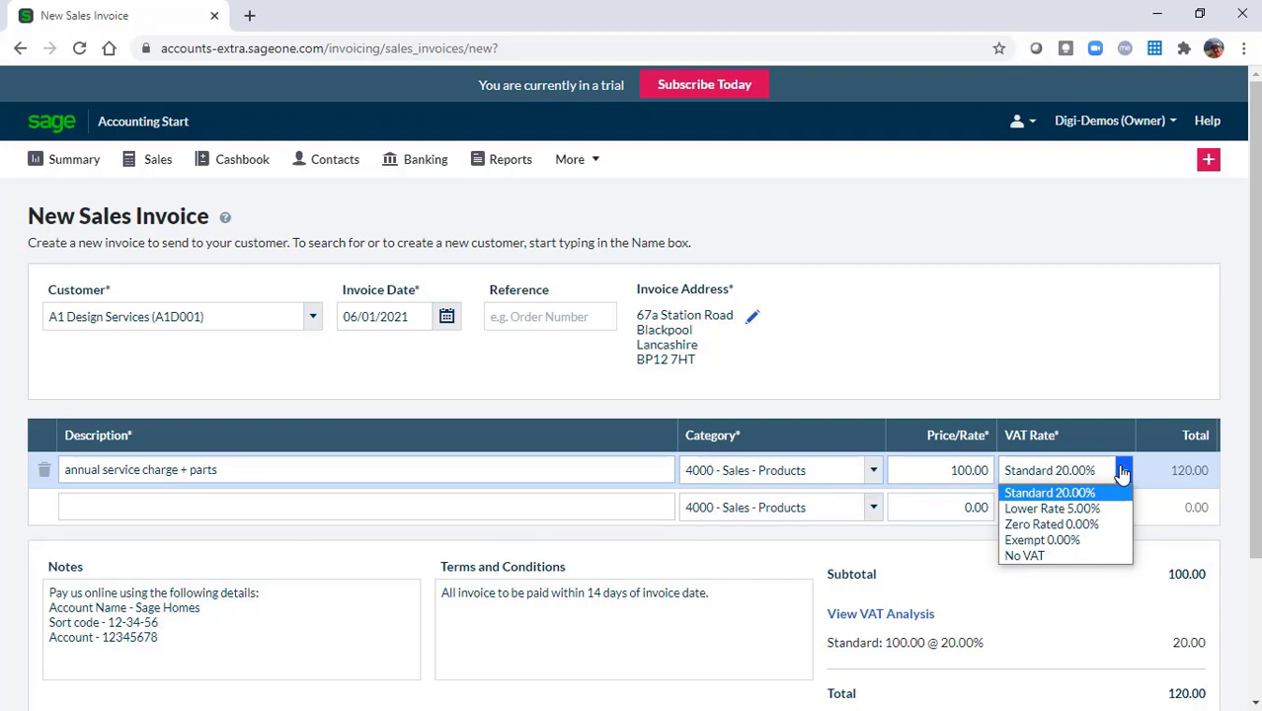
# Keep Standard 20.00% VAT on the line and save the invoice, creating SI-11 for £120.00
pyautogui.click(1069, 493)
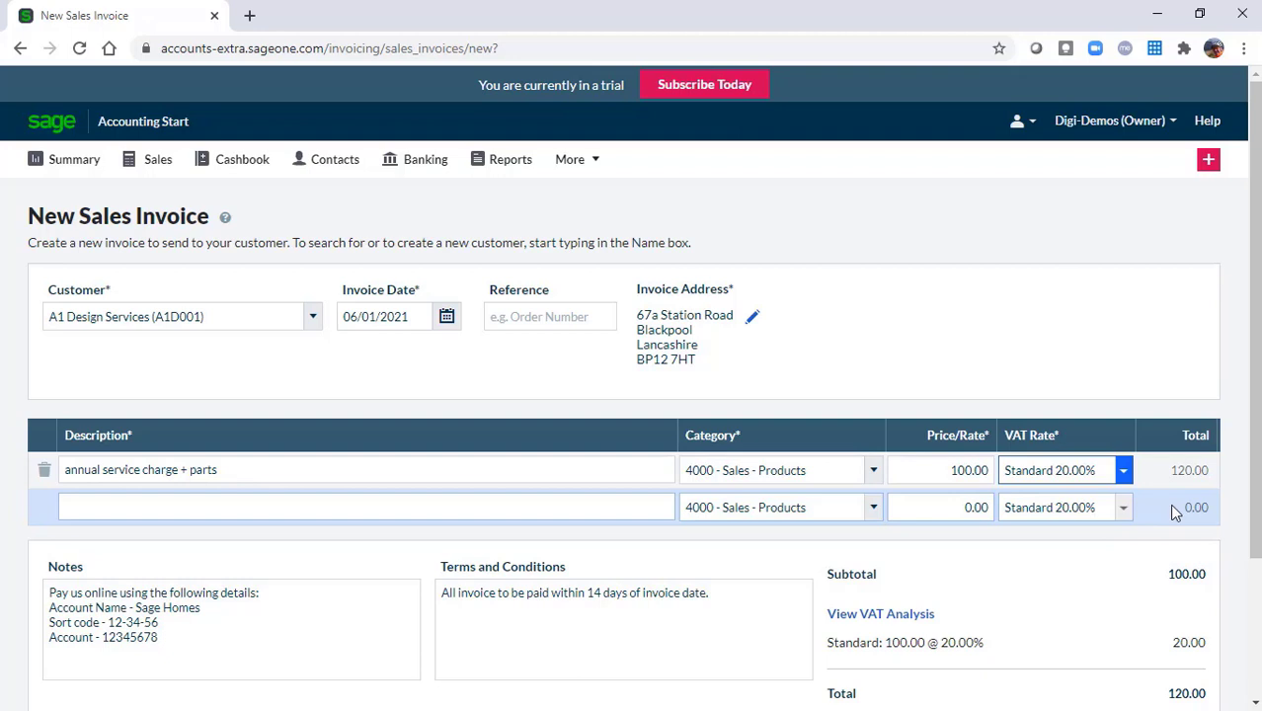
pyautogui.moveTo(1253, 430); pyautogui.dragTo(1254, 573)
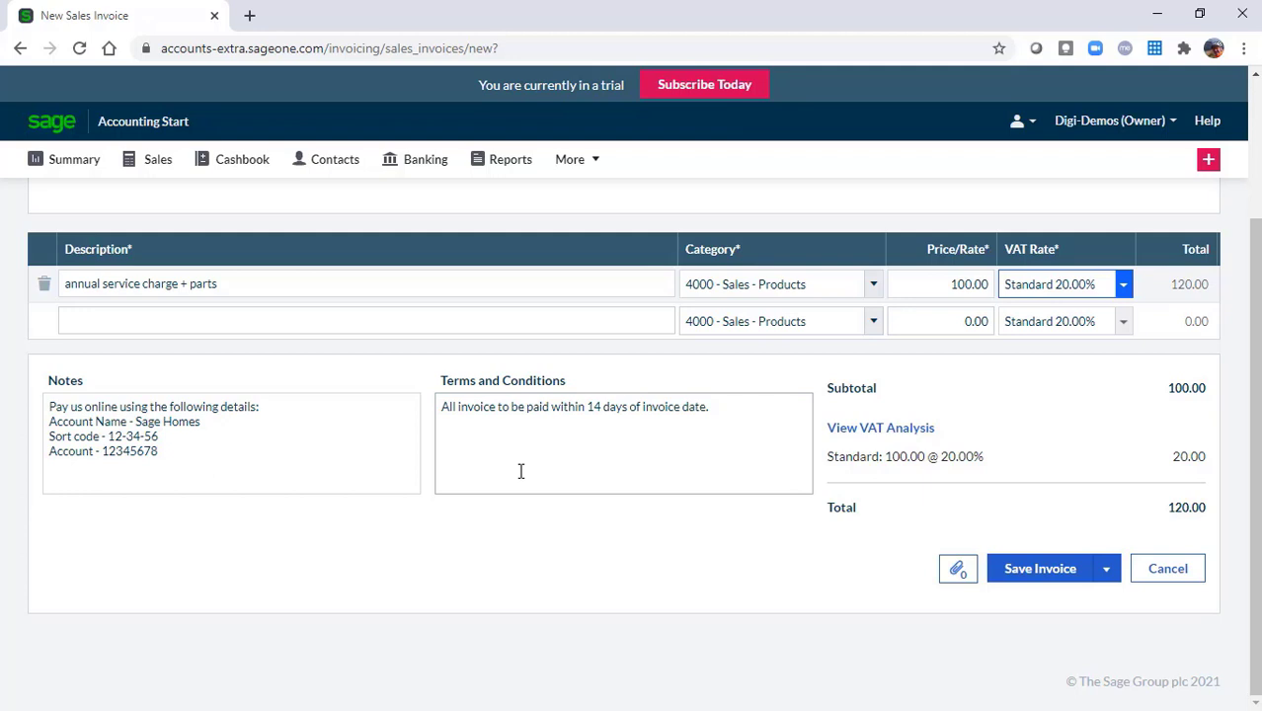
pyautogui.click(180, 456)
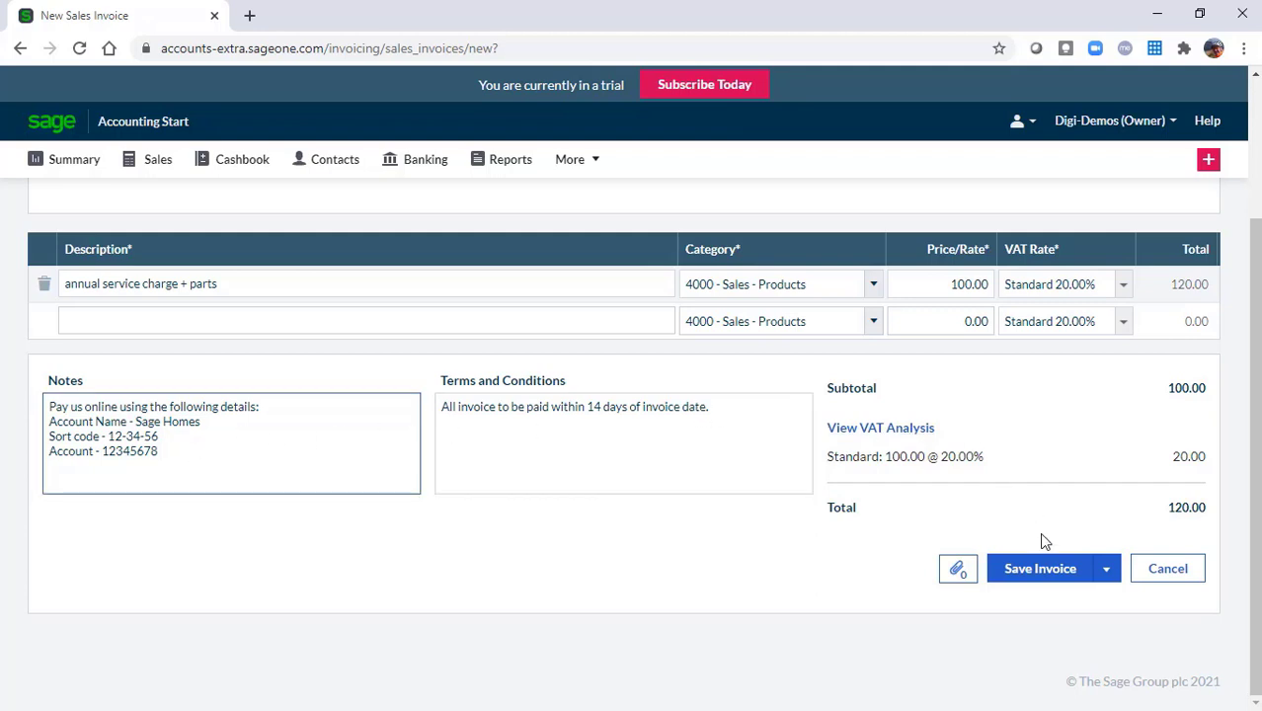
pyautogui.click(1041, 571)
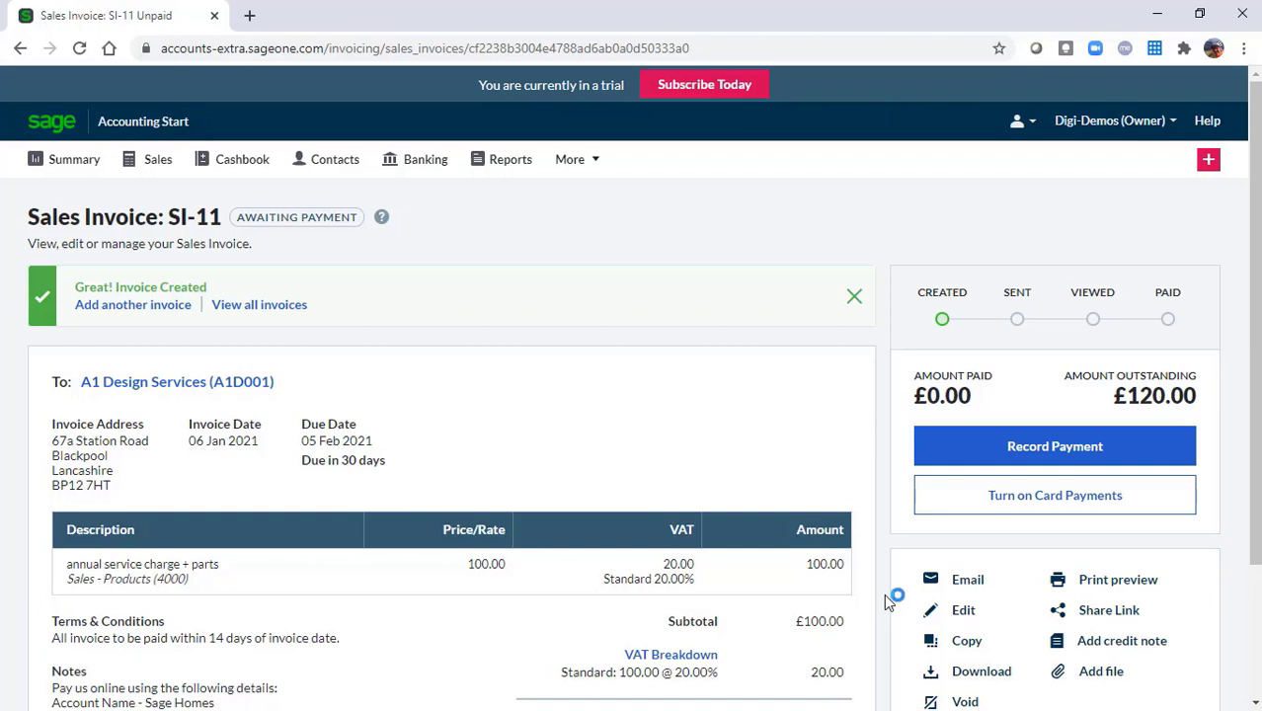
# Scroll down to review SI-11: £100.00 subtotal, £20.00 VAT, £120.00 outstanding
pyautogui.moveTo(1255, 484); pyautogui.dragTo(1255, 603)
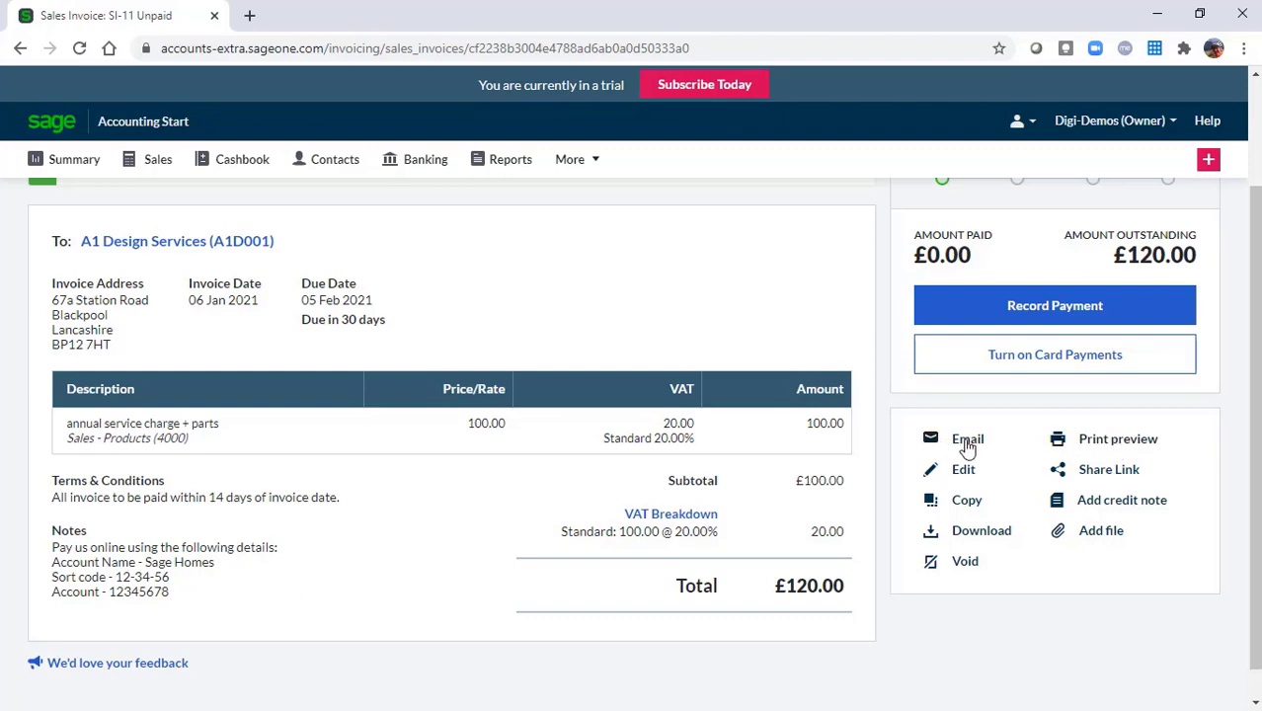
# Send invoice SI-11 to A1 Design Services using the pre-filled email with PDF attached
pyautogui.click(968, 441)
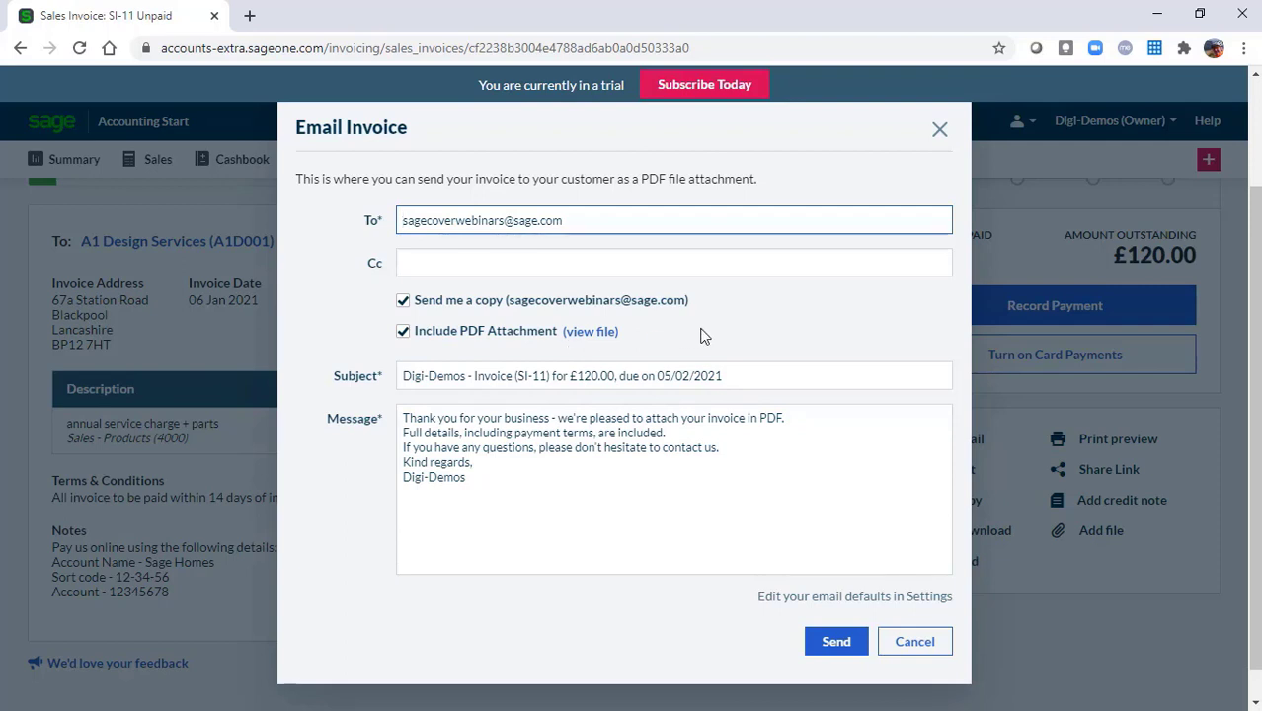
pyautogui.click(836, 644)
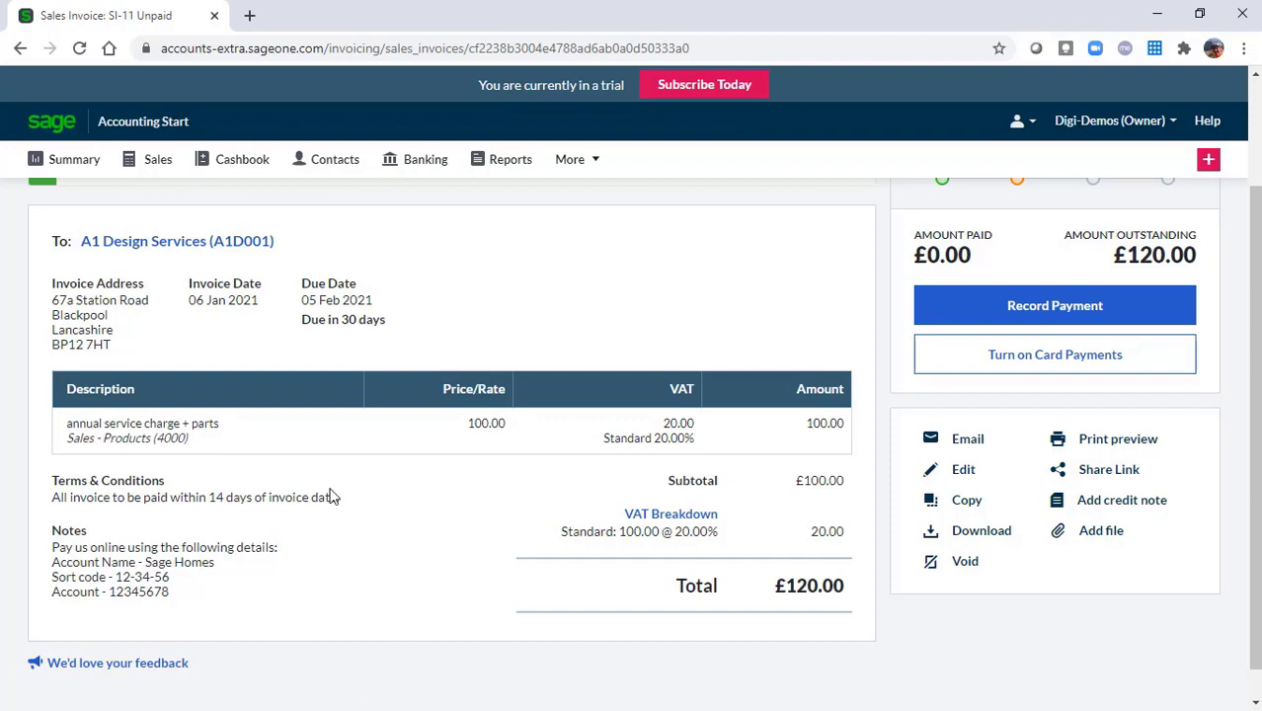
# Go to the Sales invoice list, filter to All, and open SI-11
pyautogui.click(81, 166)
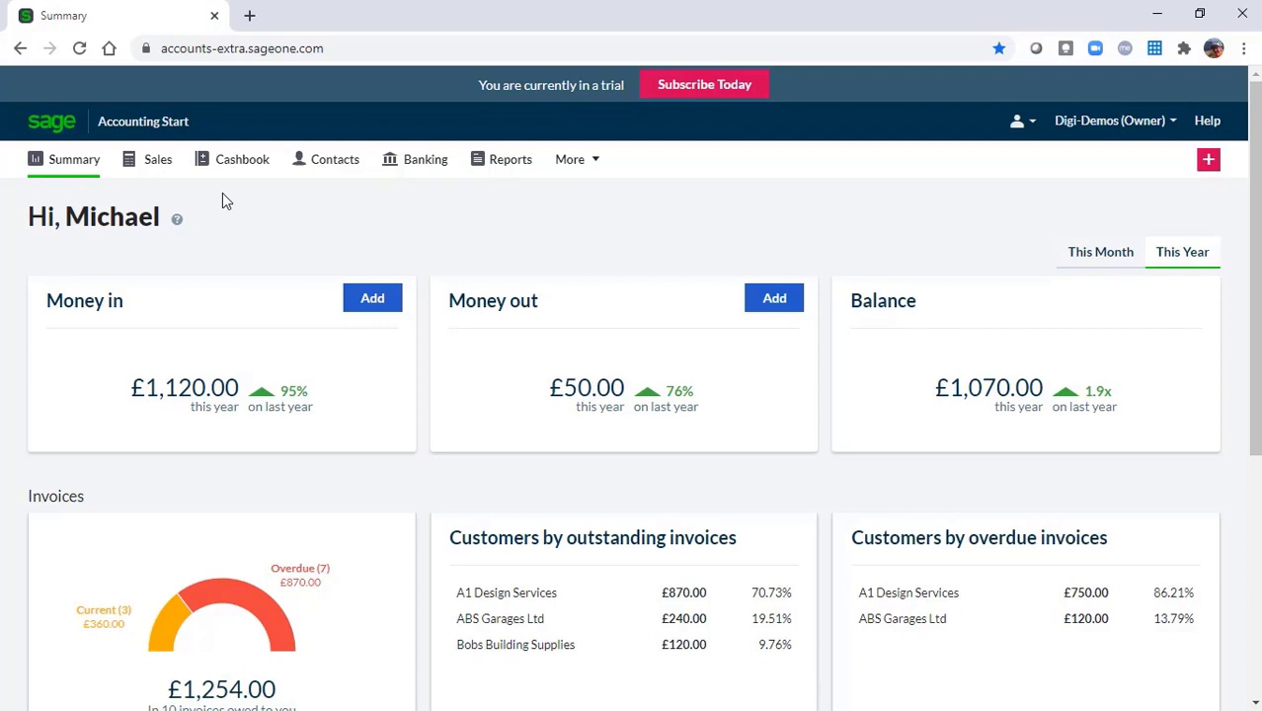
pyautogui.click(156, 165)
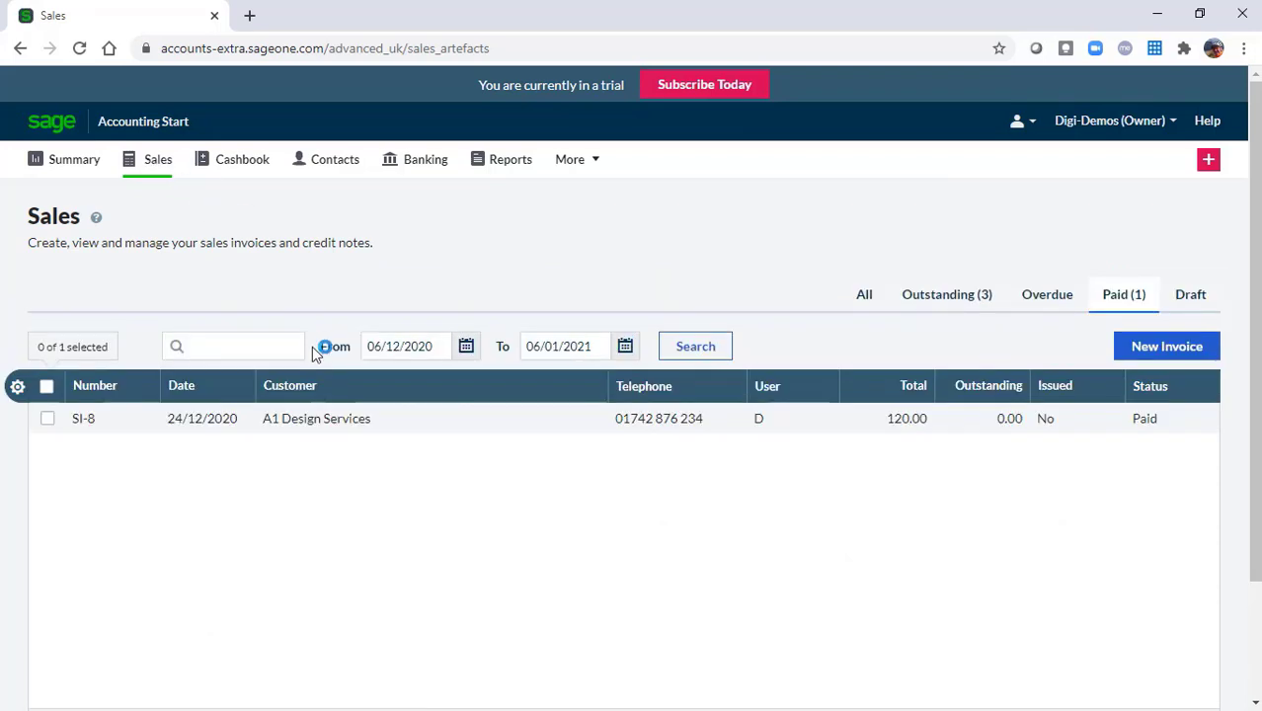
pyautogui.click(862, 296)
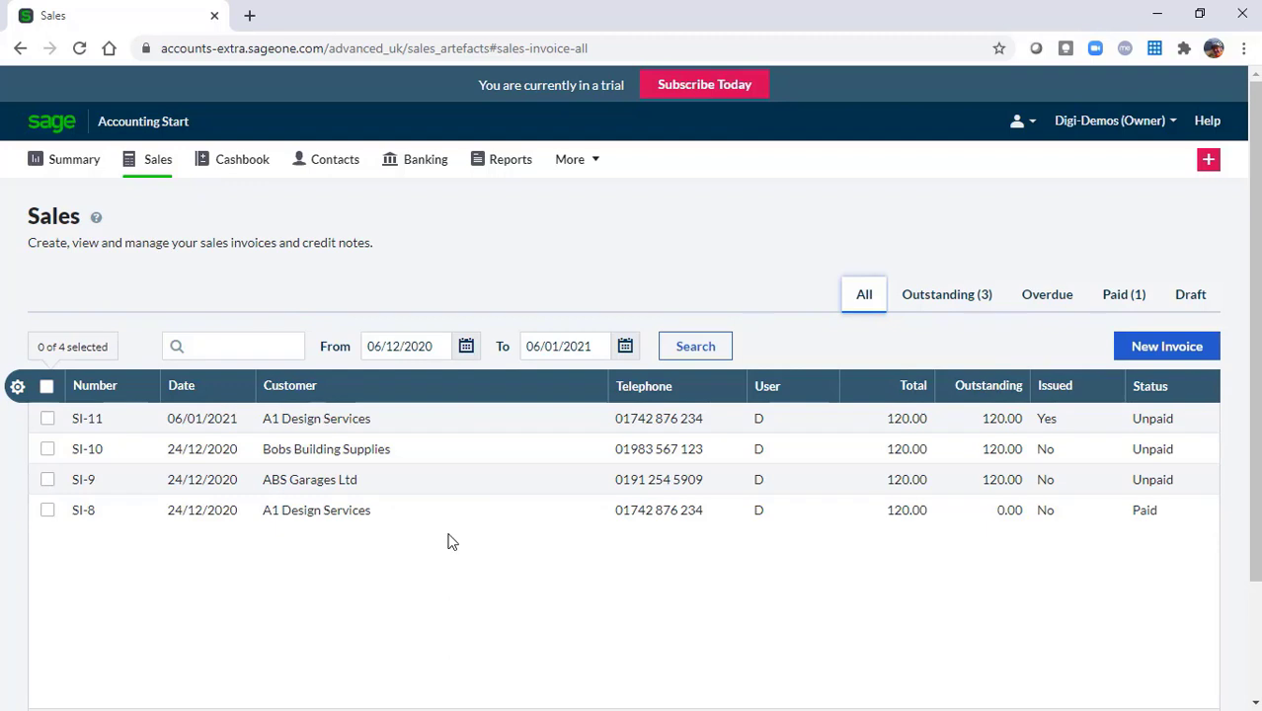
pyautogui.click(297, 422)
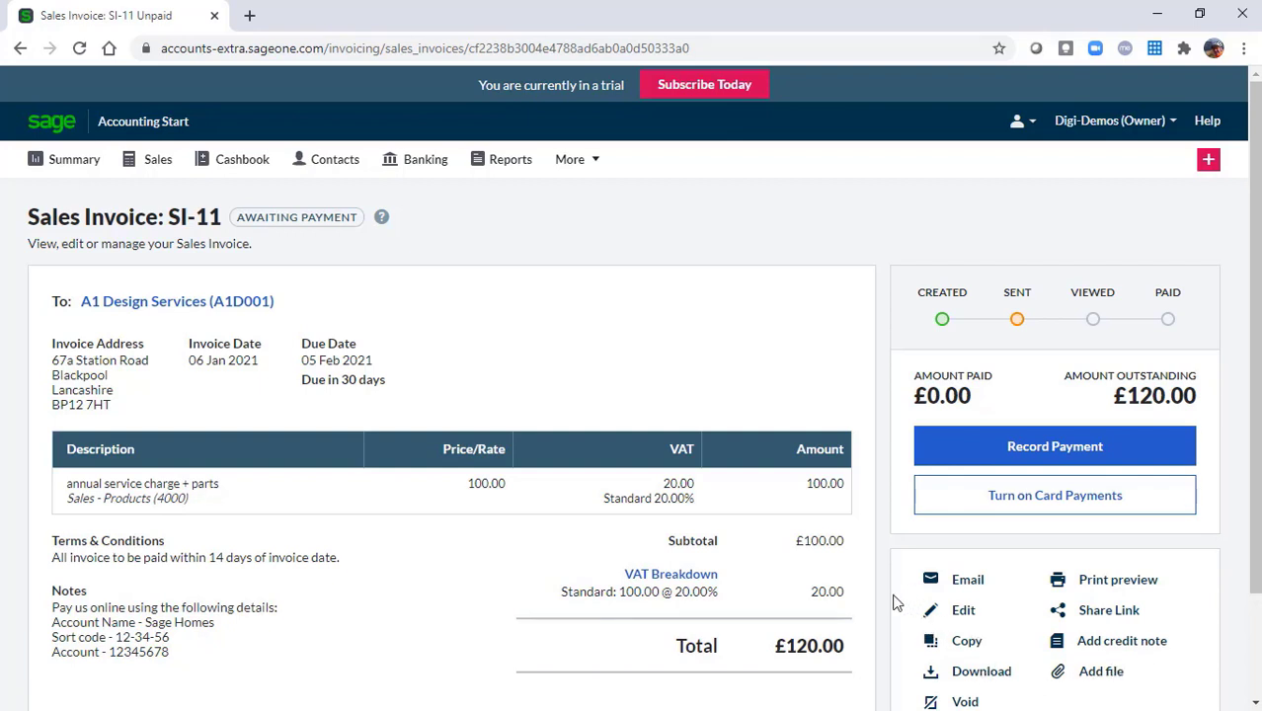
# Enter a 120.00 payment for SI-11 into Bank Account (1200), method Electronic, reference 'Online'
pyautogui.click(1056, 450)
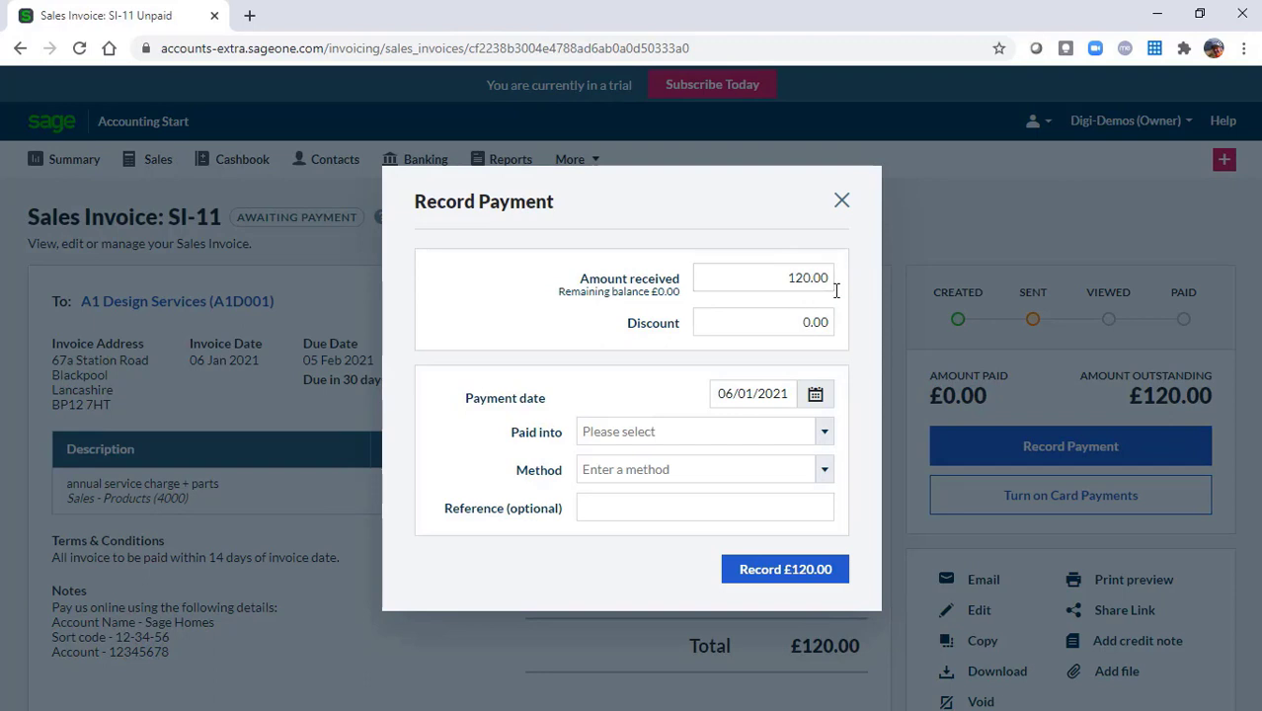
pyautogui.moveTo(780, 277); pyautogui.dragTo(837, 284)
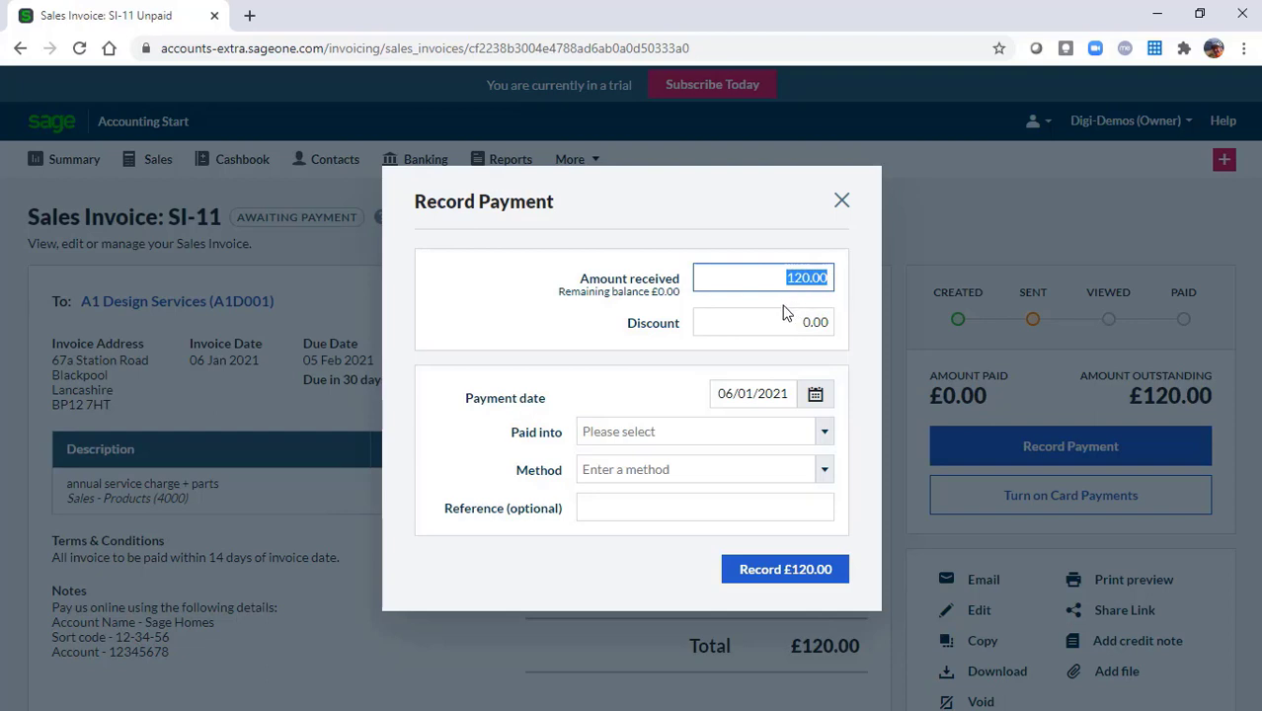
pyautogui.click(775, 280)
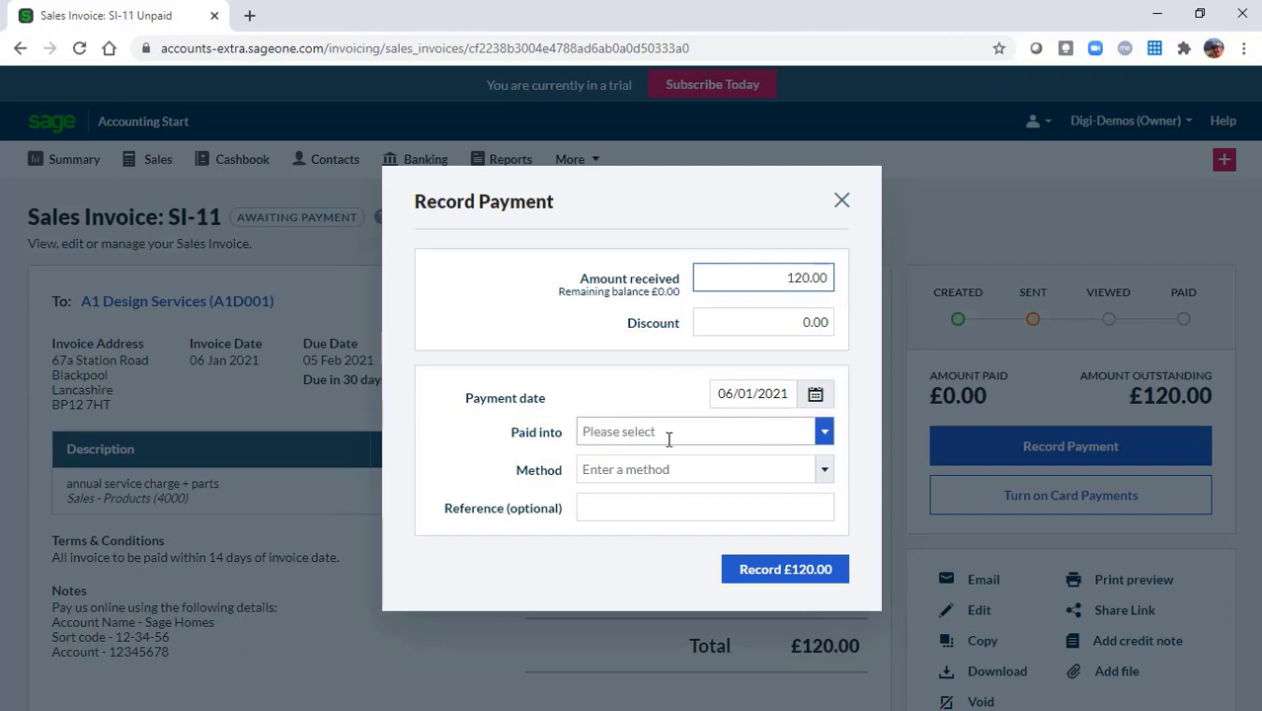
pyautogui.click(823, 431)
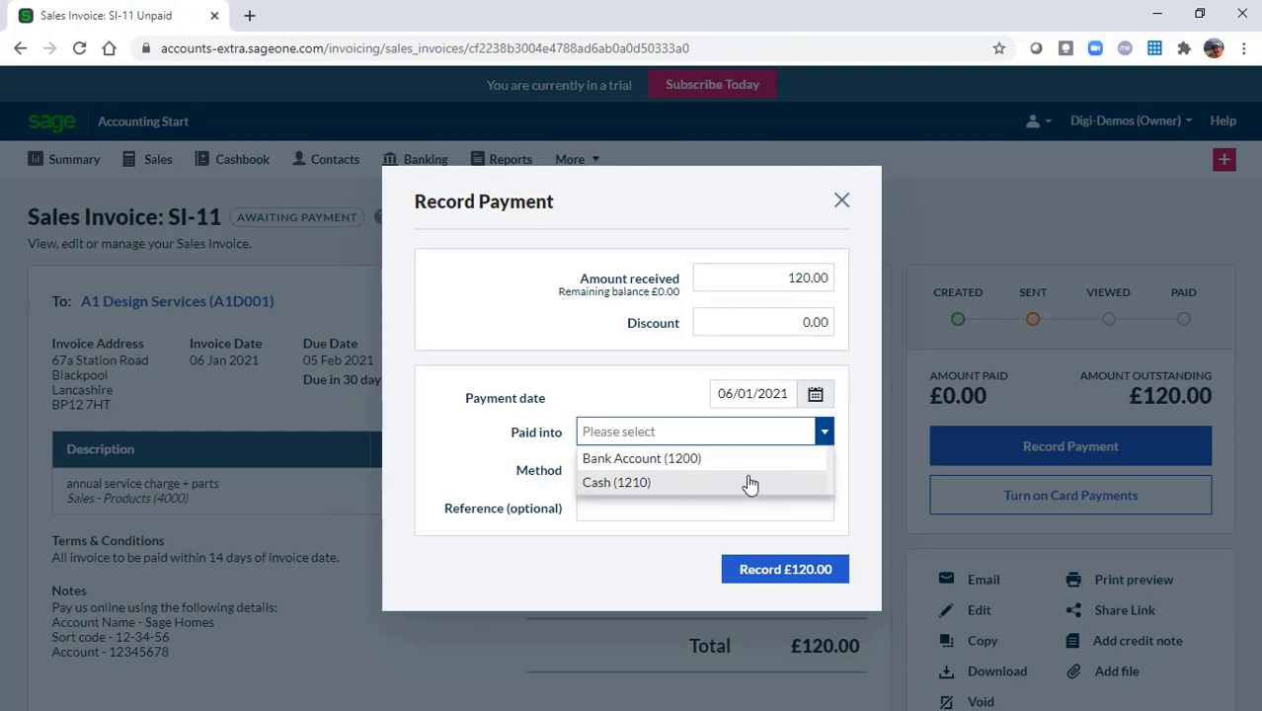
pyautogui.click(636, 465)
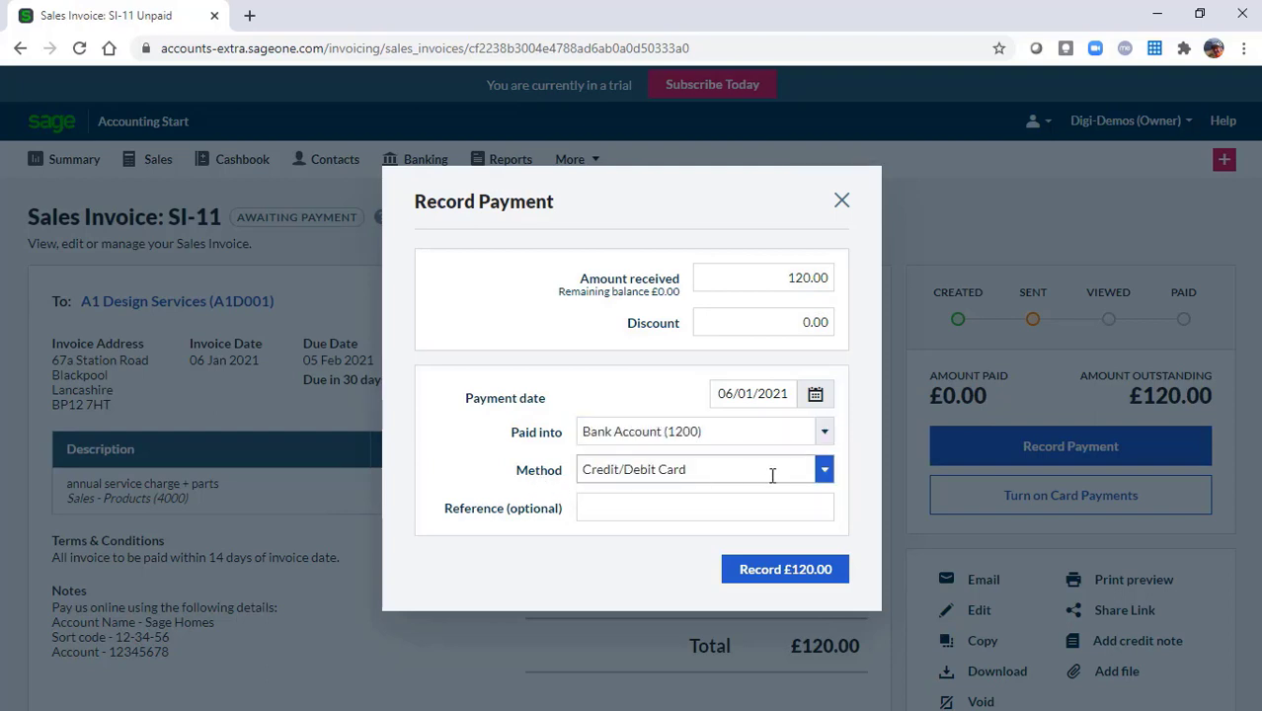
pyautogui.click(827, 473)
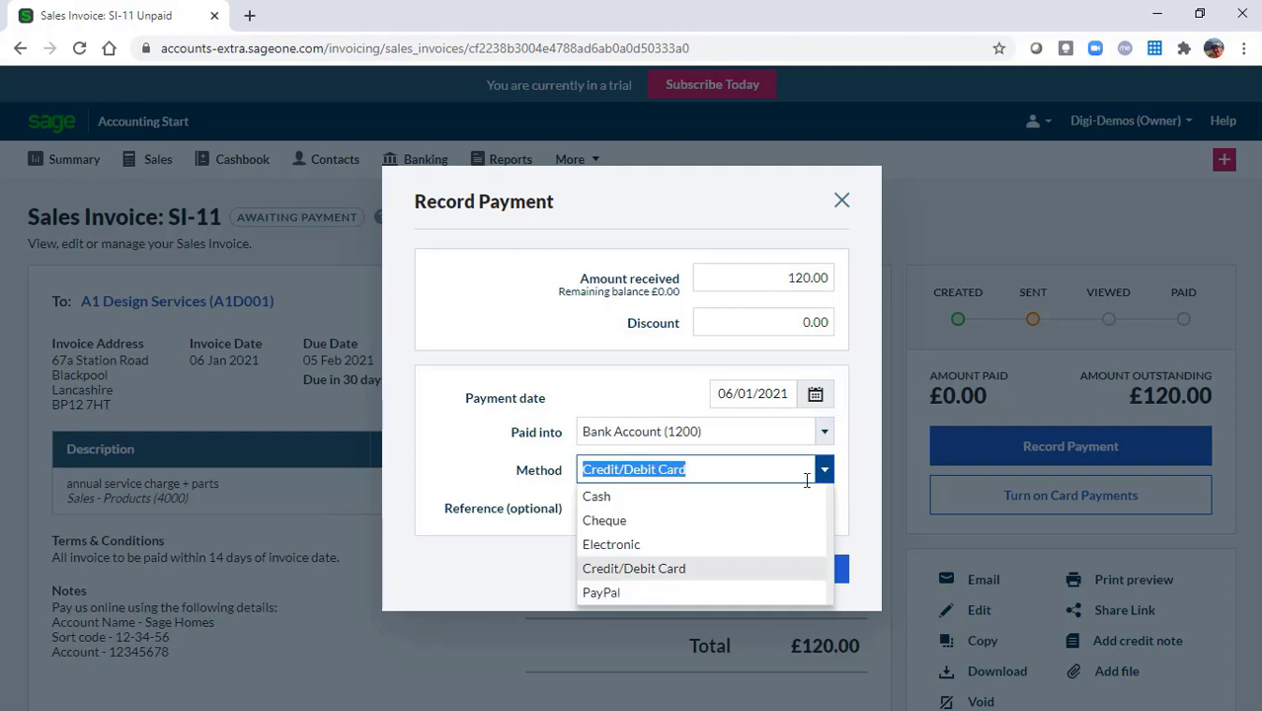
pyautogui.click(612, 546)
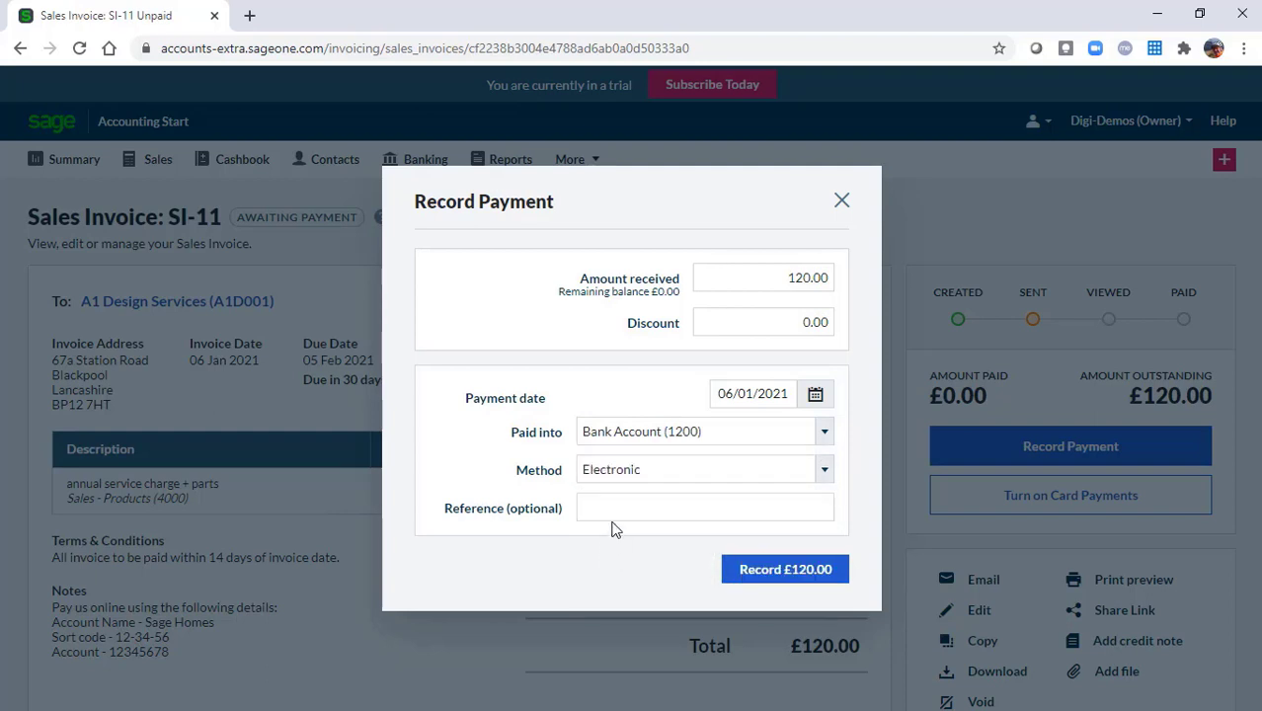
pyautogui.click(679, 506)
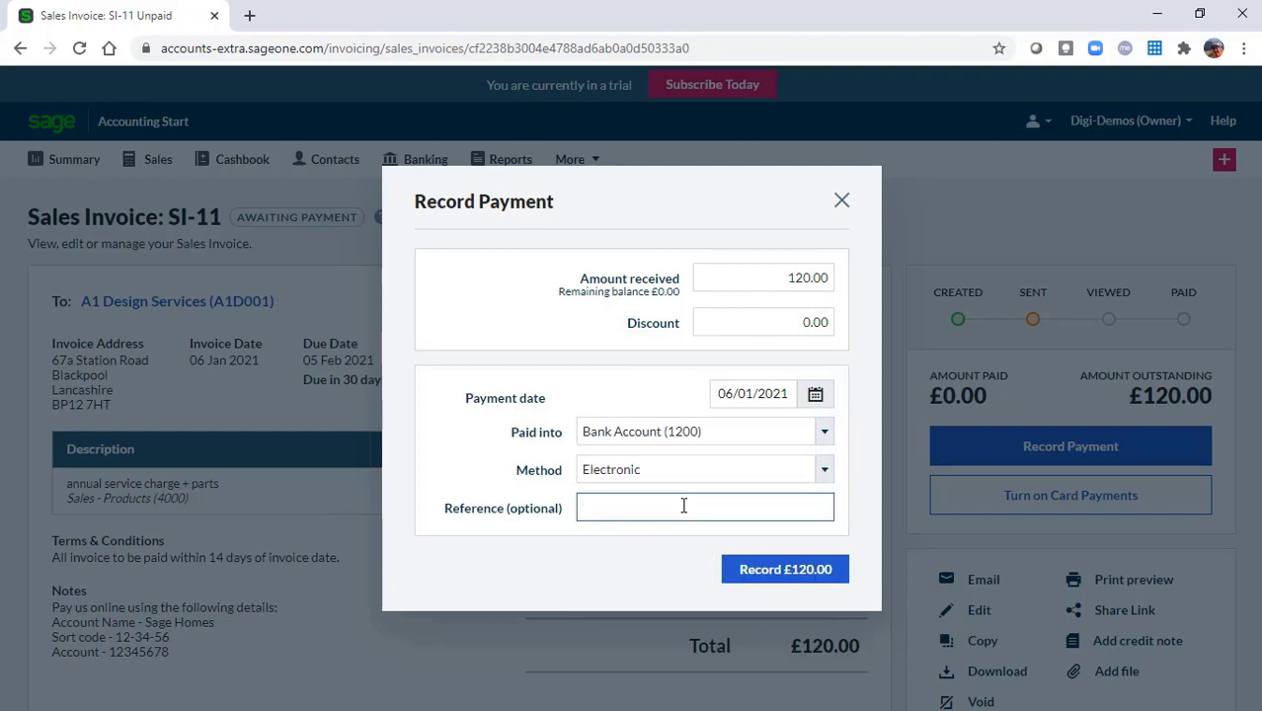
pyautogui.write('Online')
# Record the £120.00 payment, then view Banking: Bank Account £1,455.00, Cash £100.00
pyautogui.click(783, 573)
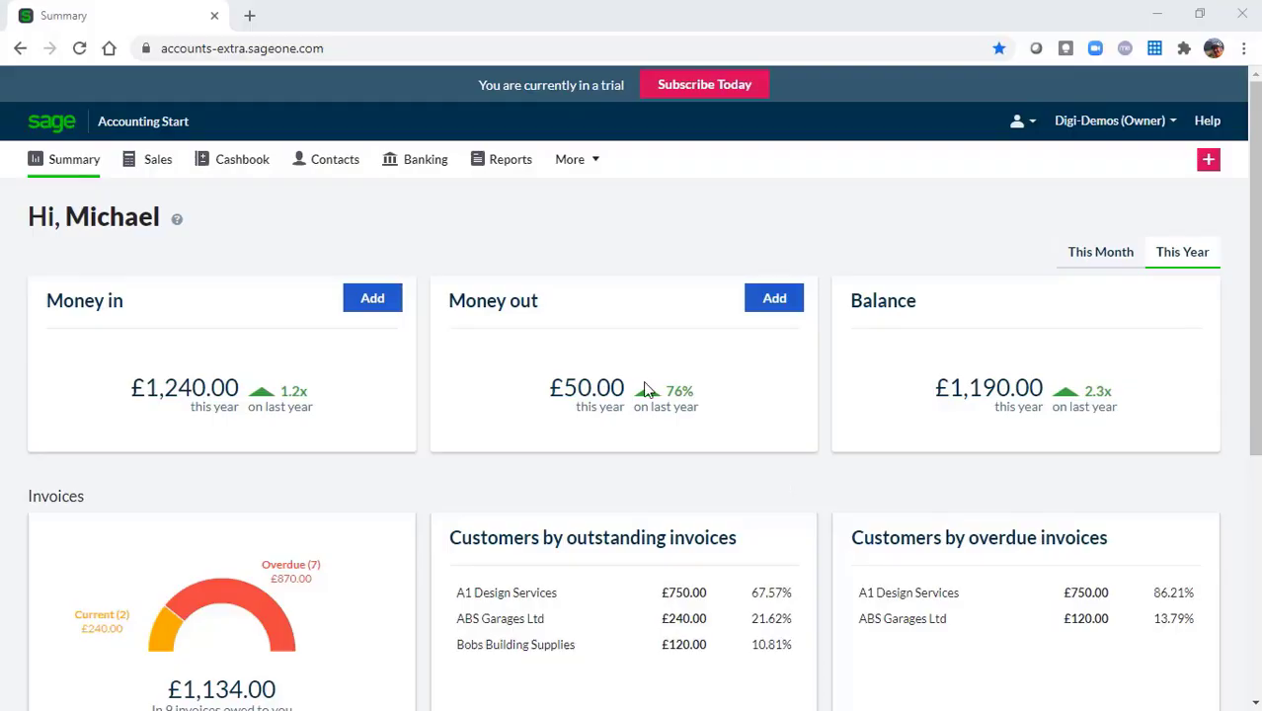
pyautogui.click(436, 169)
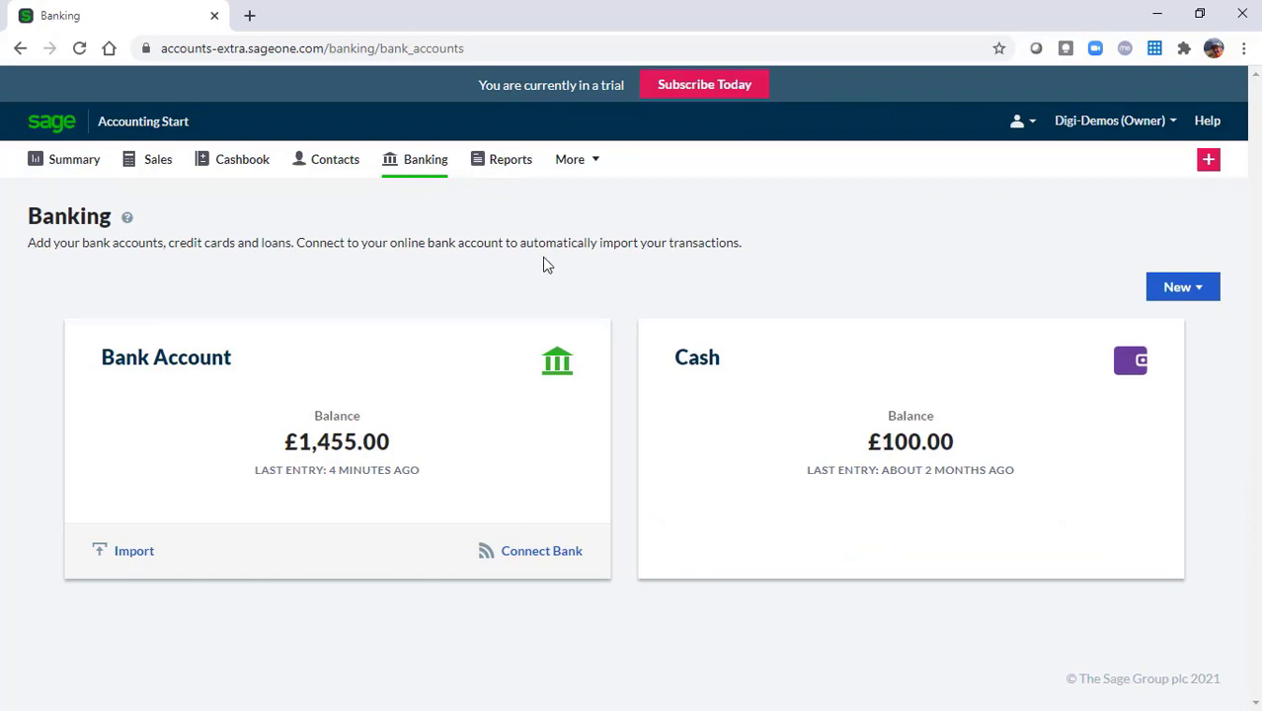
# Start a blank Money In receipt from the Summary dashboard's Money in card
pyautogui.click(1187, 287)
pyautogui.click(1155, 286)
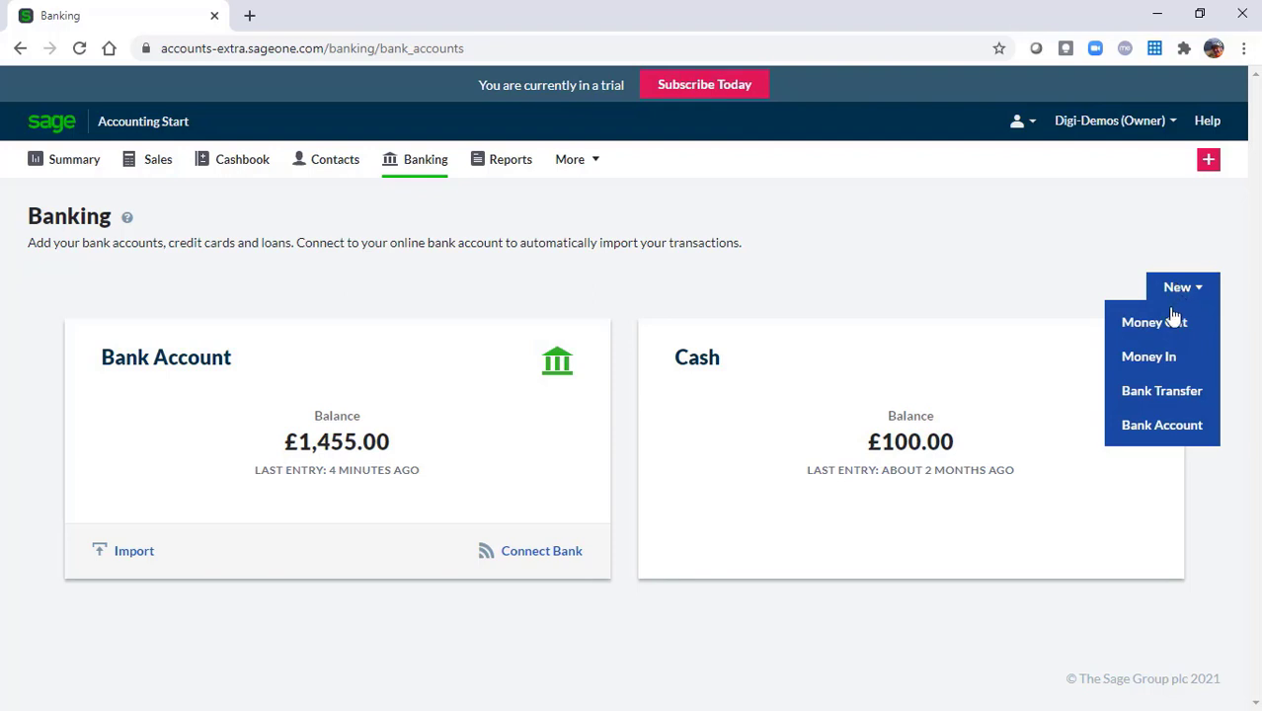
pyautogui.click(1150, 357)
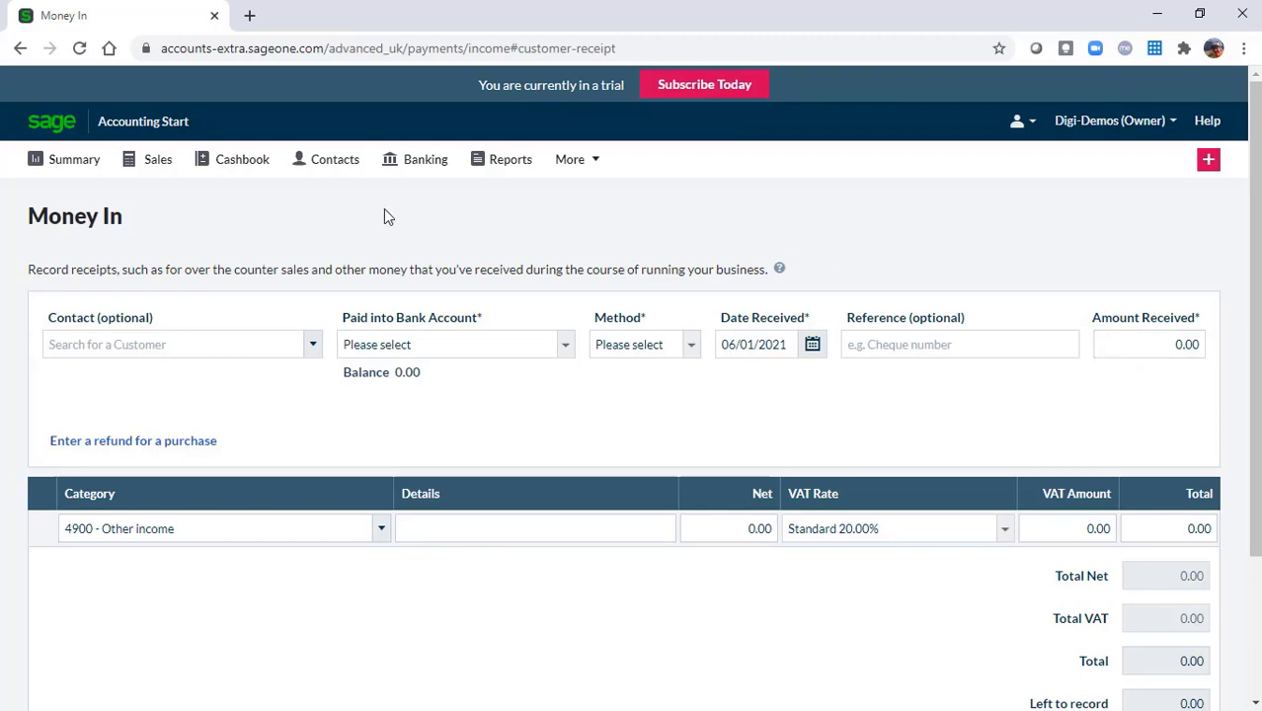
pyautogui.click(76, 163)
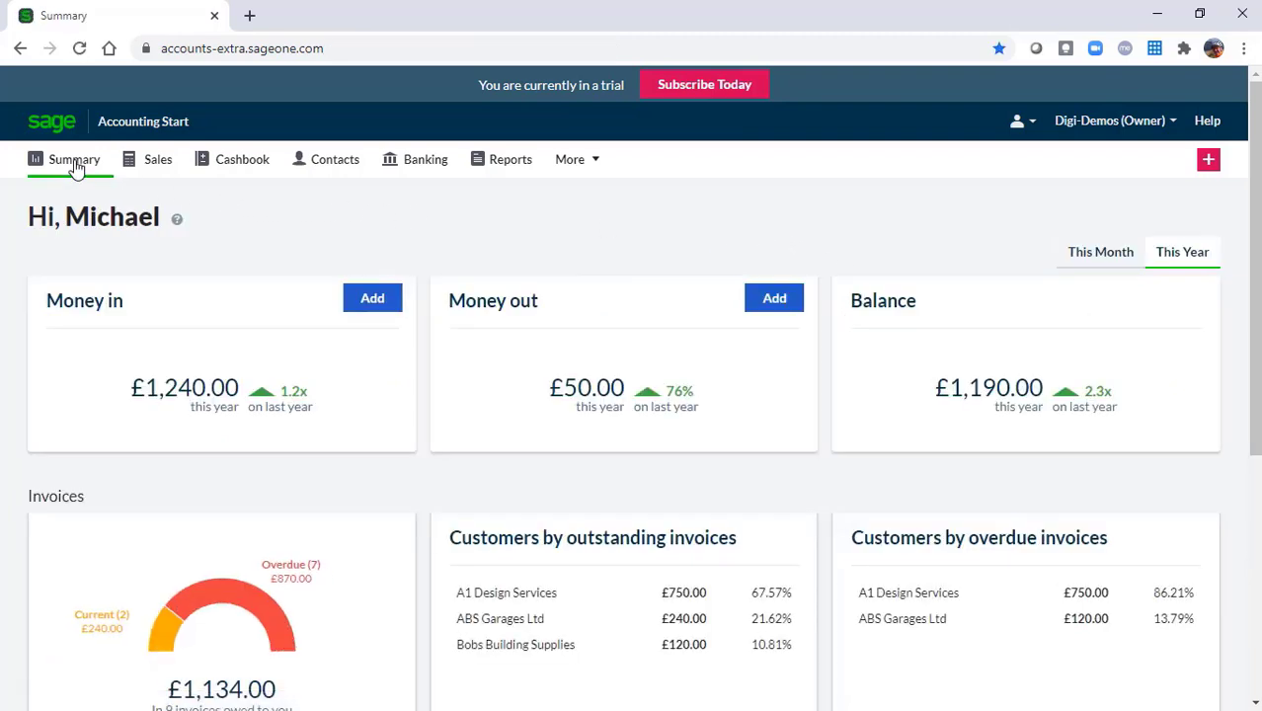
pyautogui.moveTo(304, 343)
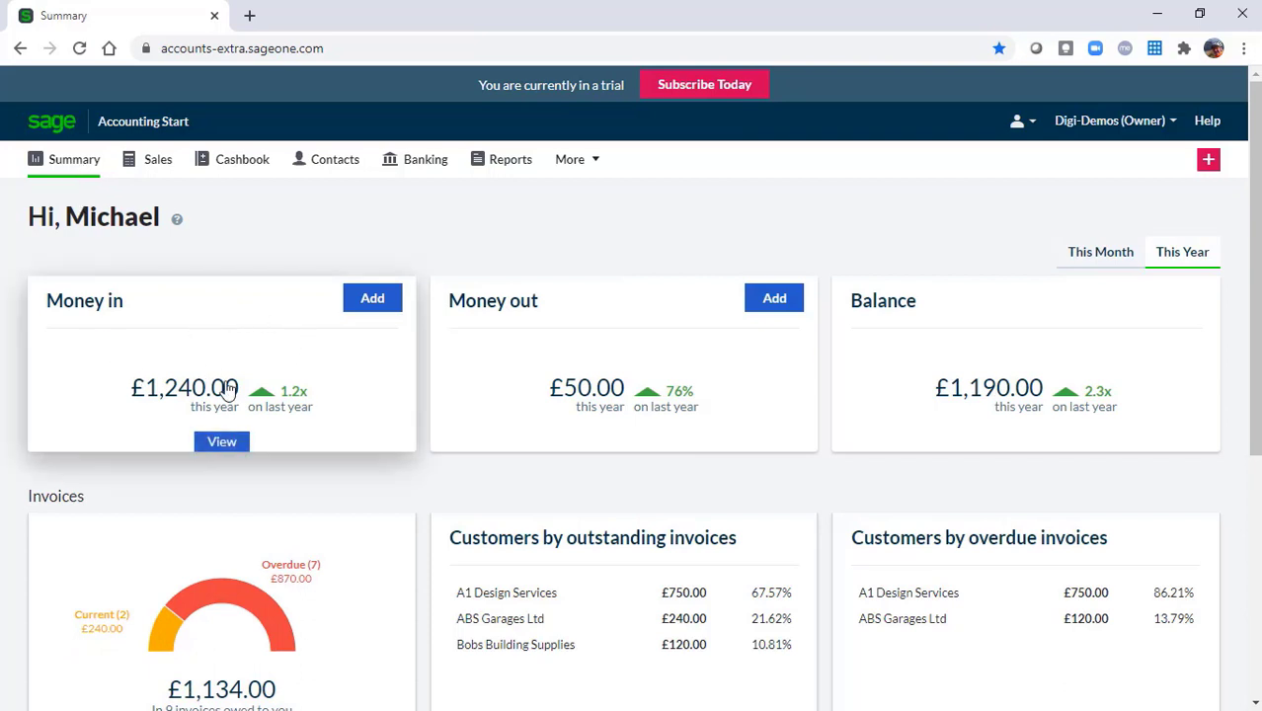
pyautogui.click(374, 306)
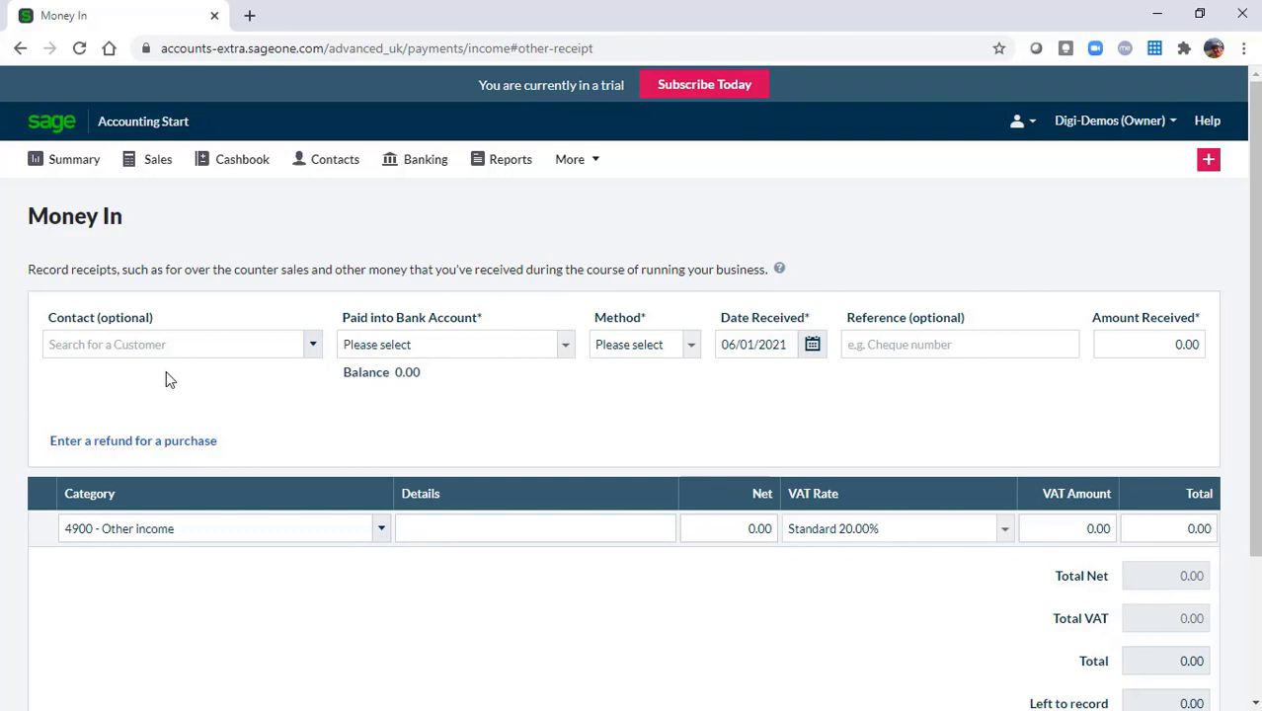
# Enter a 250.00 Cash receipt into 1200 - Bank Account with reference 'Sales'
pyautogui.click(565, 348)
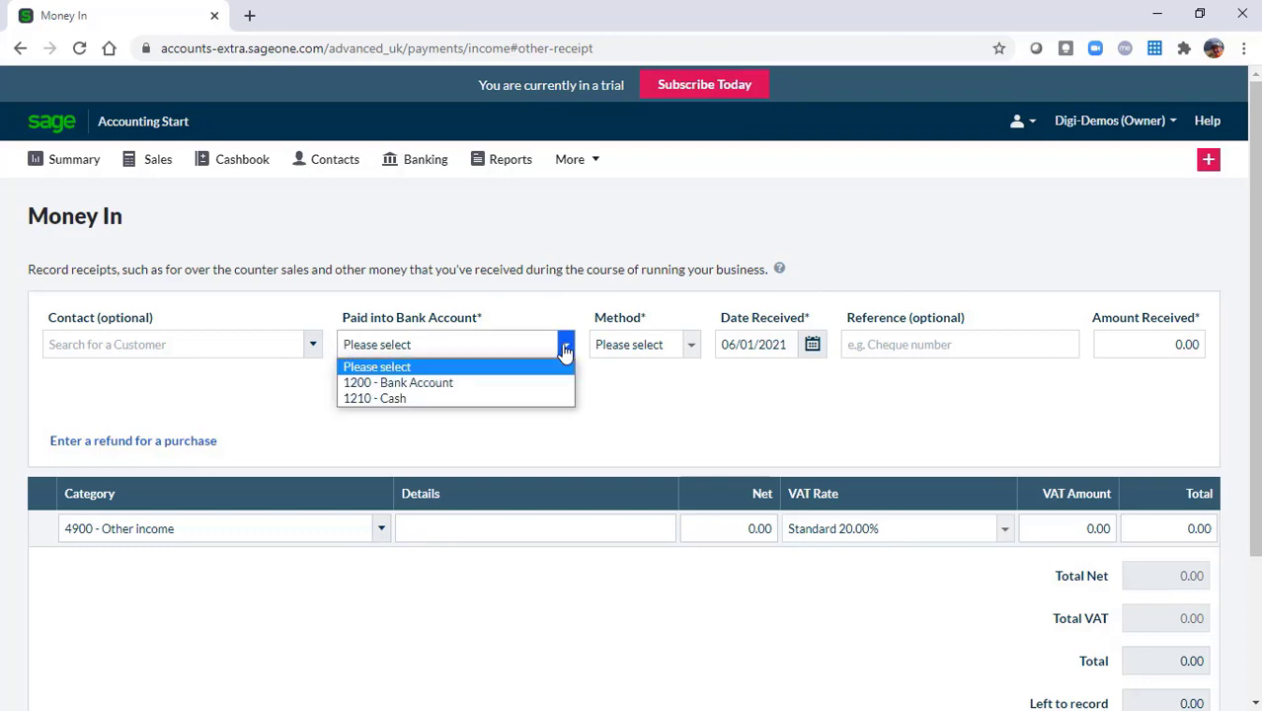
pyautogui.click(433, 385)
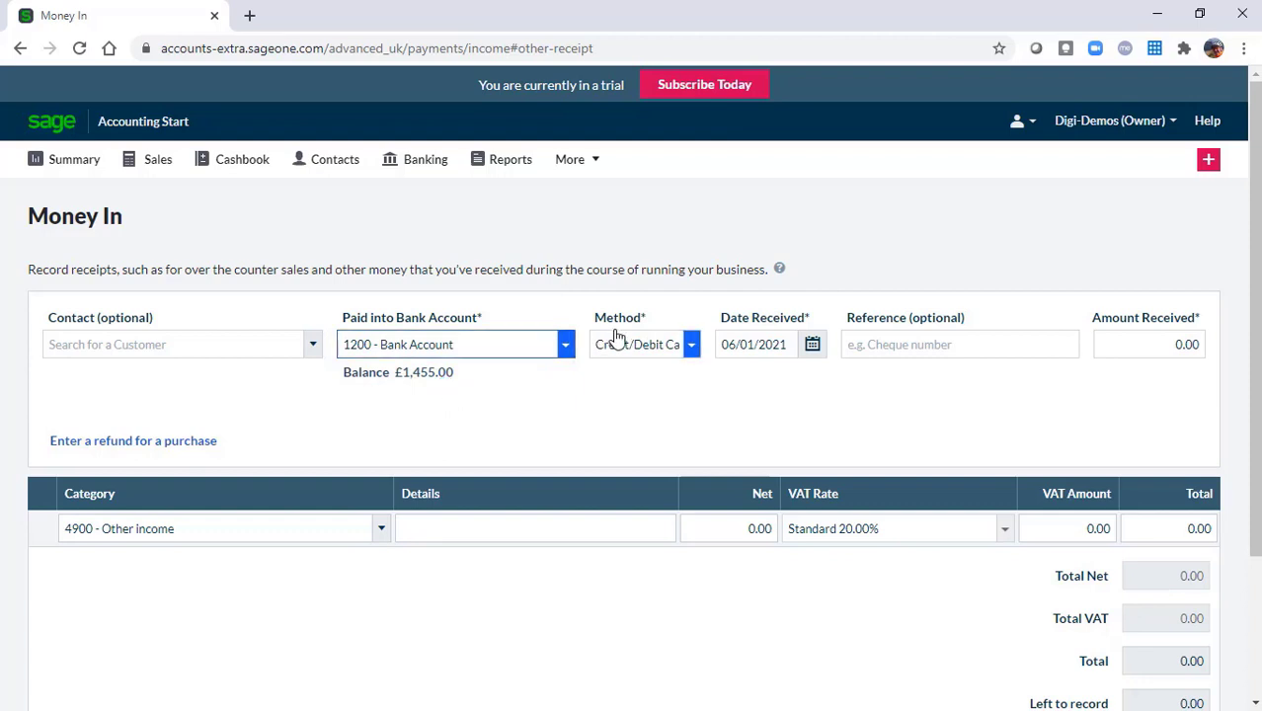
pyautogui.click(651, 347)
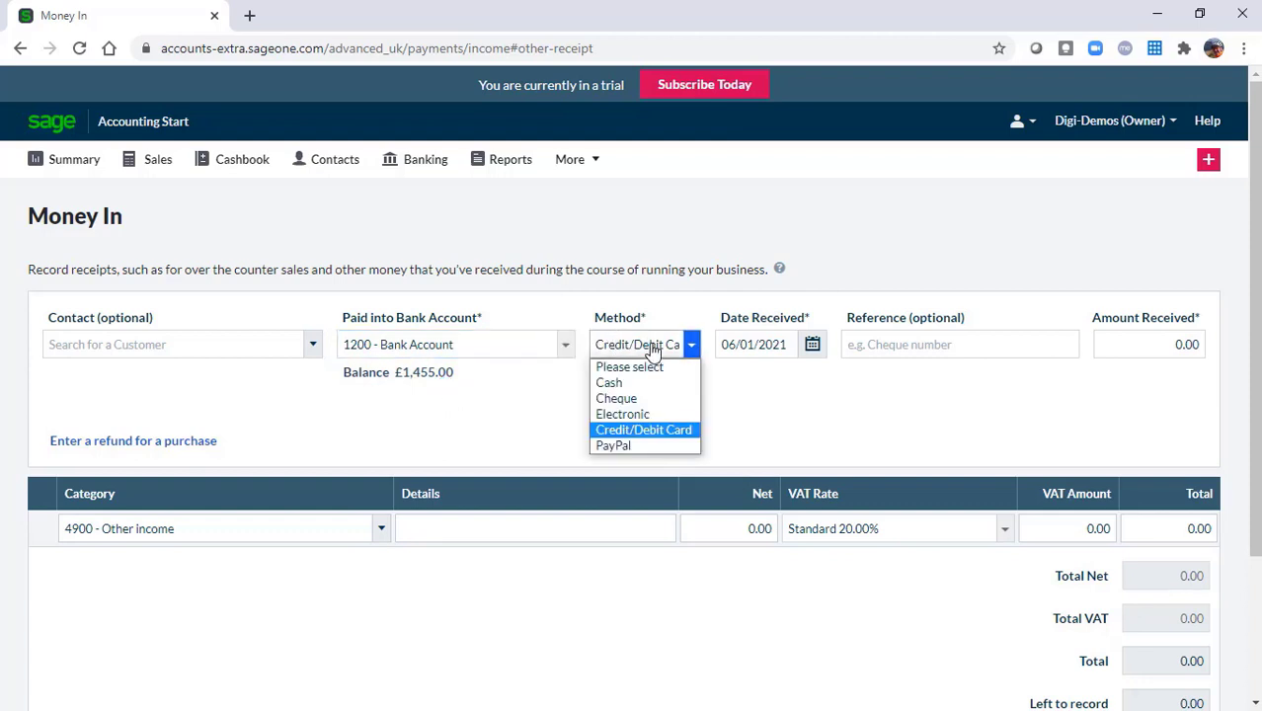
pyautogui.click(610, 383)
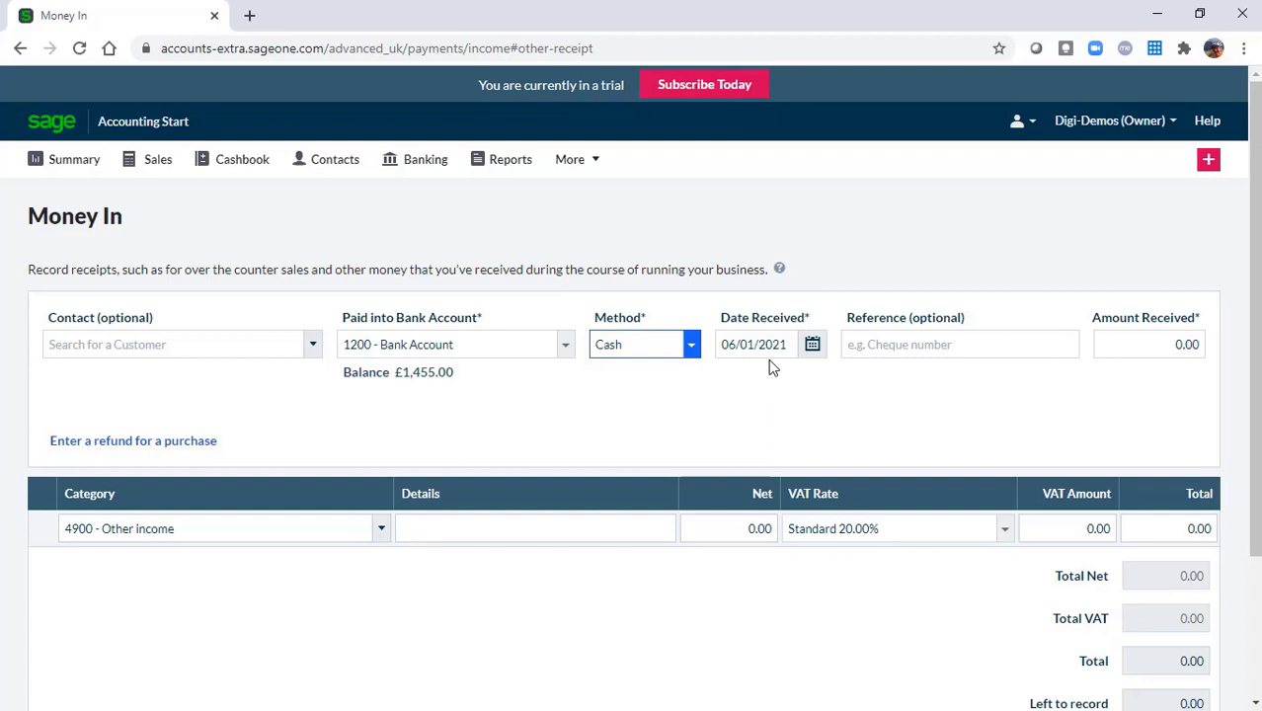
pyautogui.click(934, 344)
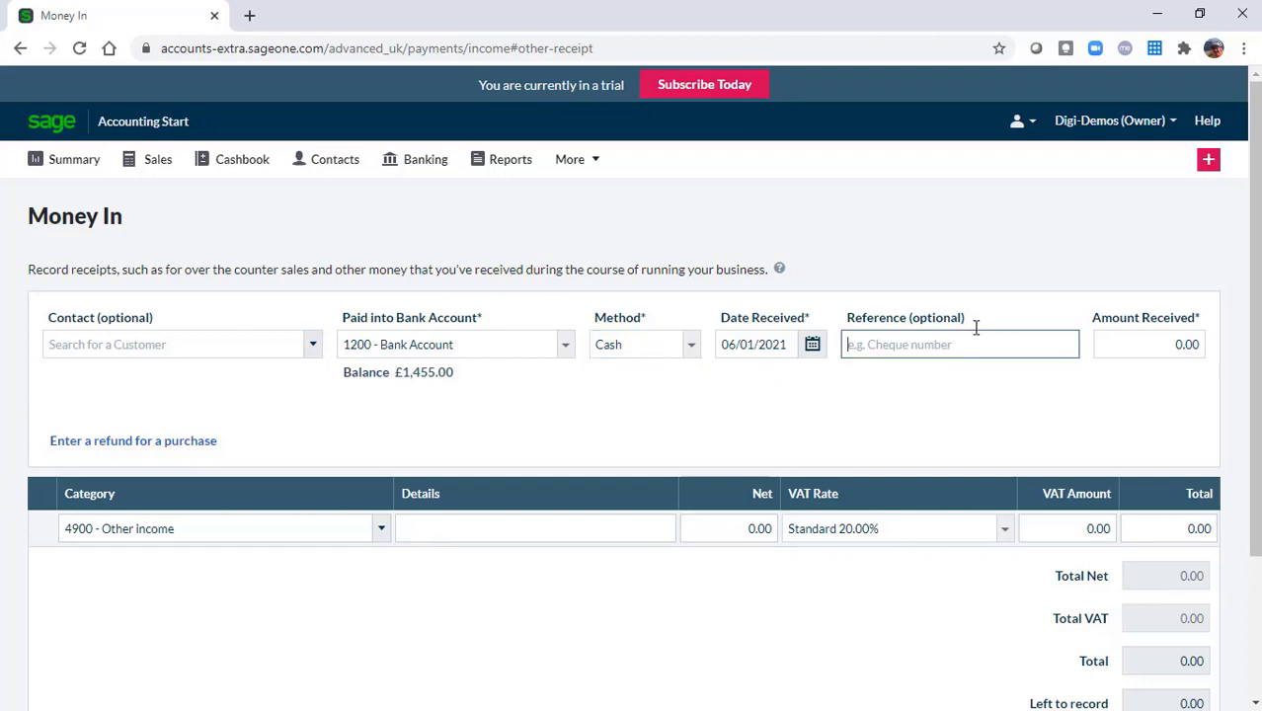
pyautogui.write('Sales')
pyautogui.press('Tab')
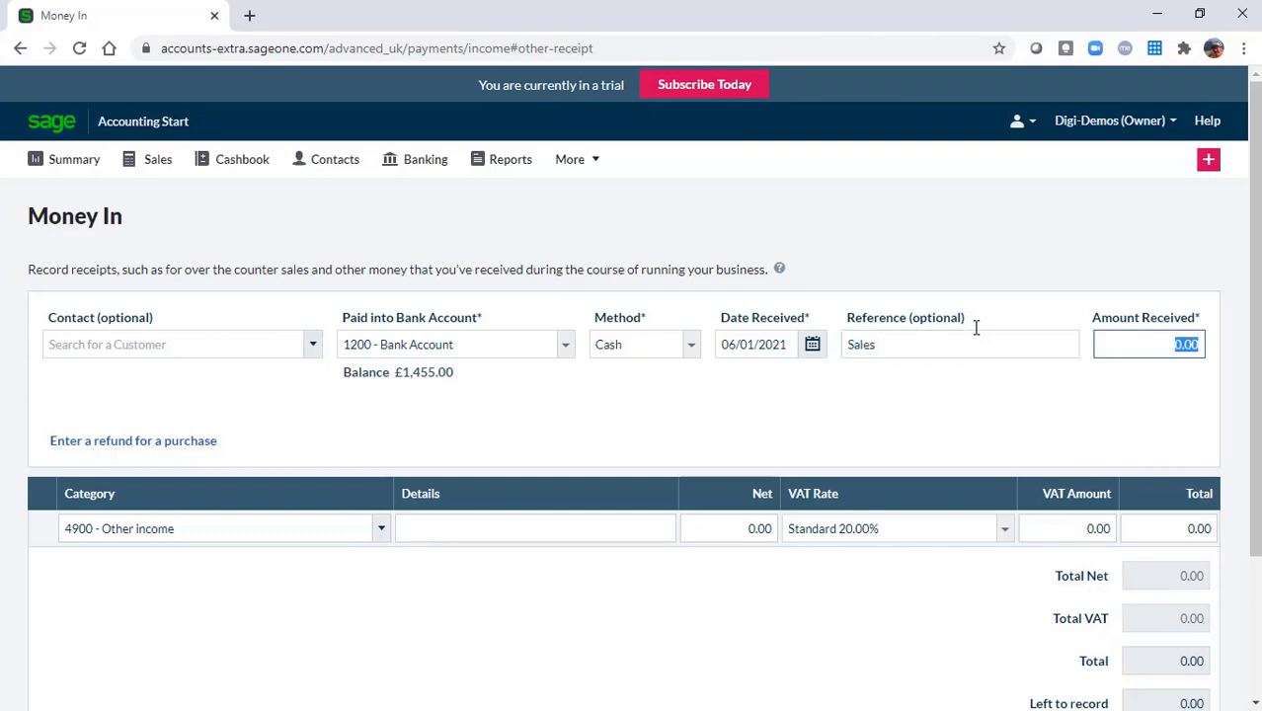
pyautogui.write('250')
pyautogui.press('Tab')
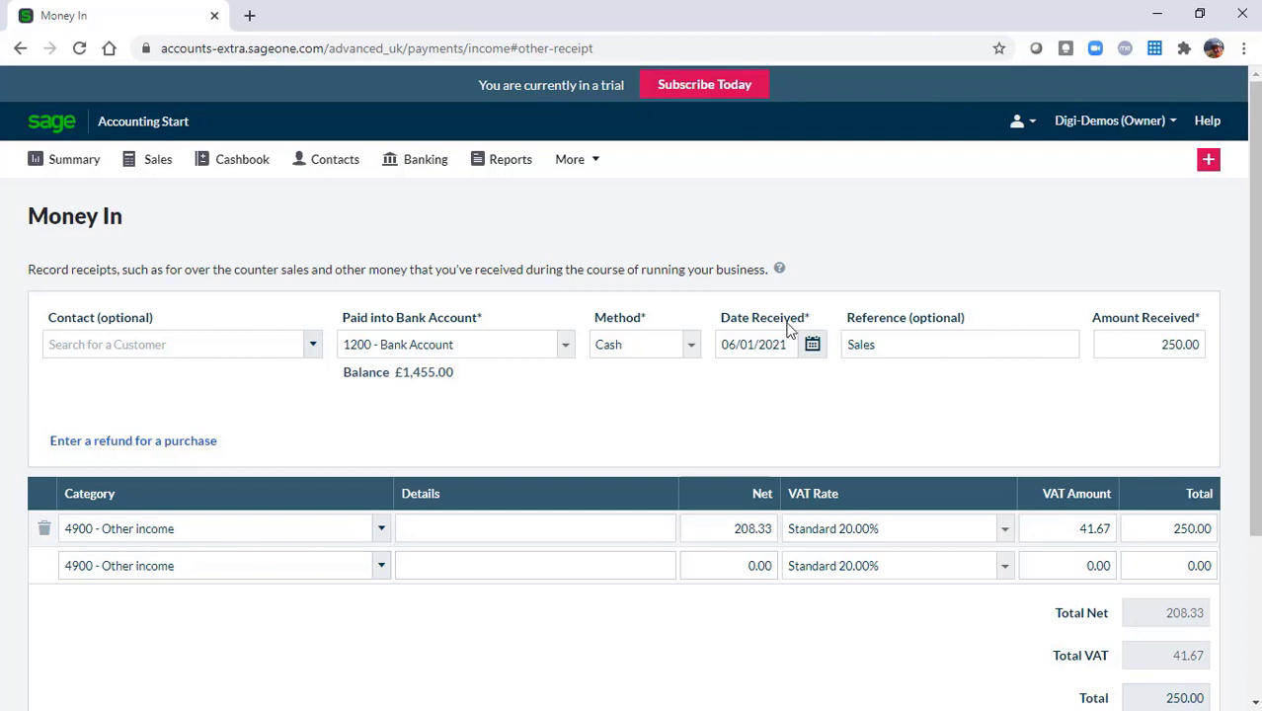
# Set line one's category to 4000 - Sales - Products and its details to 'Daily takings'
pyautogui.click(381, 530)
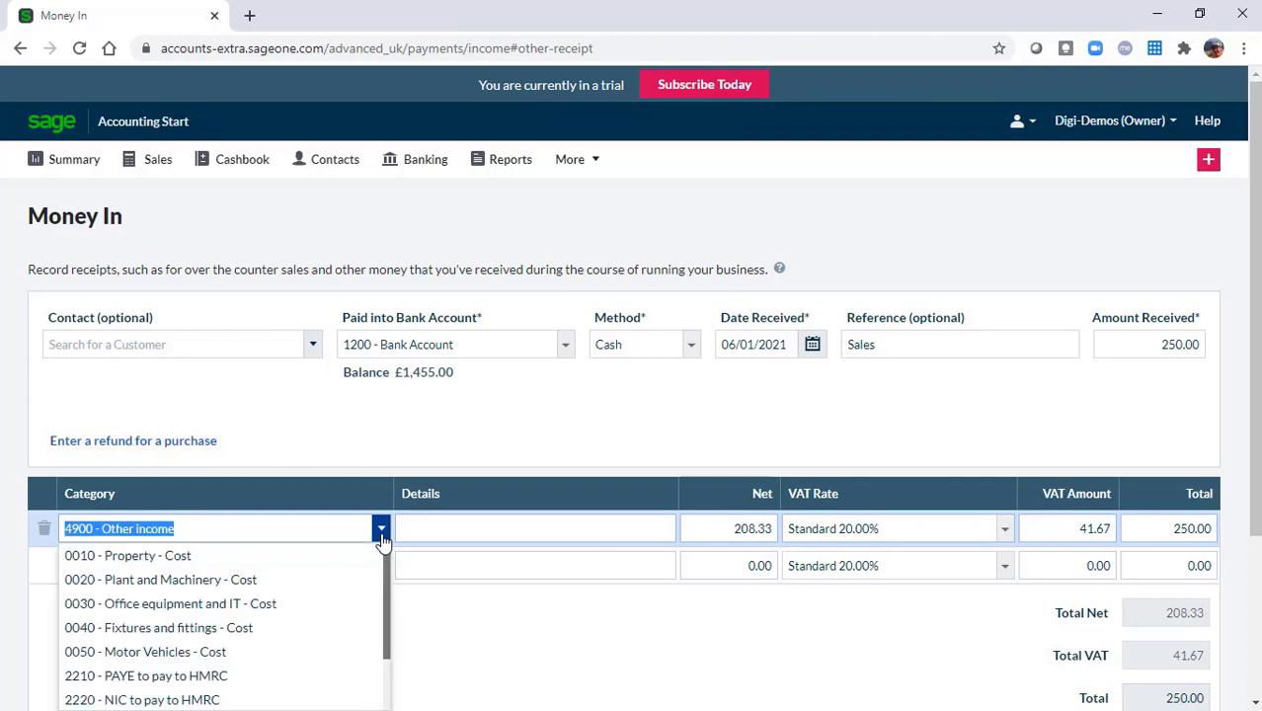
pyautogui.write('40')
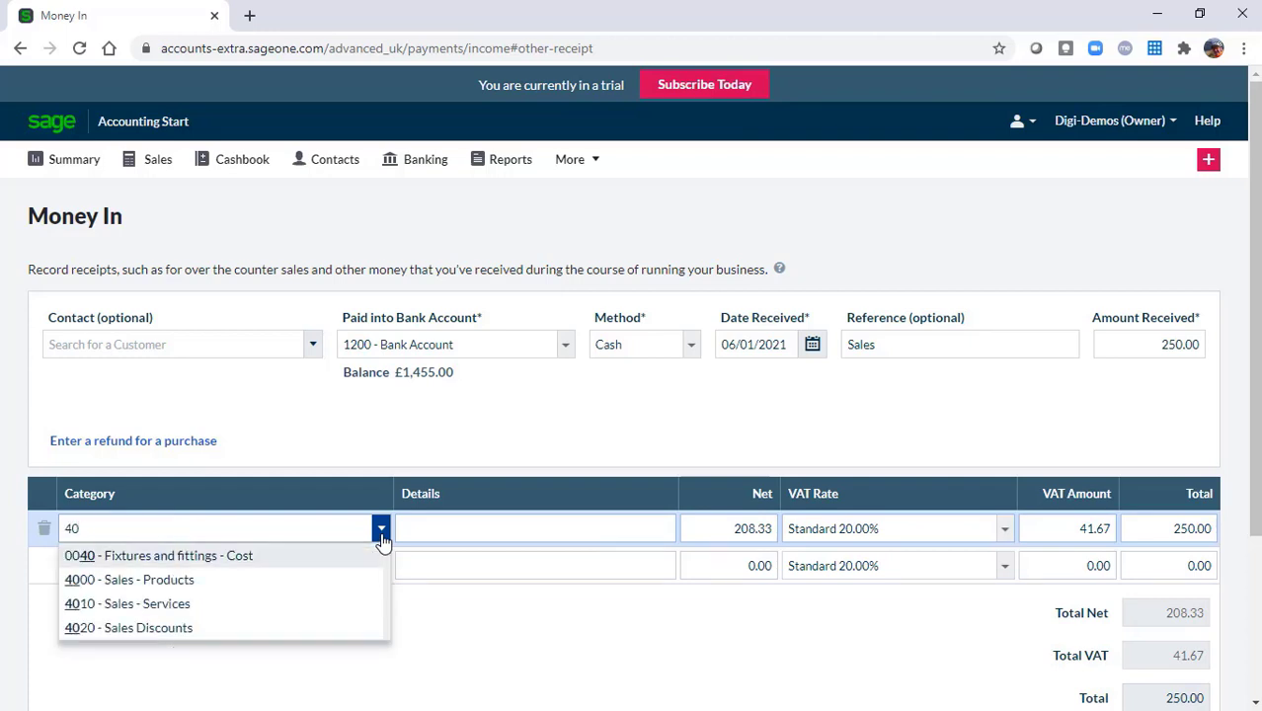
pyautogui.click(160, 581)
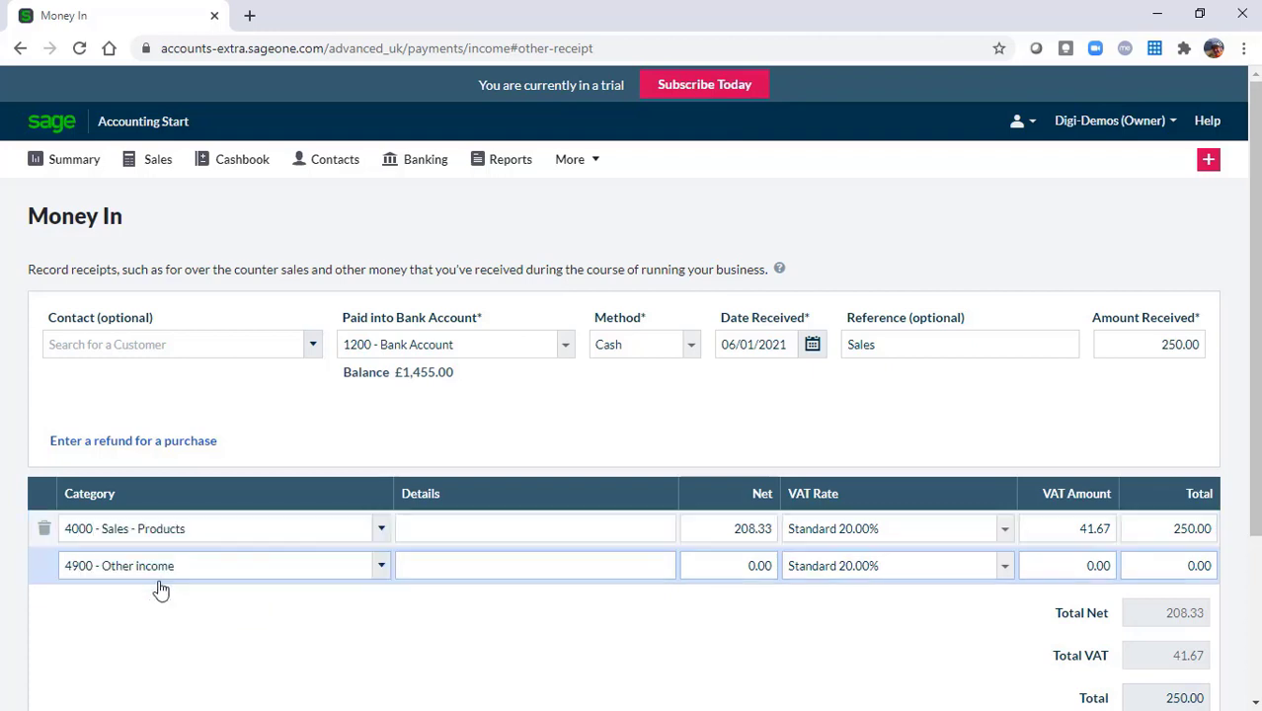
pyautogui.click(656, 531)
pyautogui.write('Daily takings')
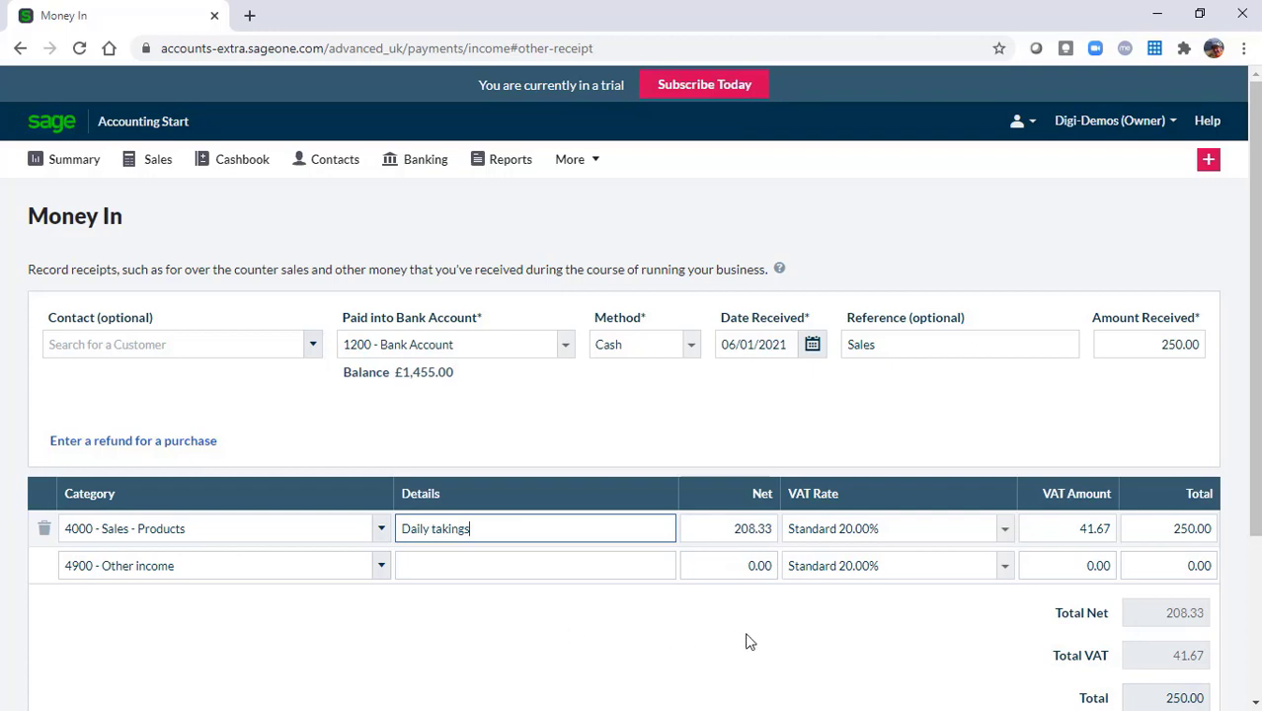
# Open the attachment file picker for the £250 receipt, then cancel without attaching anything
pyautogui.scroll(-1, 1253, 513)
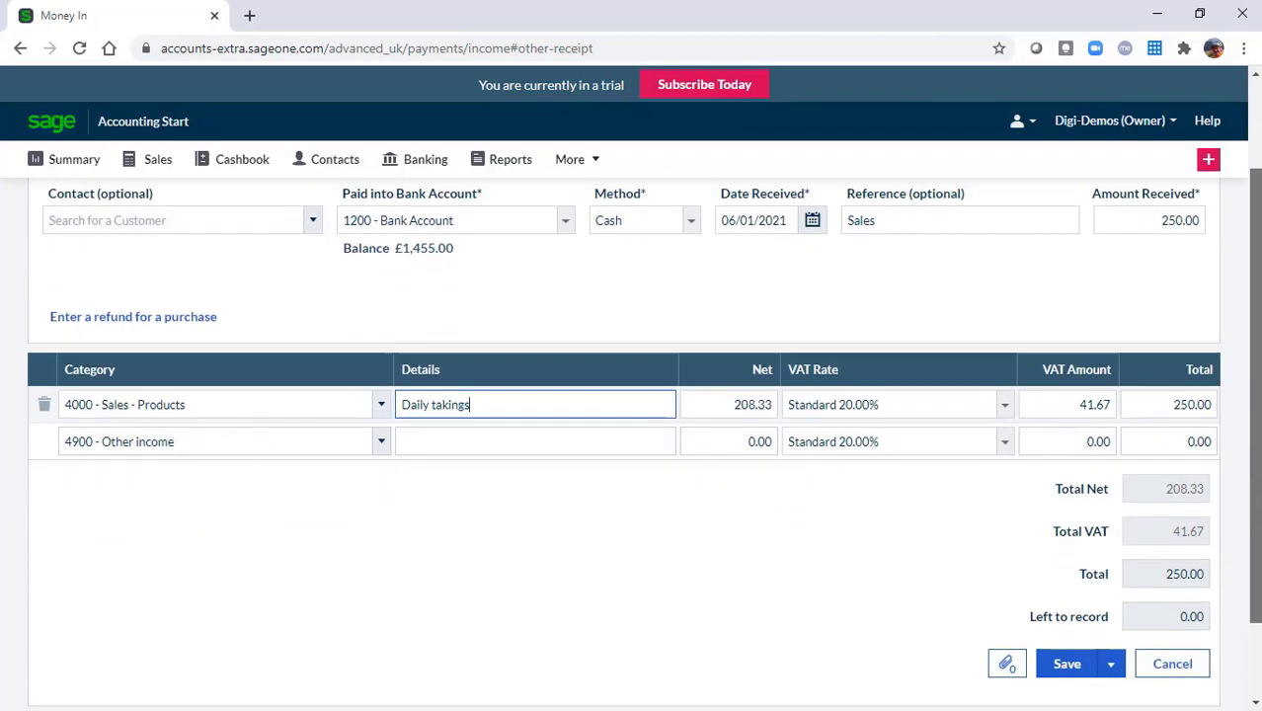
pyautogui.scroll(-1, 1201, 467)
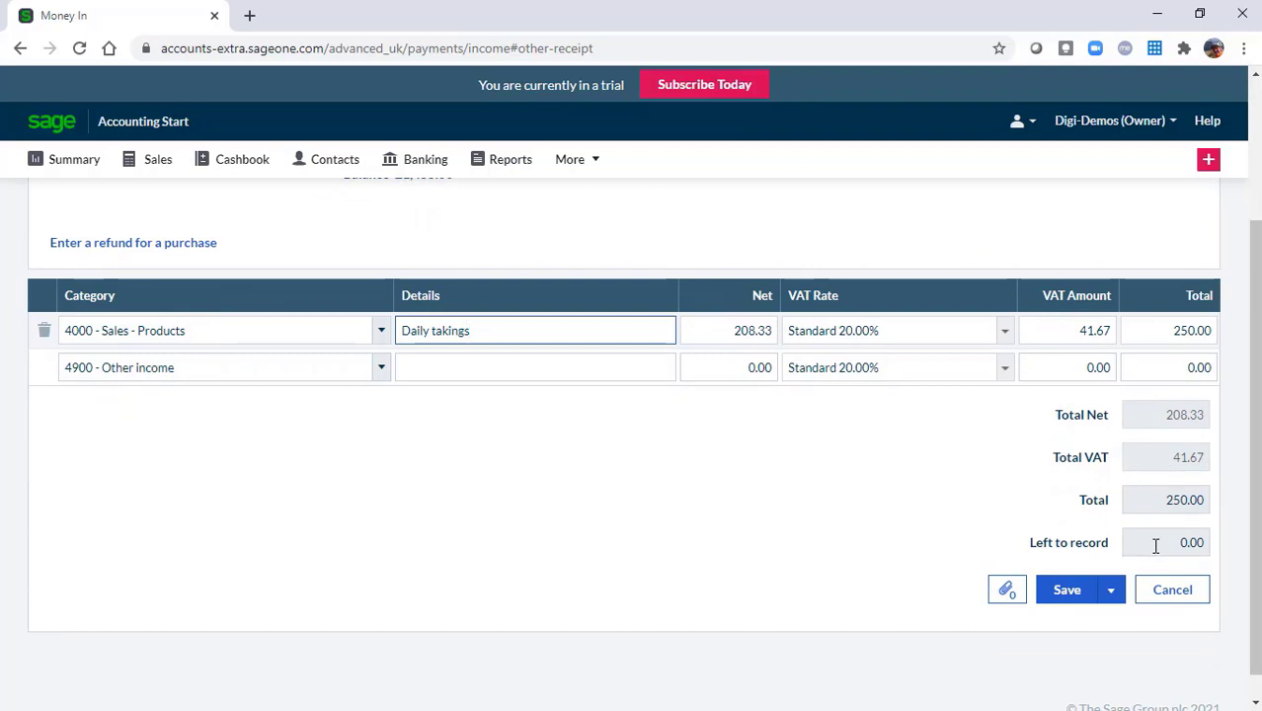
pyautogui.click(1005, 595)
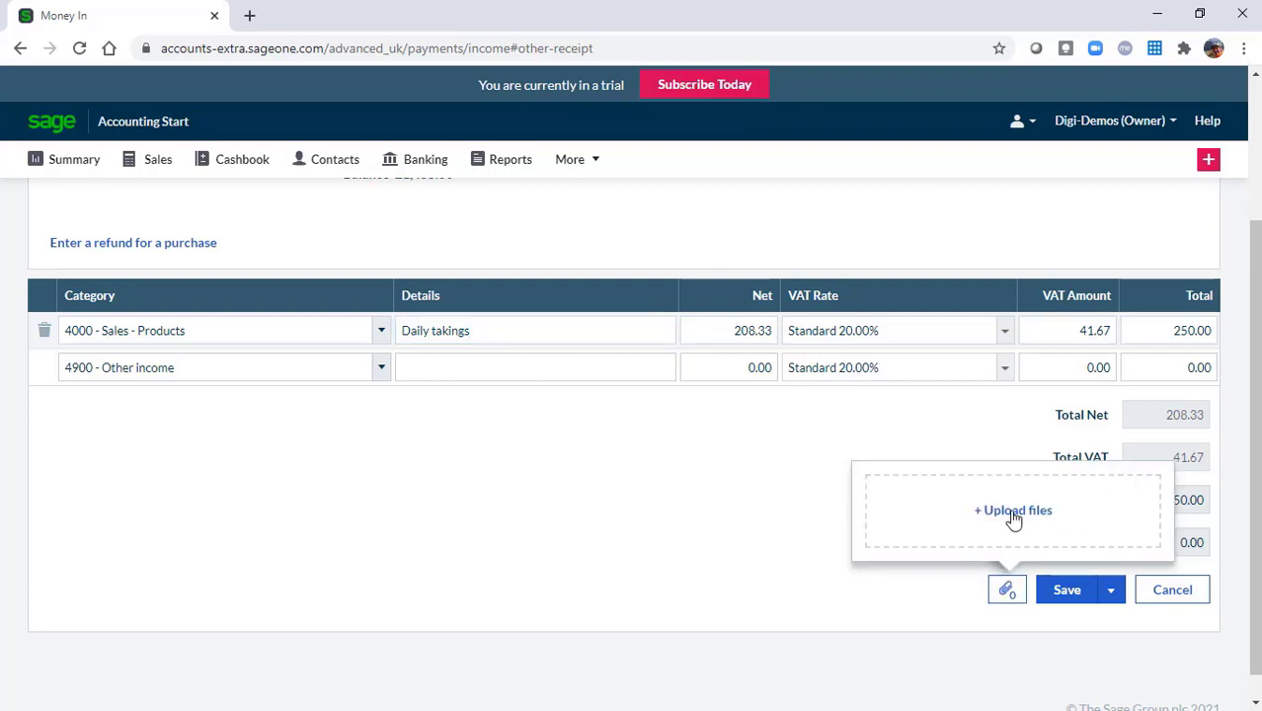
pyautogui.click(1013, 515)
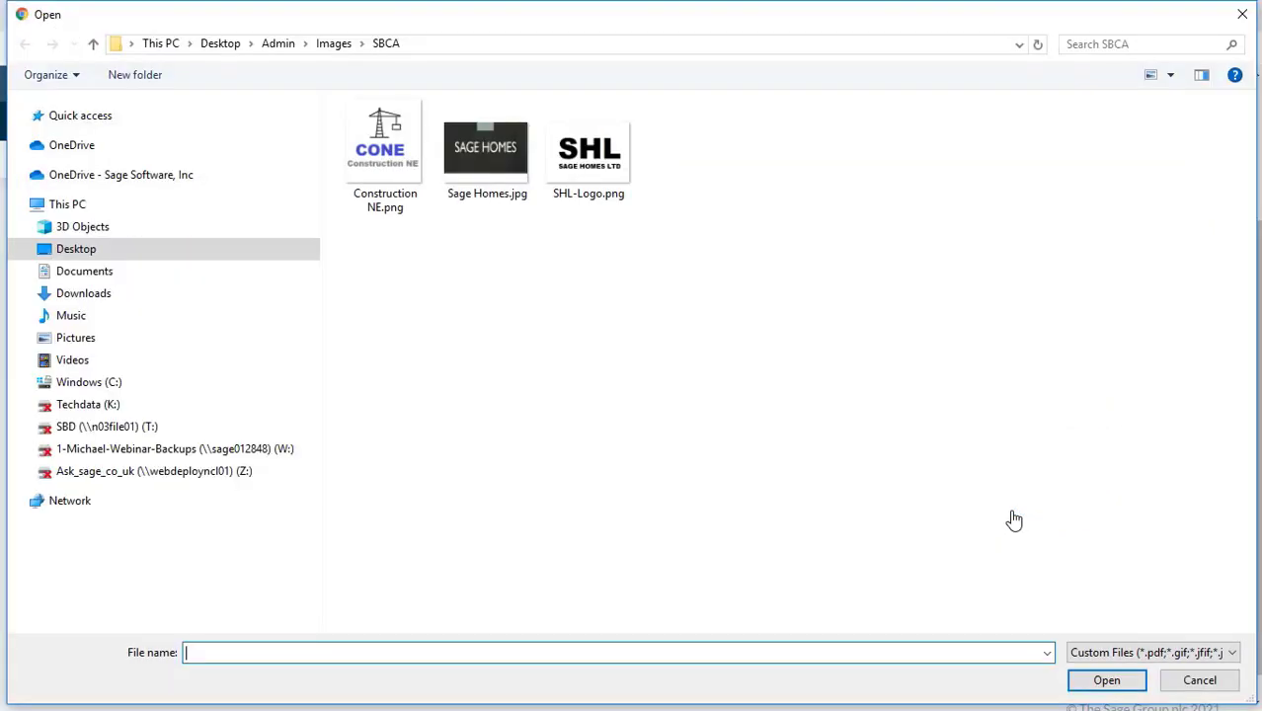
pyautogui.click(1199, 680)
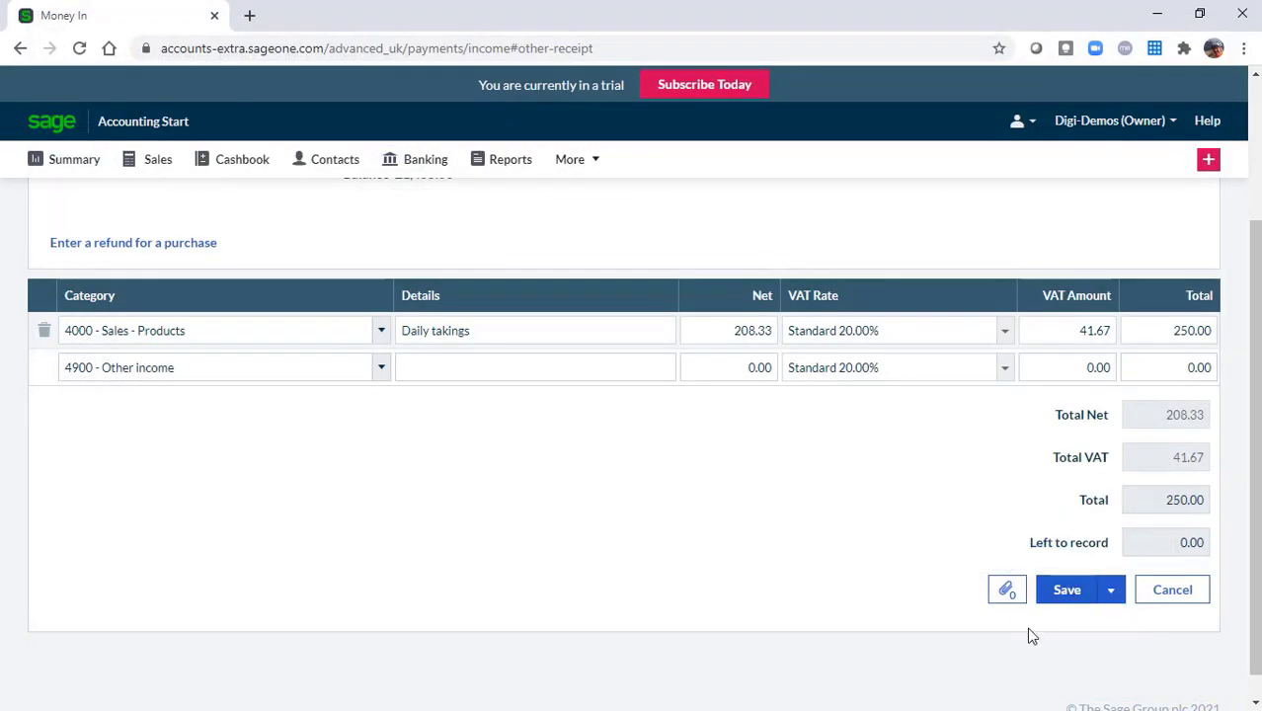
# Save the £250 receipt, then review the Sales receipt from the Cashbook and leave it unchanged
pyautogui.click(1068, 591)
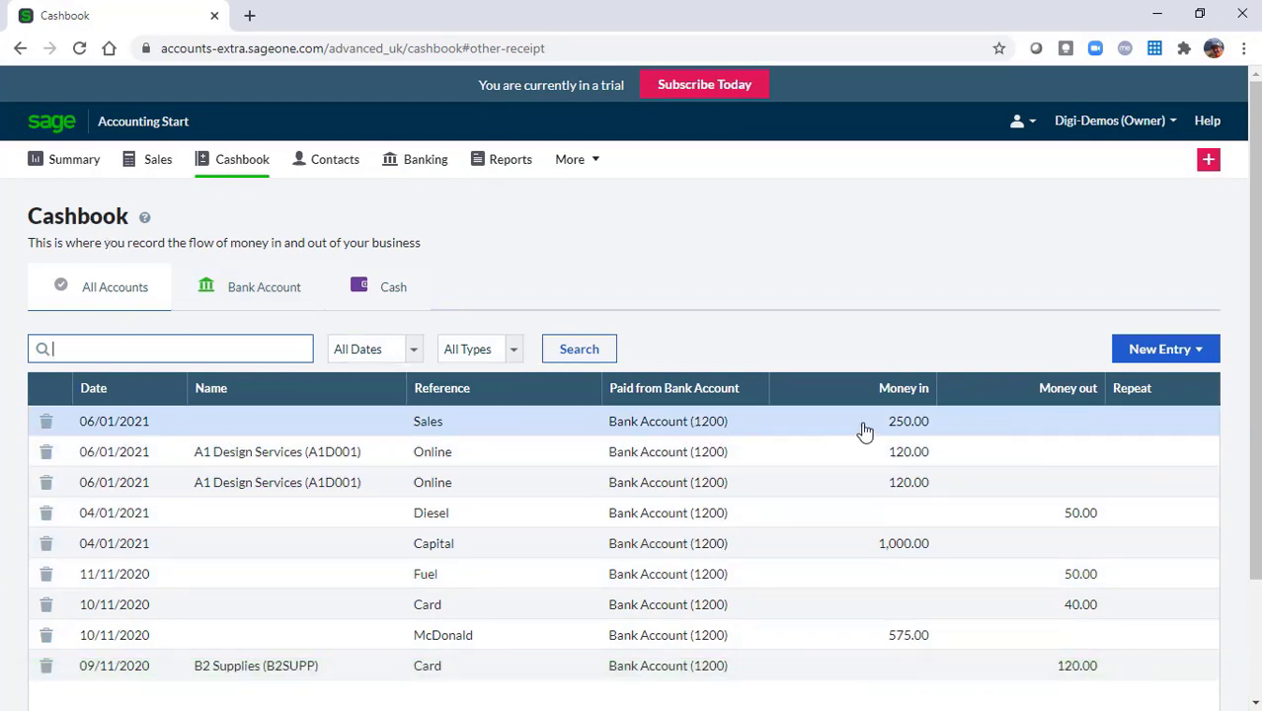
pyautogui.click(428, 426)
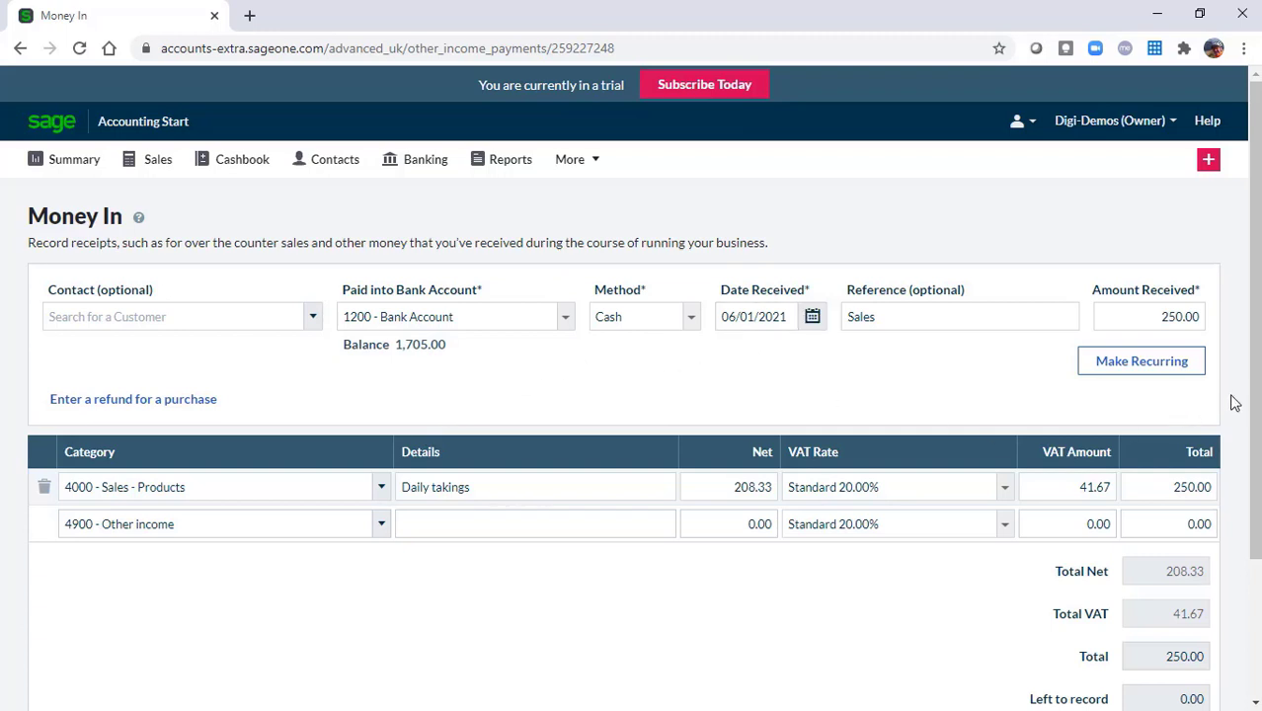
pyautogui.scroll(-2, 1249, 400)
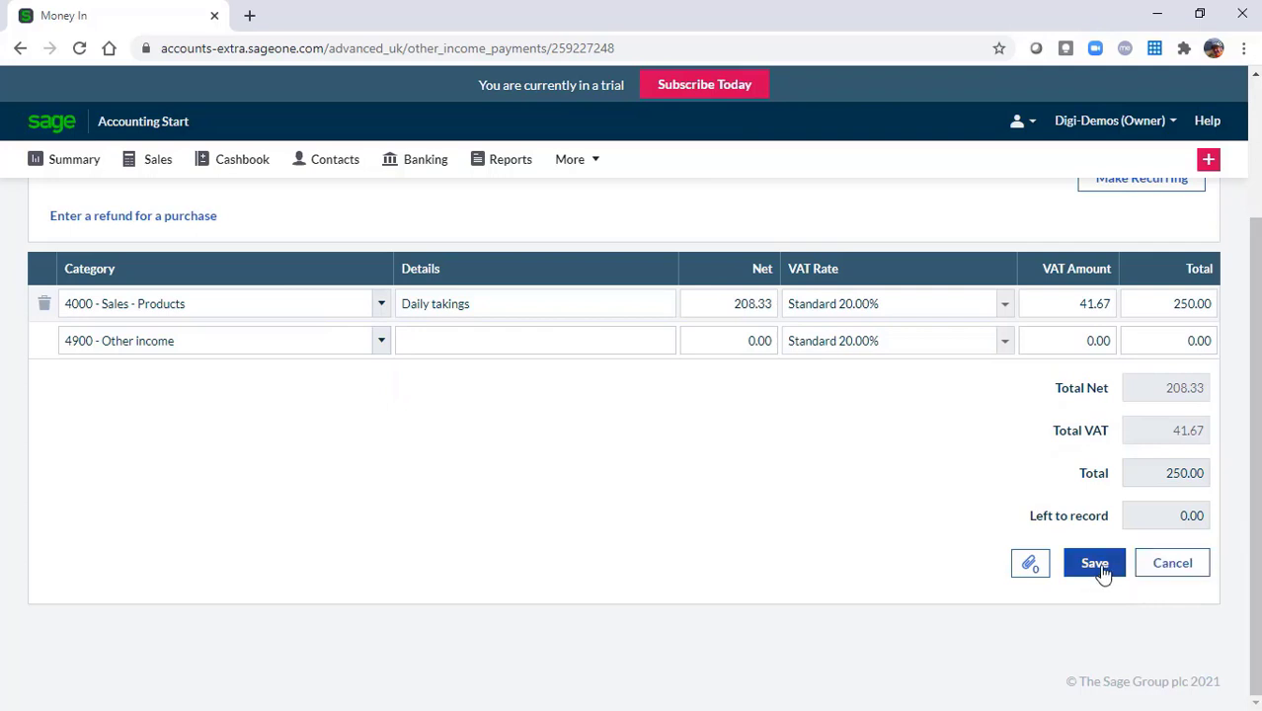
pyautogui.click(1175, 568)
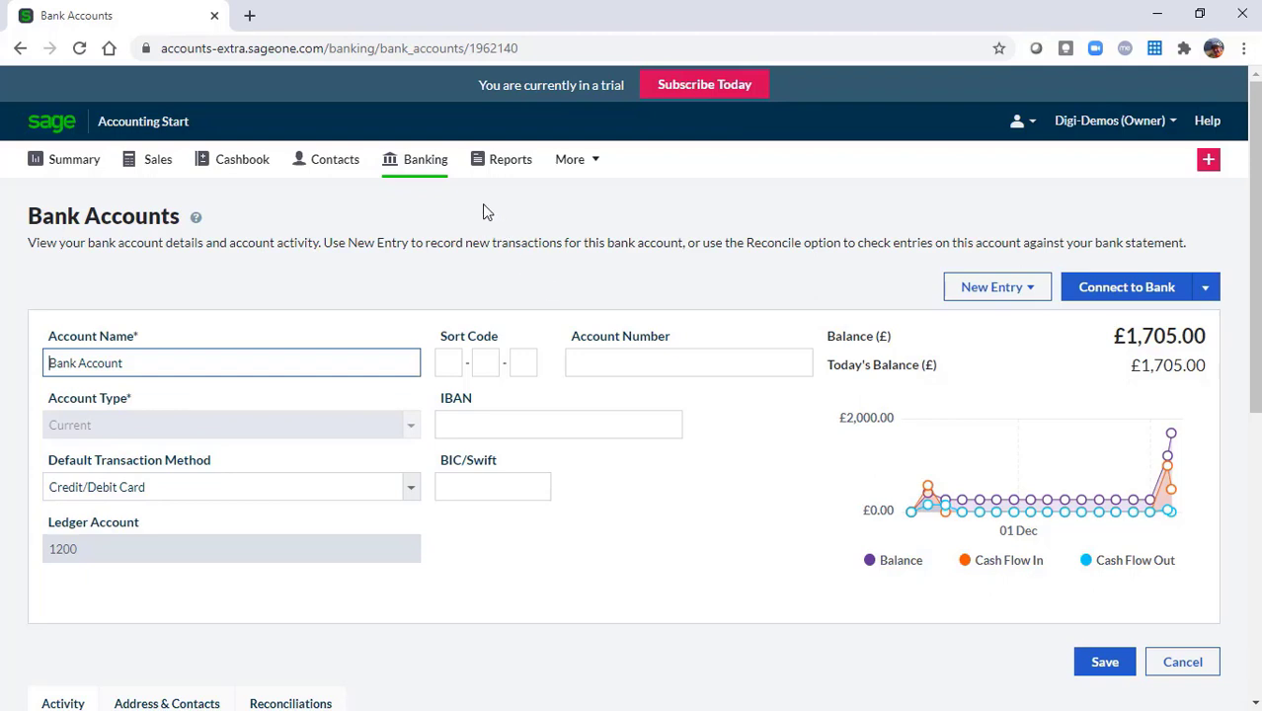
# Go from Banking back to the Summary dashboard and start a new Money Out payment
pyautogui.click(430, 169)
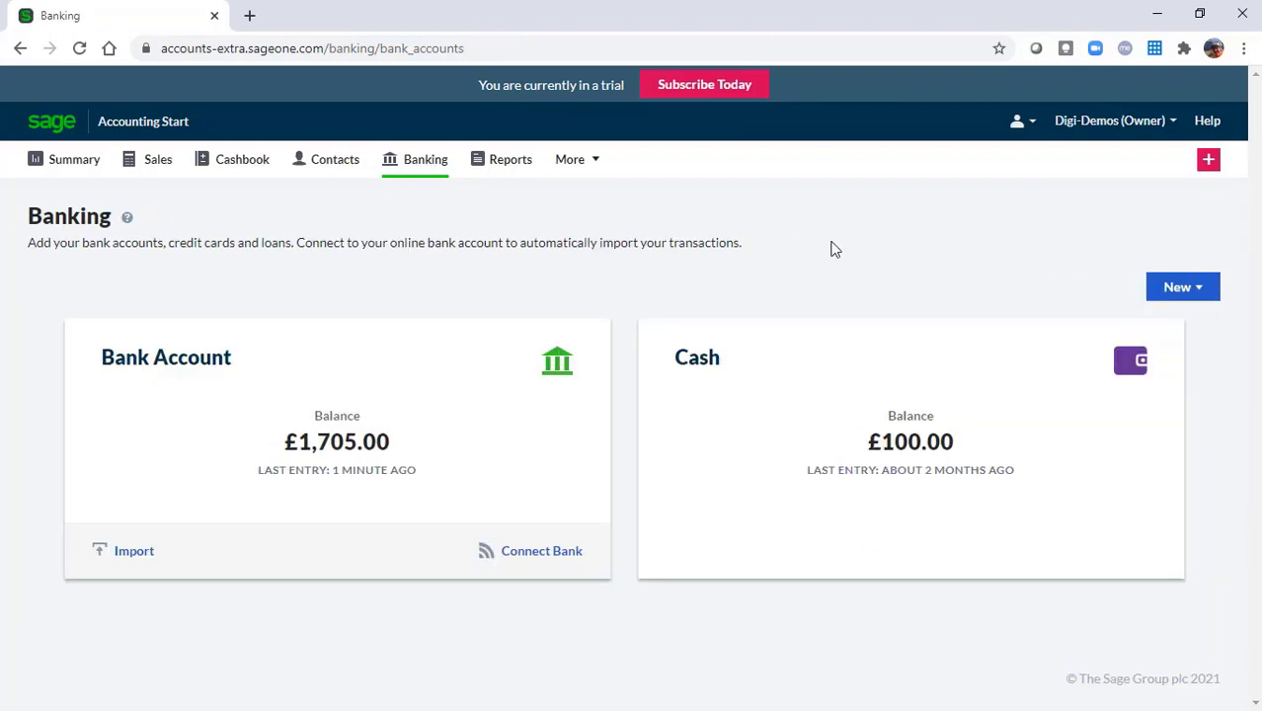
pyautogui.click(1170, 287)
pyautogui.click(65, 167)
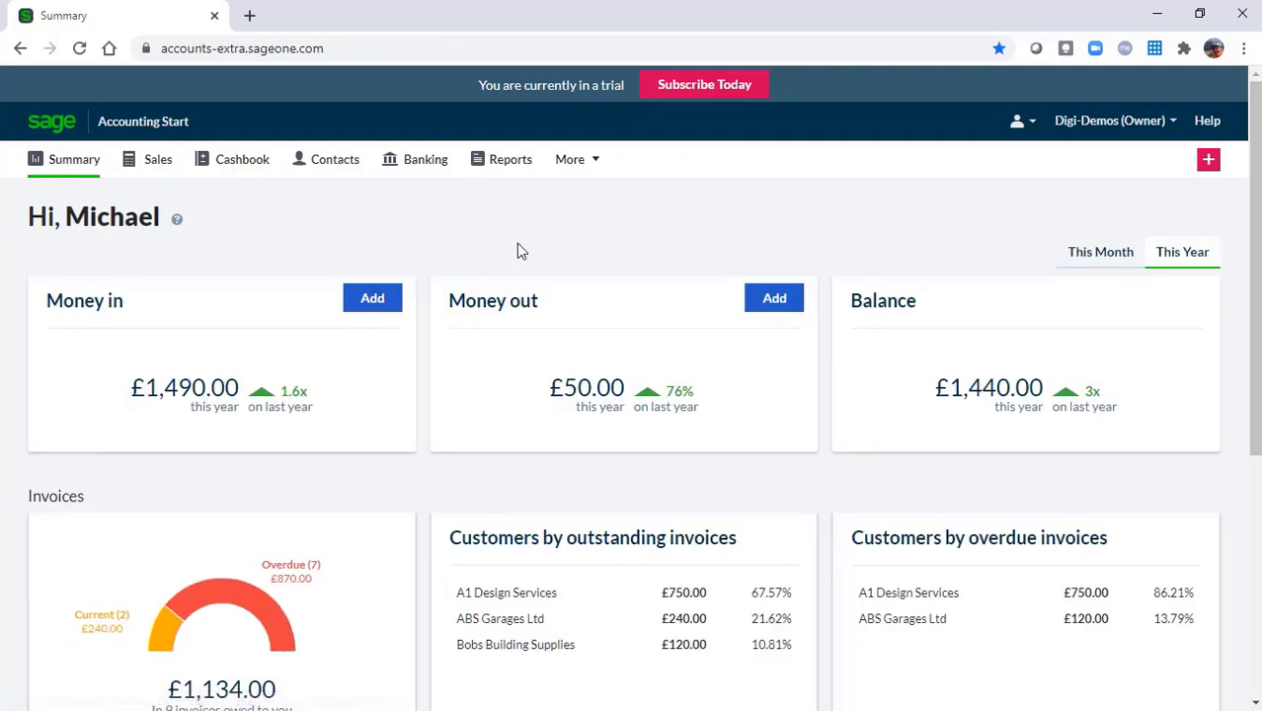
pyautogui.click(775, 301)
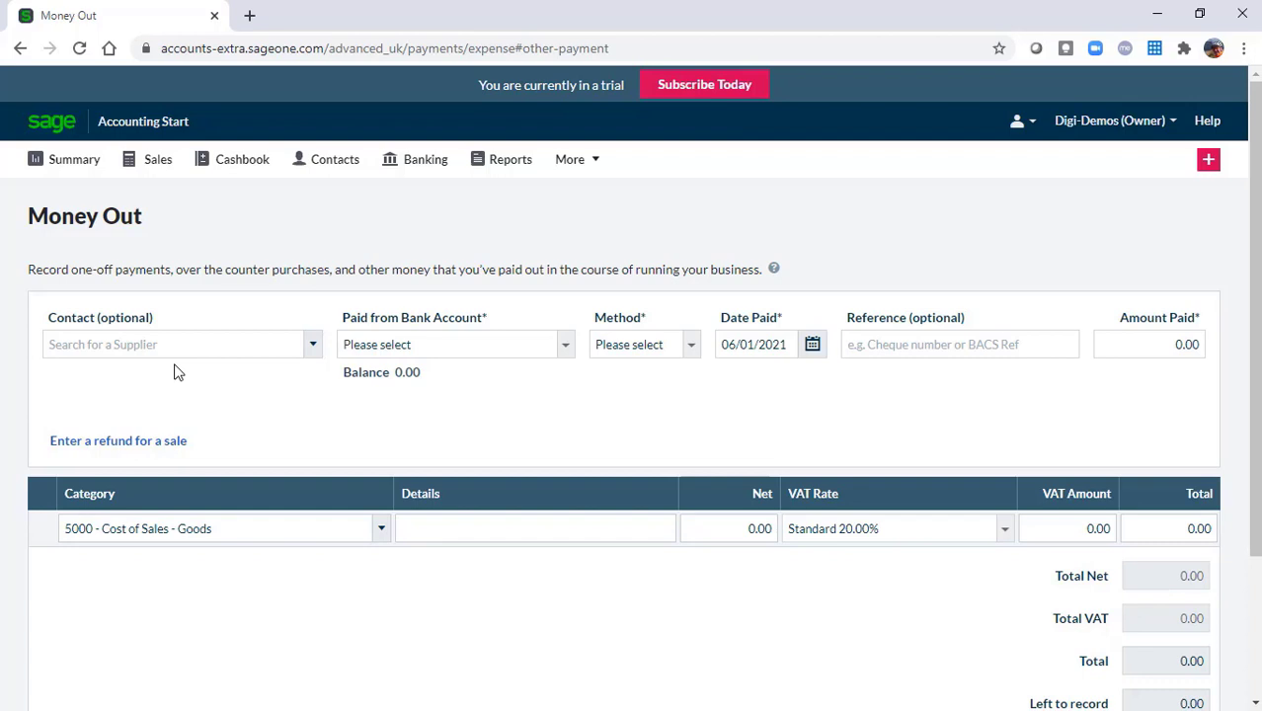
# Pay from 1200 - Bank Account using Credit/Debit Card as the method
pyautogui.click(567, 348)
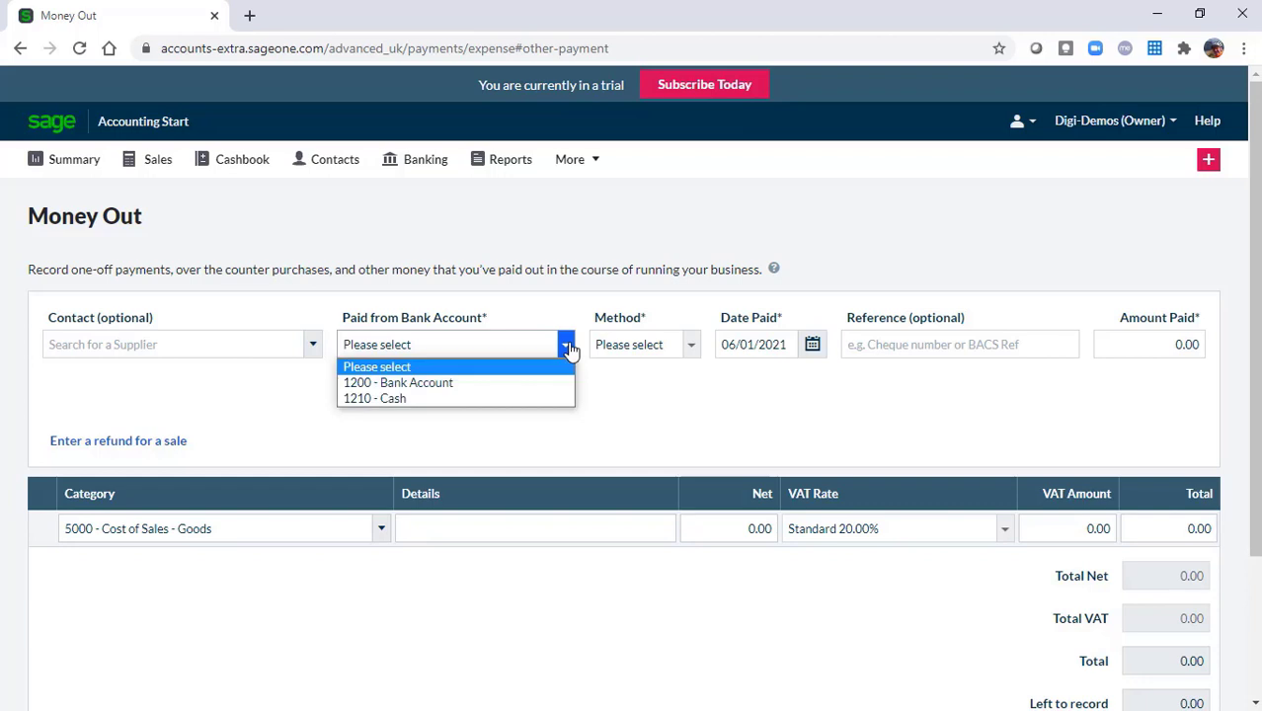
pyautogui.click(419, 390)
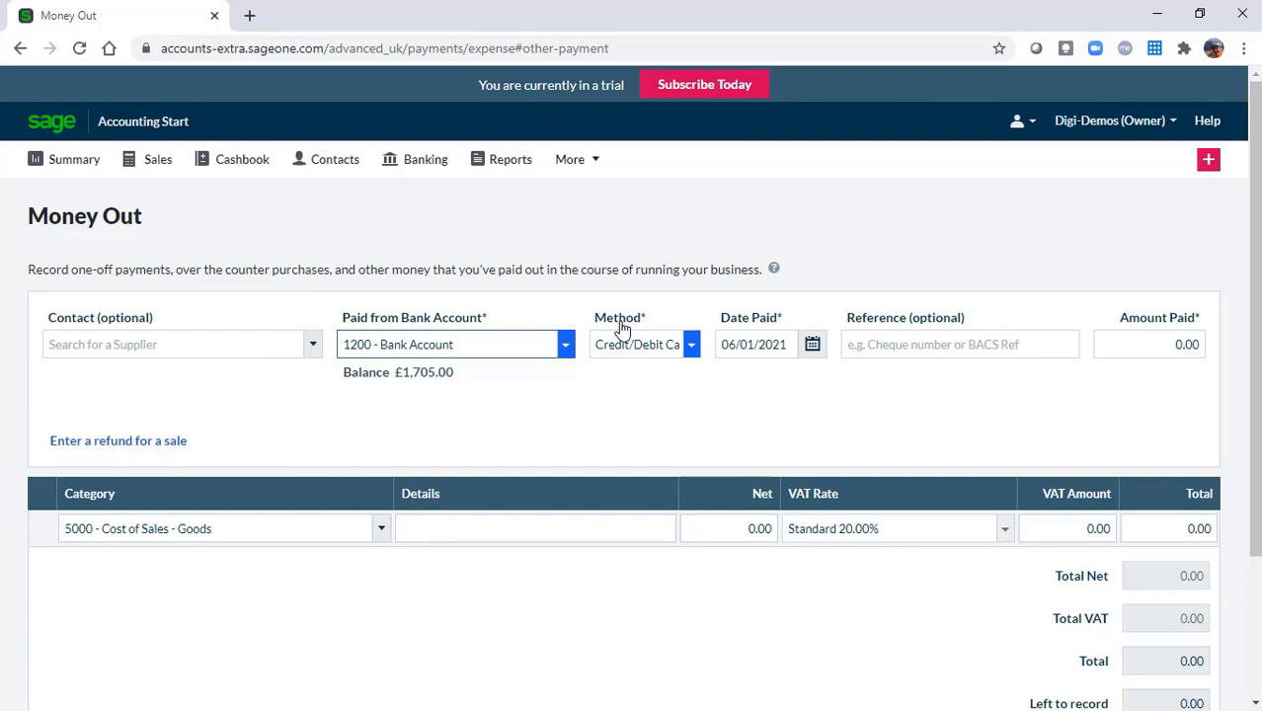
pyautogui.click(690, 345)
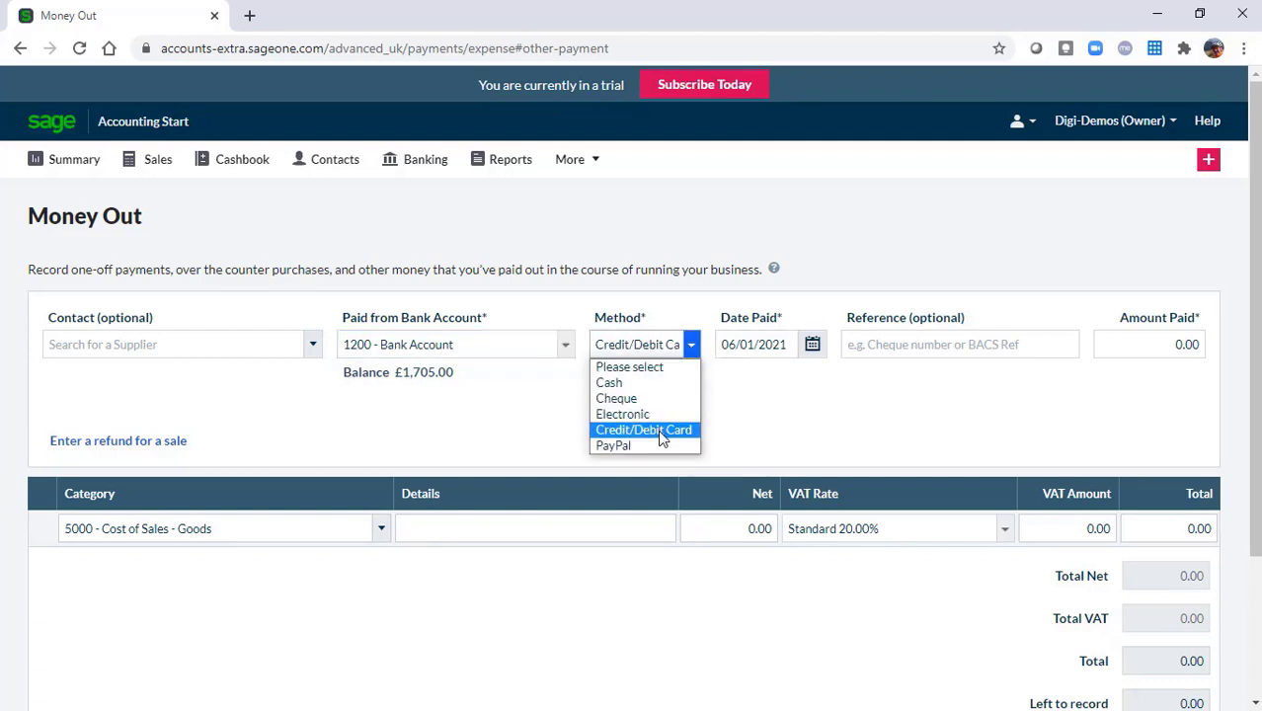
pyautogui.click(661, 430)
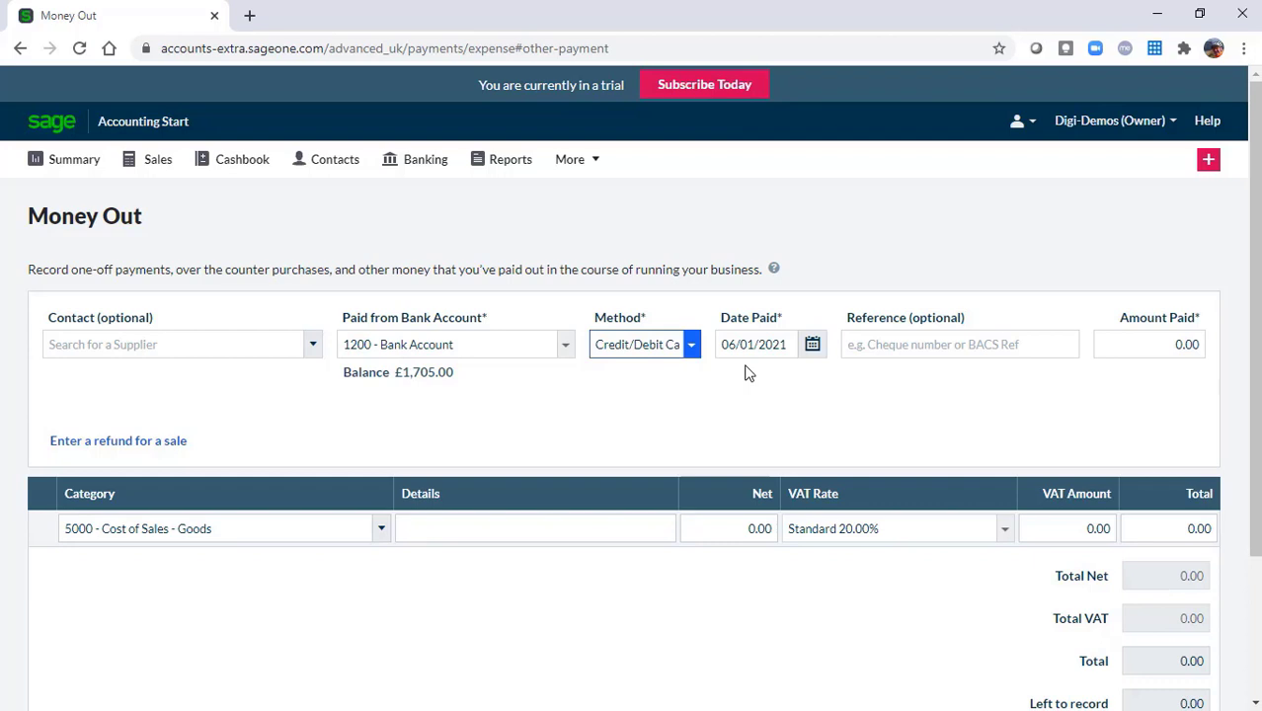
# Enter Petrol as the payment reference and 50 as the amount paid
pyautogui.click(941, 345)
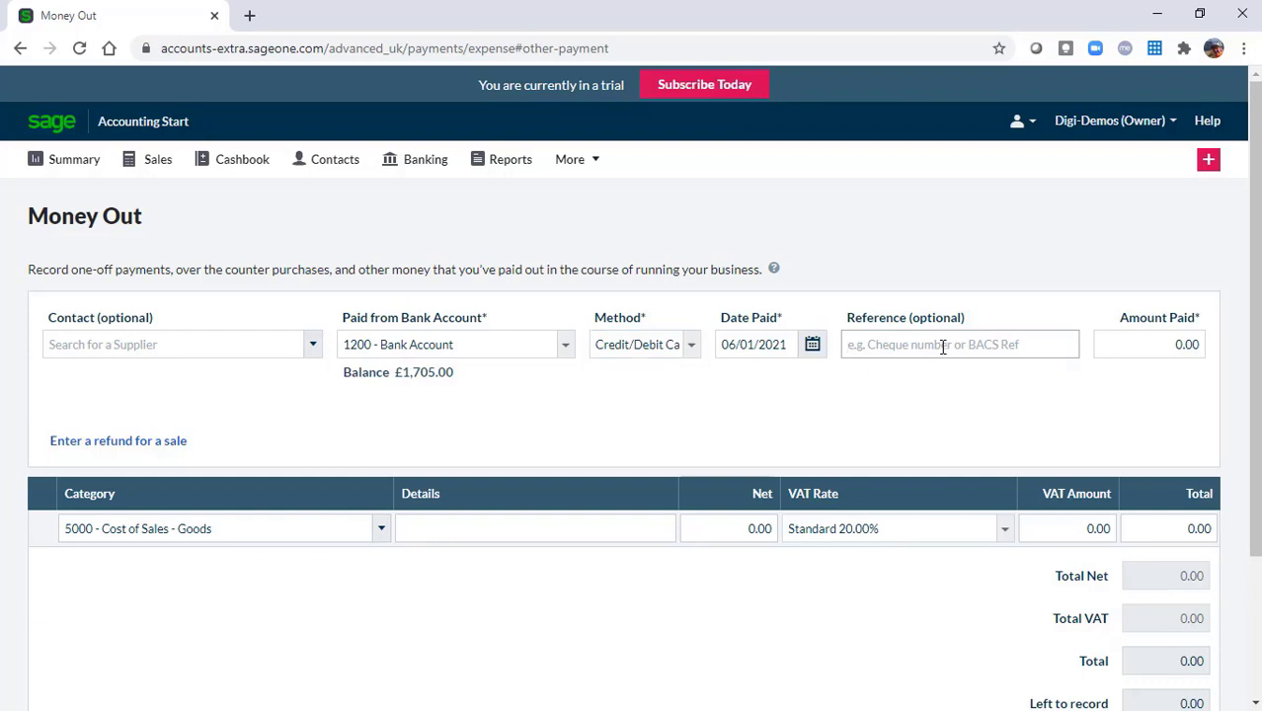
pyautogui.write('Petrol')
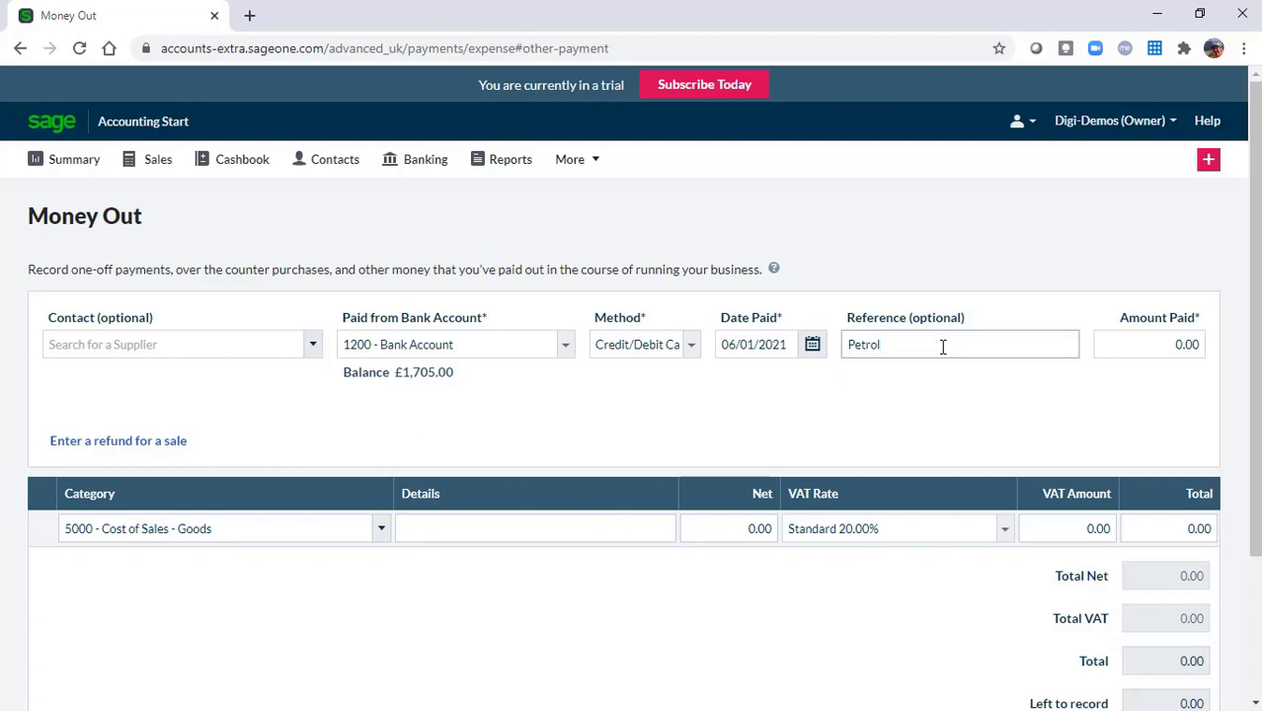
pyautogui.press('BackSpace')
pyautogui.press('BackSpace')
pyautogui.press('BackSpace')
pyautogui.press('BackSpace')
pyautogui.press('BackSpace')
pyautogui.press('BackSpace')
pyautogui.write('202101-00050')
pyautogui.press('BackSpace')
pyautogui.press('BackSpace')
pyautogui.press('BackSpace')
pyautogui.press('BackSpace')
pyautogui.press('BackSpace')
pyautogui.press('BackSpace')
pyautogui.press('BackSpace')
pyautogui.press('BackSpace')
pyautogui.press('BackSpace')
pyautogui.press('BackSpace')
pyautogui.press('BackSpace')
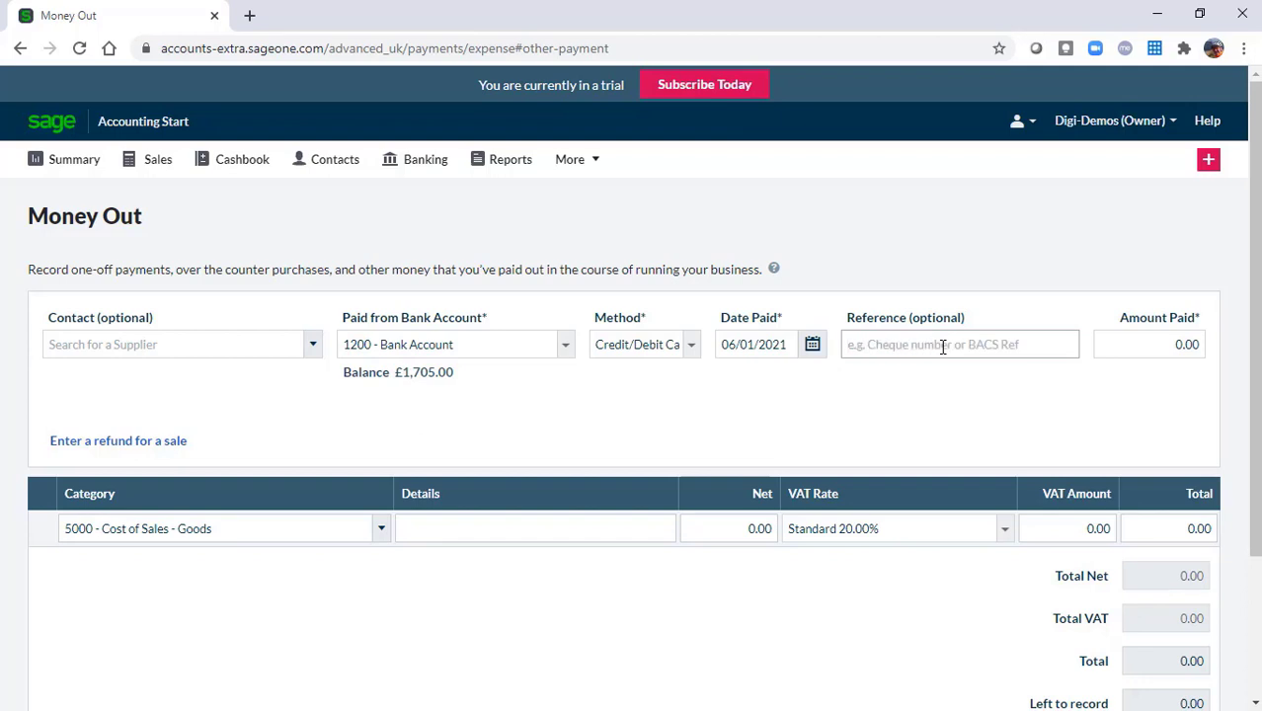
pyautogui.write('Petrol')
pyautogui.press('Tab')
pyautogui.write('50')
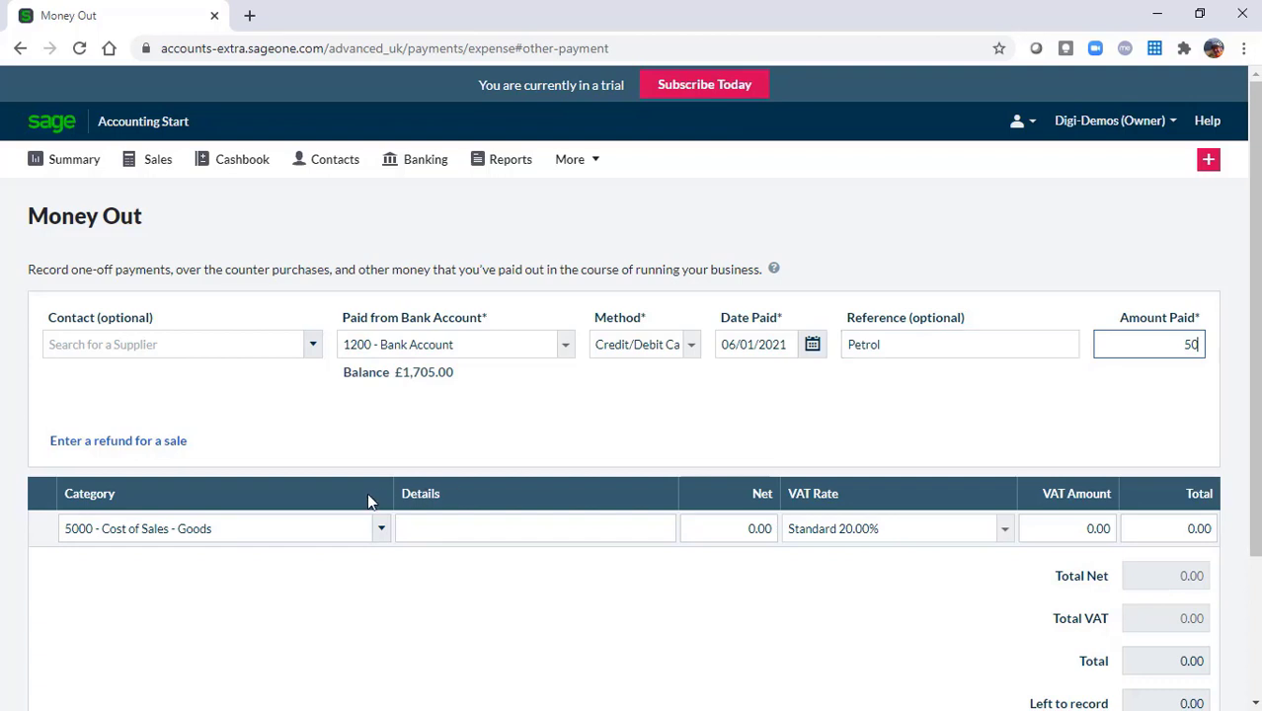
# Categorise the line as 7300 - Vehicle Fuel with details Petrol, and save the £50 payment
pyautogui.click(256, 529)
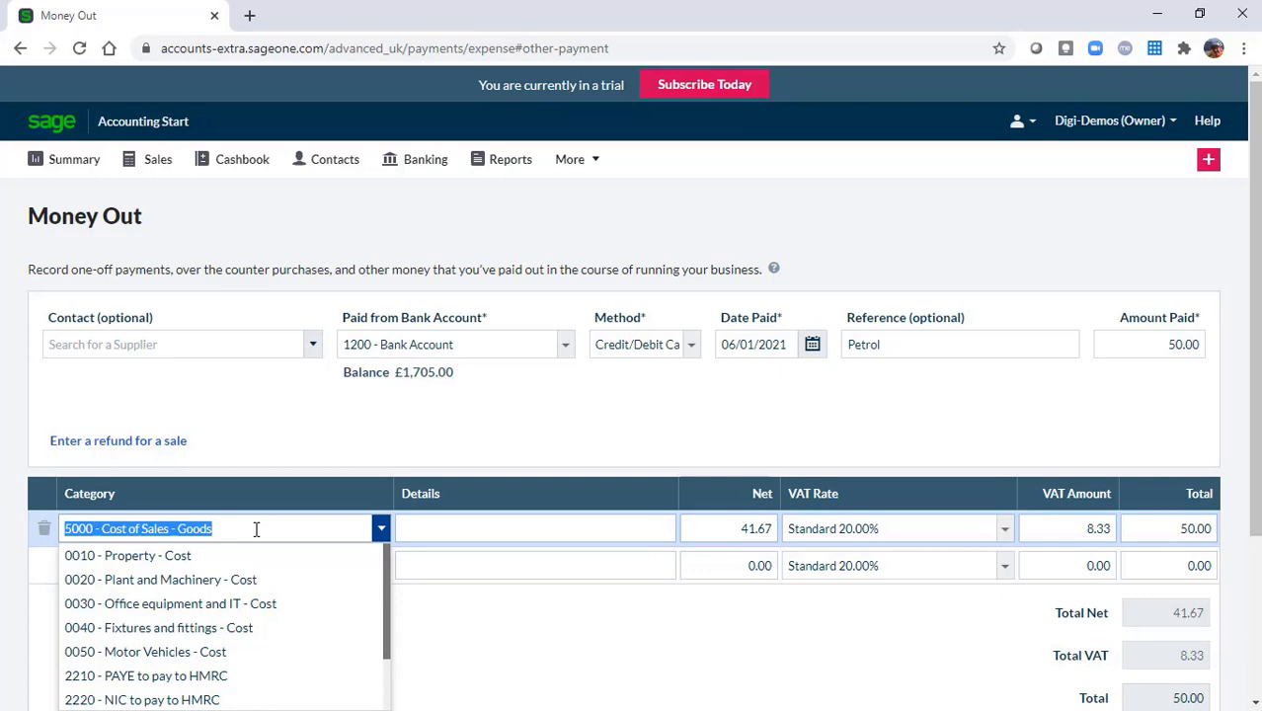
pyautogui.write('fuel')
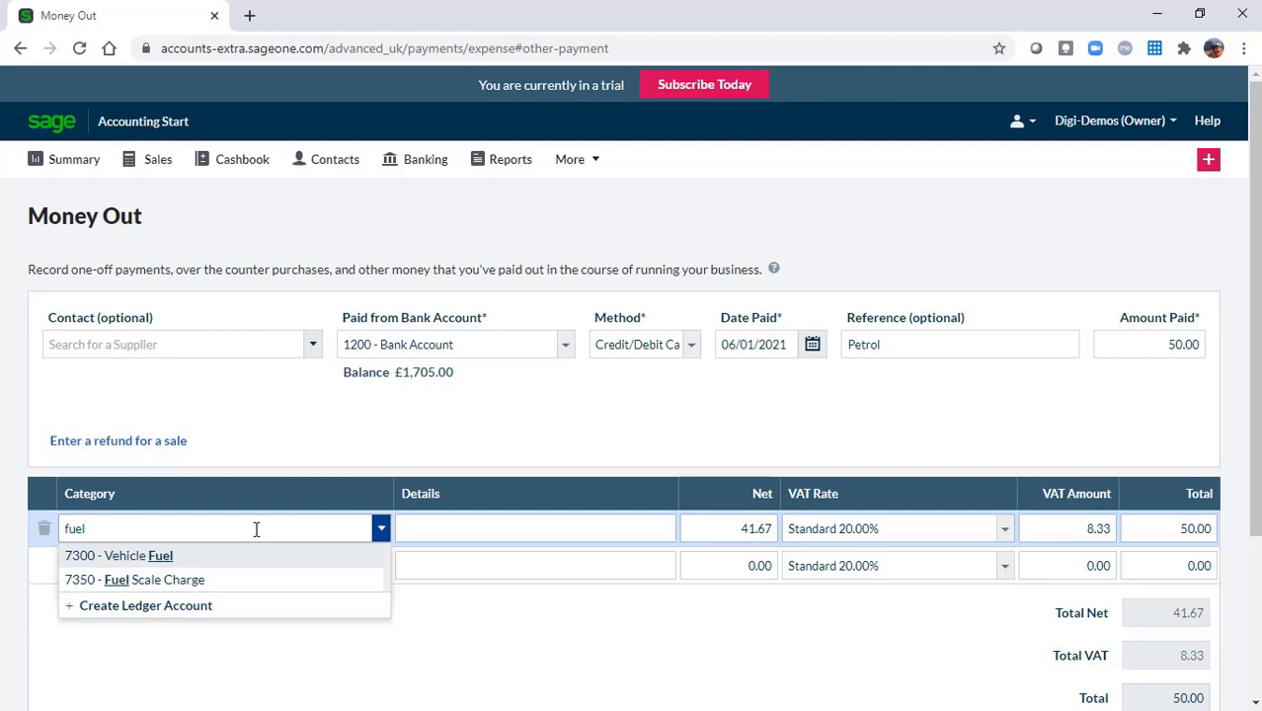
pyautogui.click(158, 558)
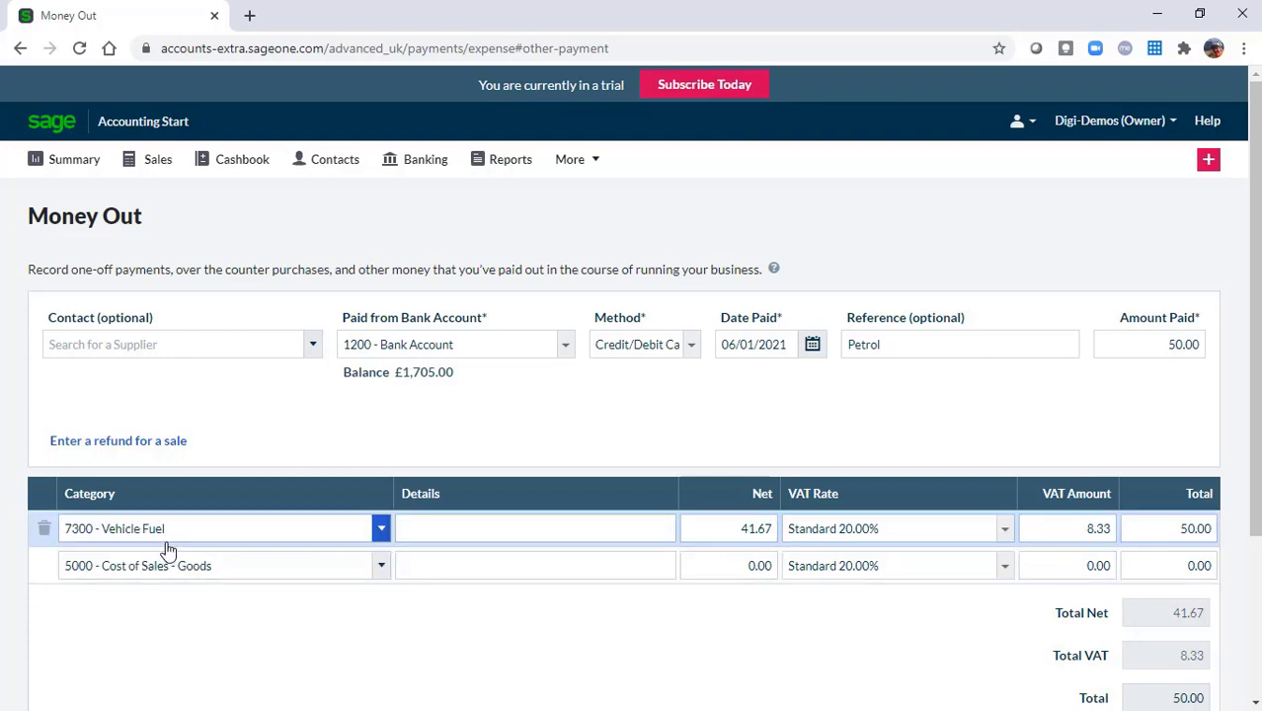
pyautogui.click(644, 522)
pyautogui.write('Petrol')
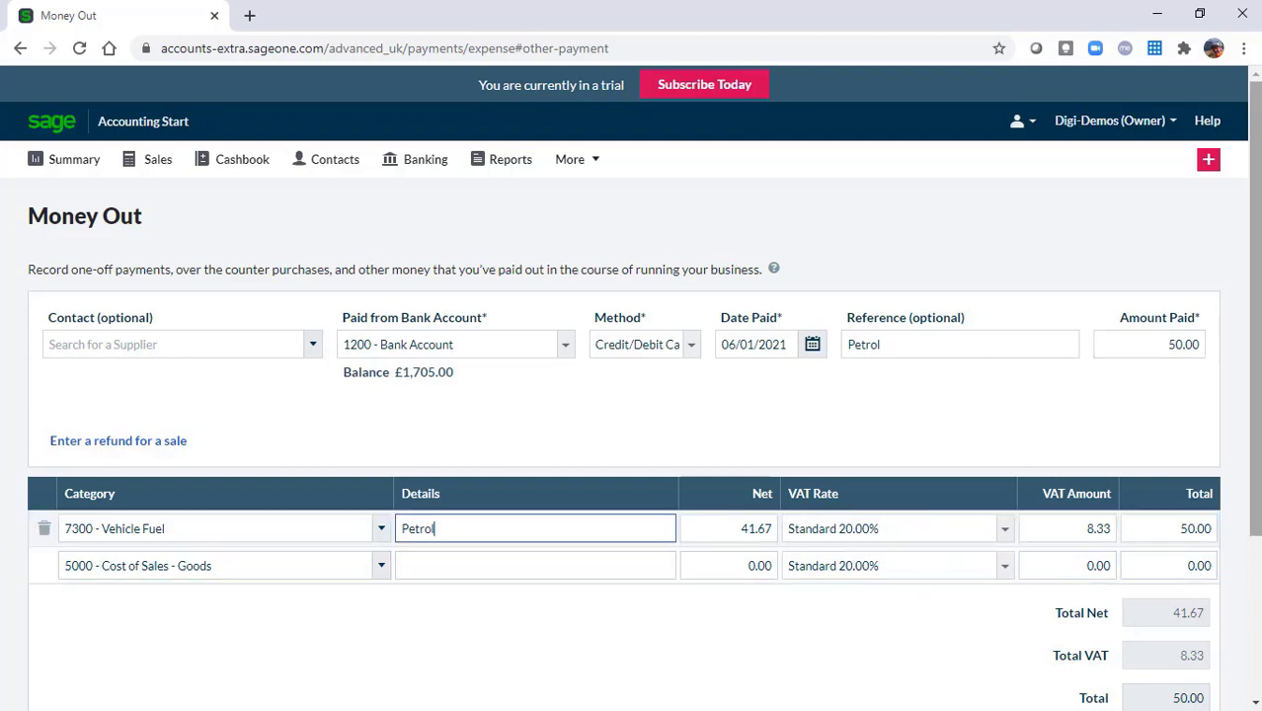
pyautogui.moveTo(1257, 328); pyautogui.dragTo(1257, 470)
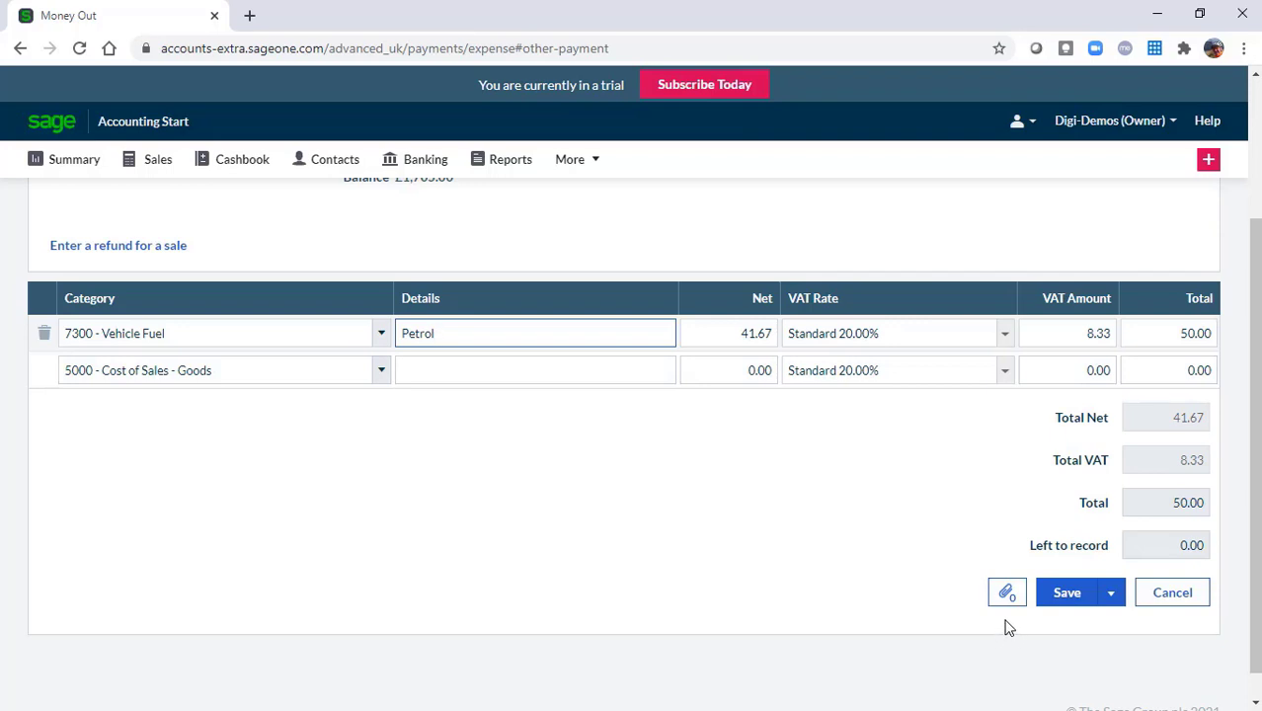
pyautogui.click(1076, 598)
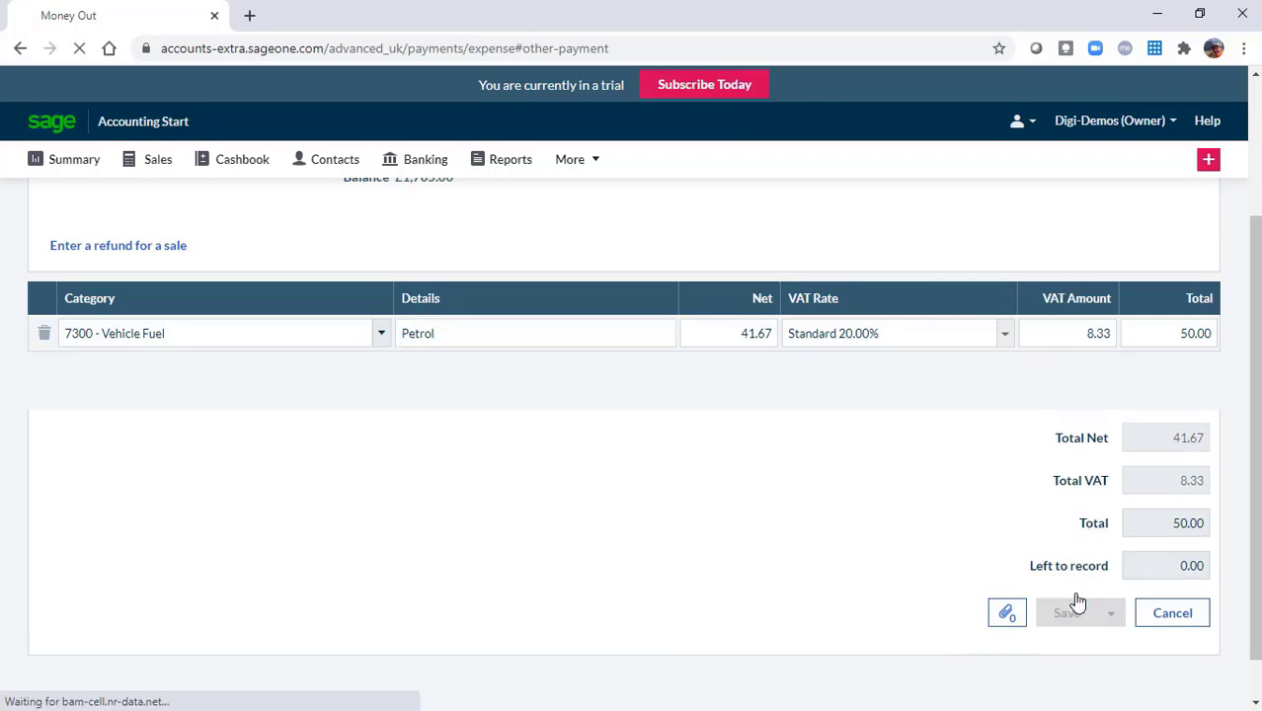
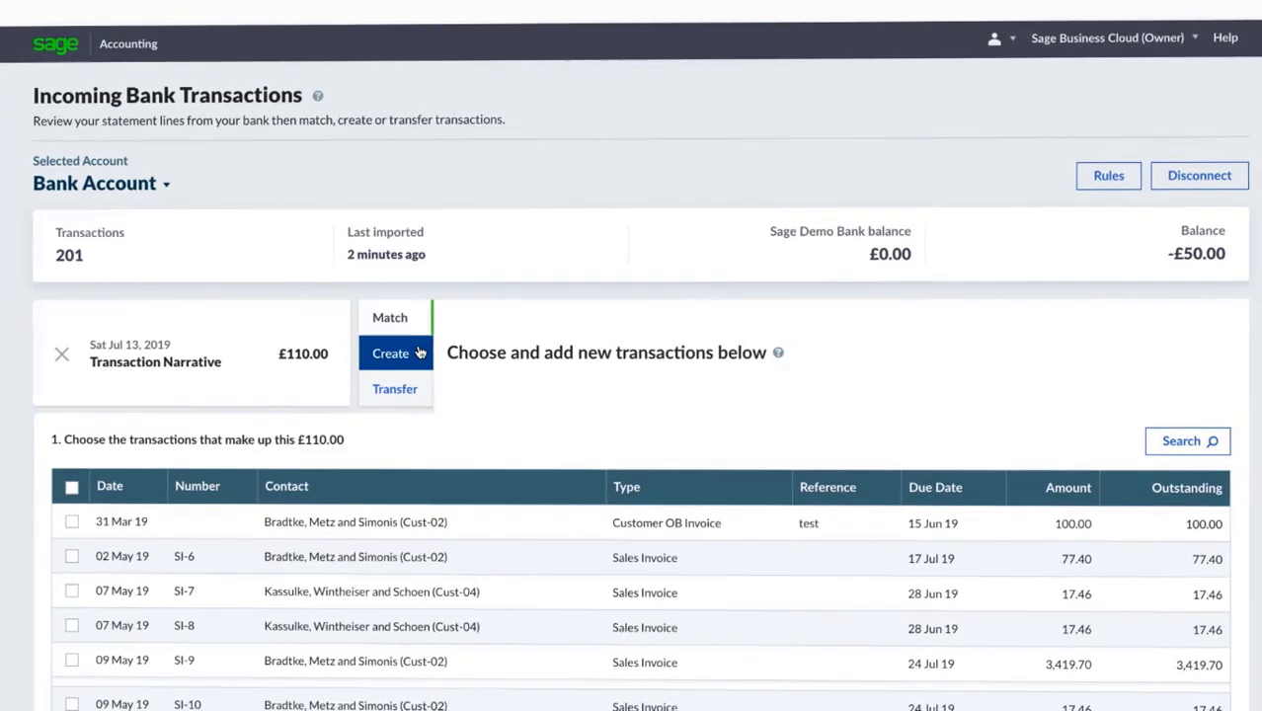
# Start creating transactions from the bank lines, then switch the £110.00 line to a transfer
pyautogui.click(417, 352)
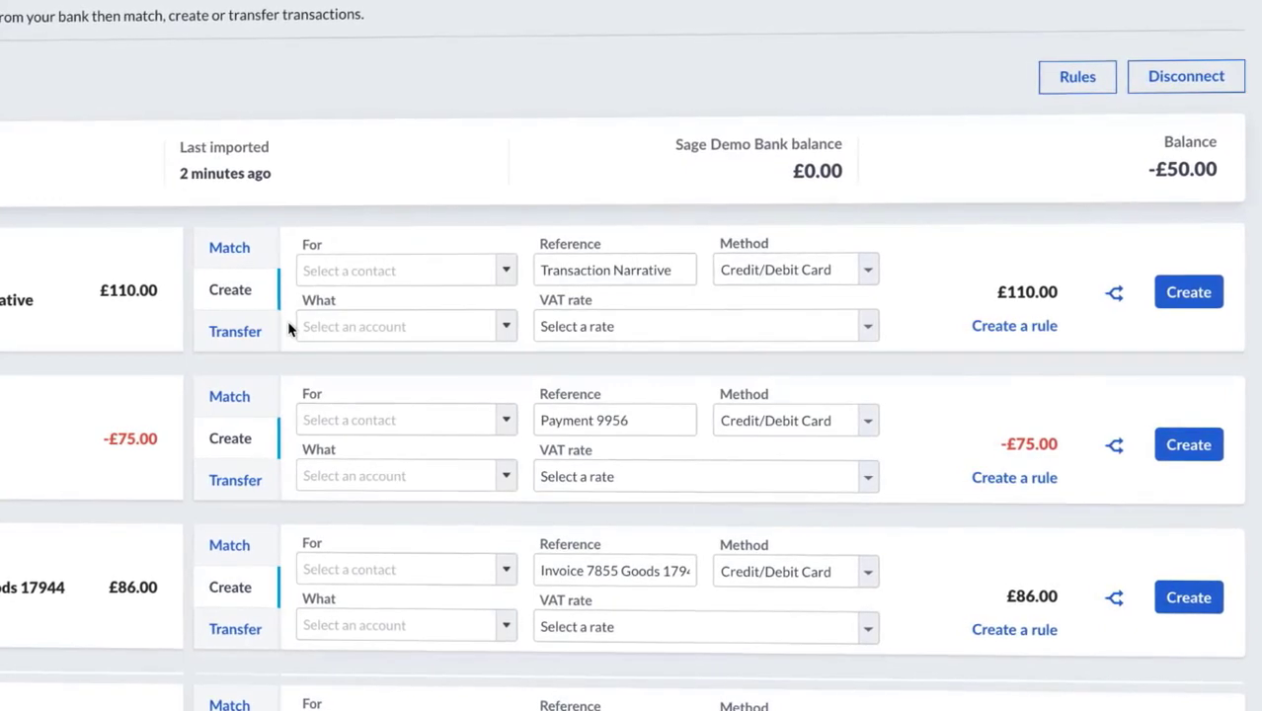
pyautogui.click(504, 285)
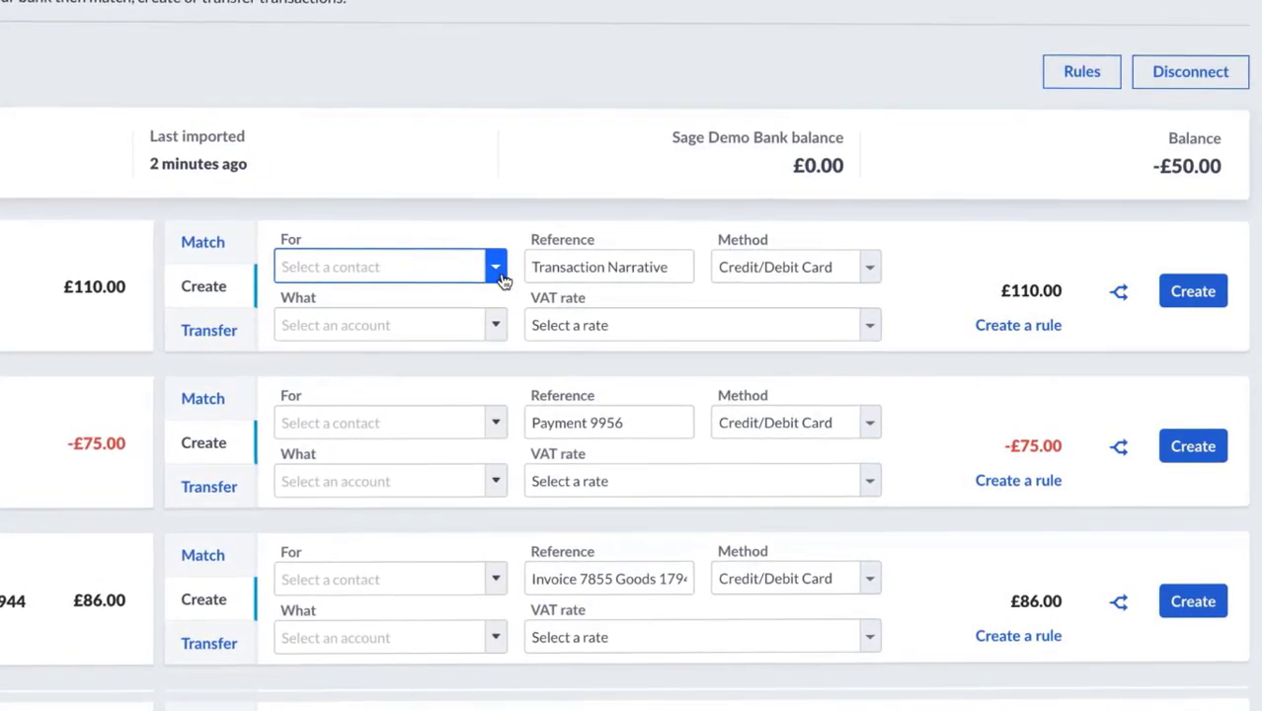
pyautogui.click(495, 325)
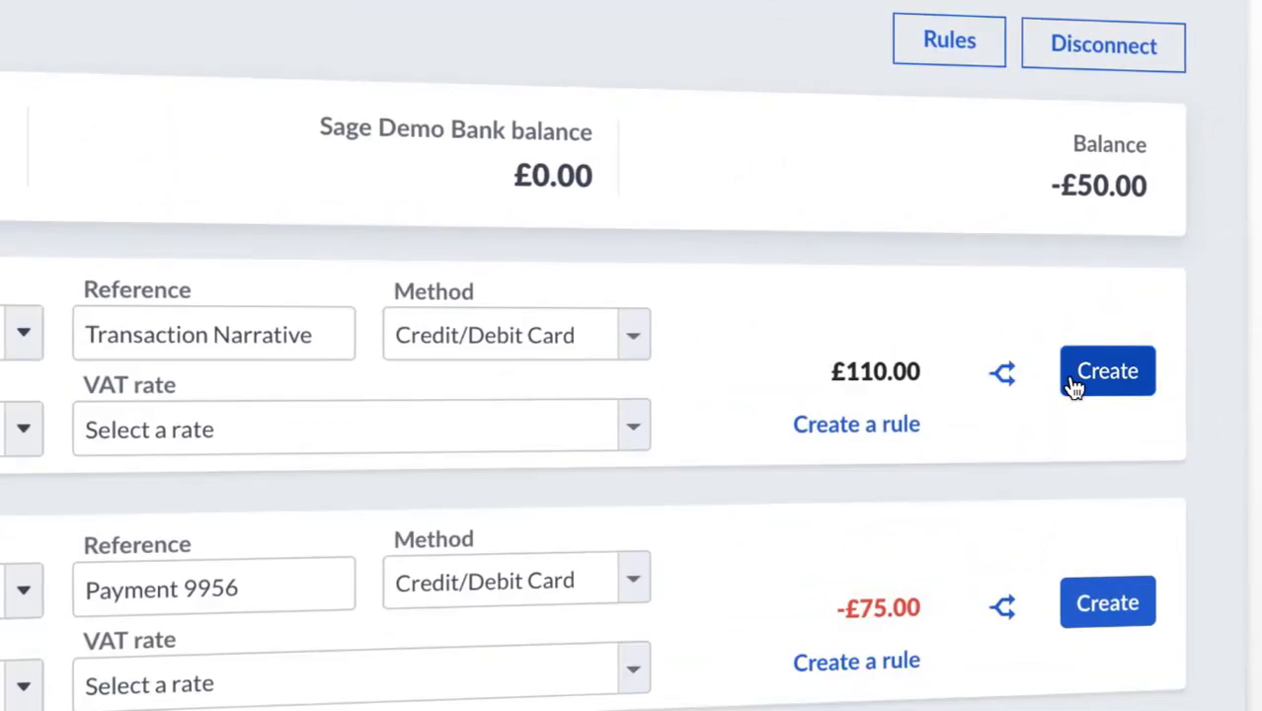
pyautogui.click(1074, 385)
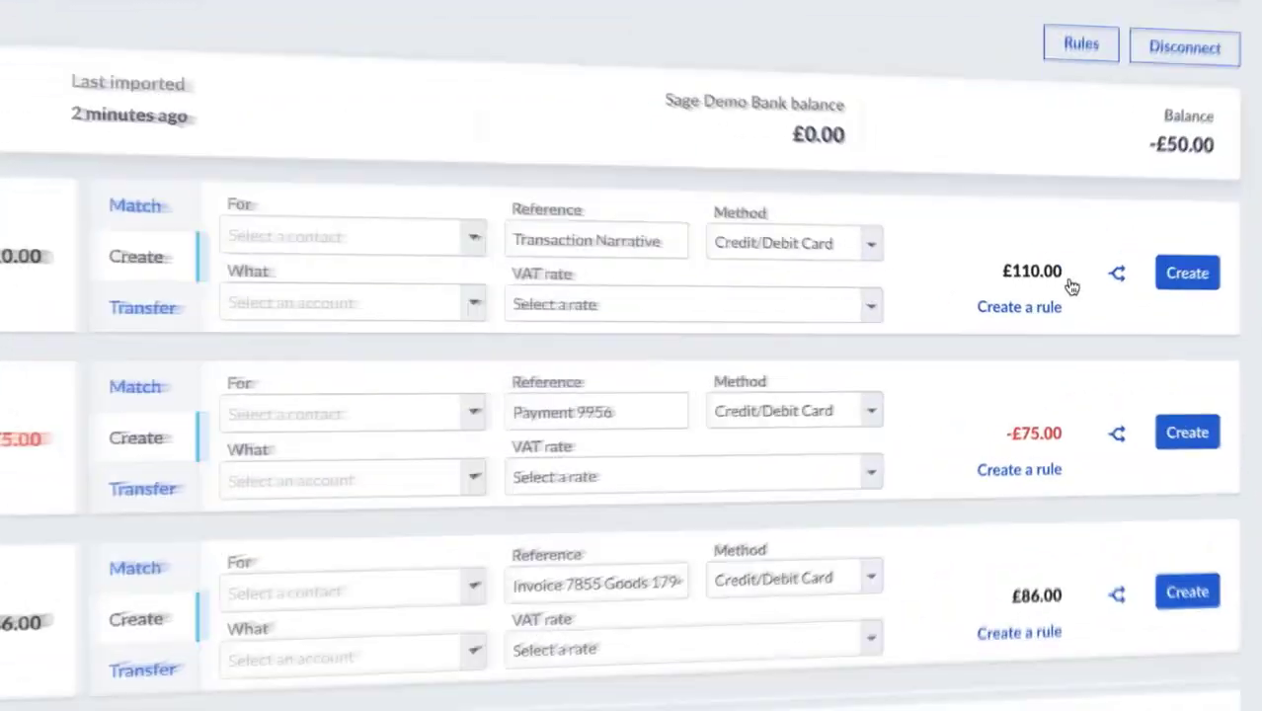
pyautogui.click(179, 311)
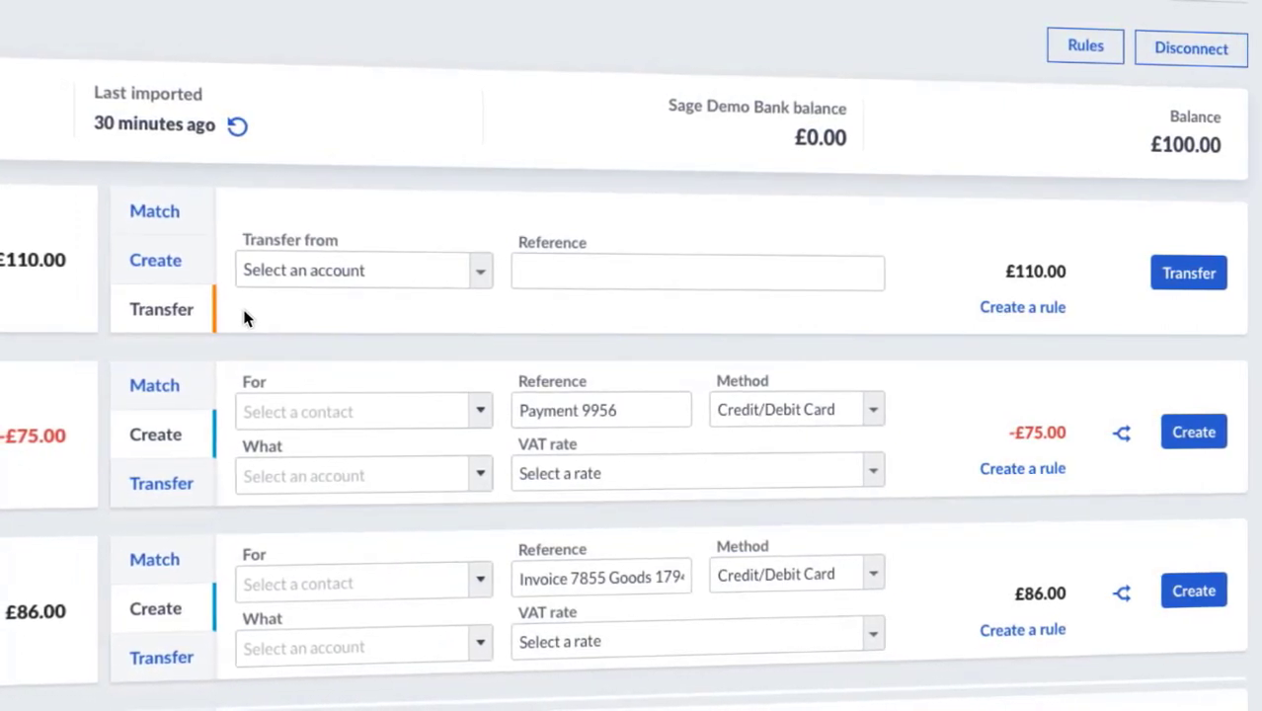
# Record the £110.00 line as a transfer from Bank Account with its reference number
pyautogui.click(482, 271)
pyautogui.click(484, 296)
pyautogui.press('Tab')
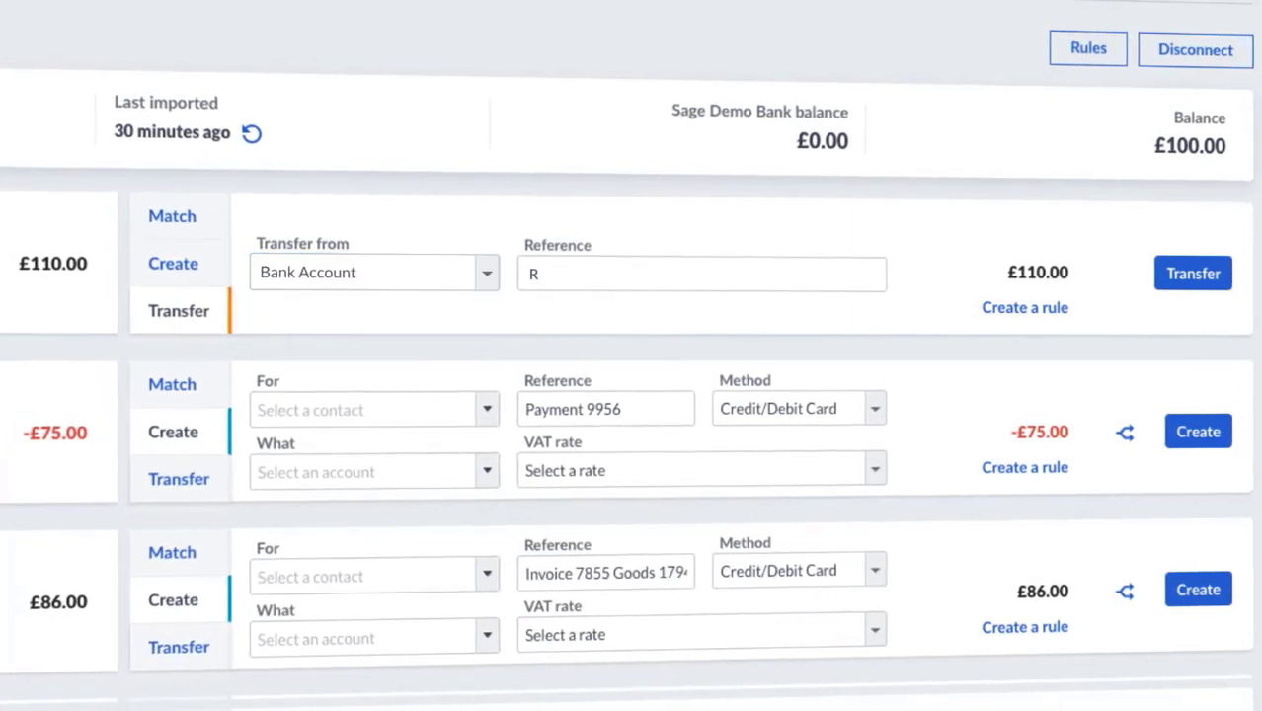
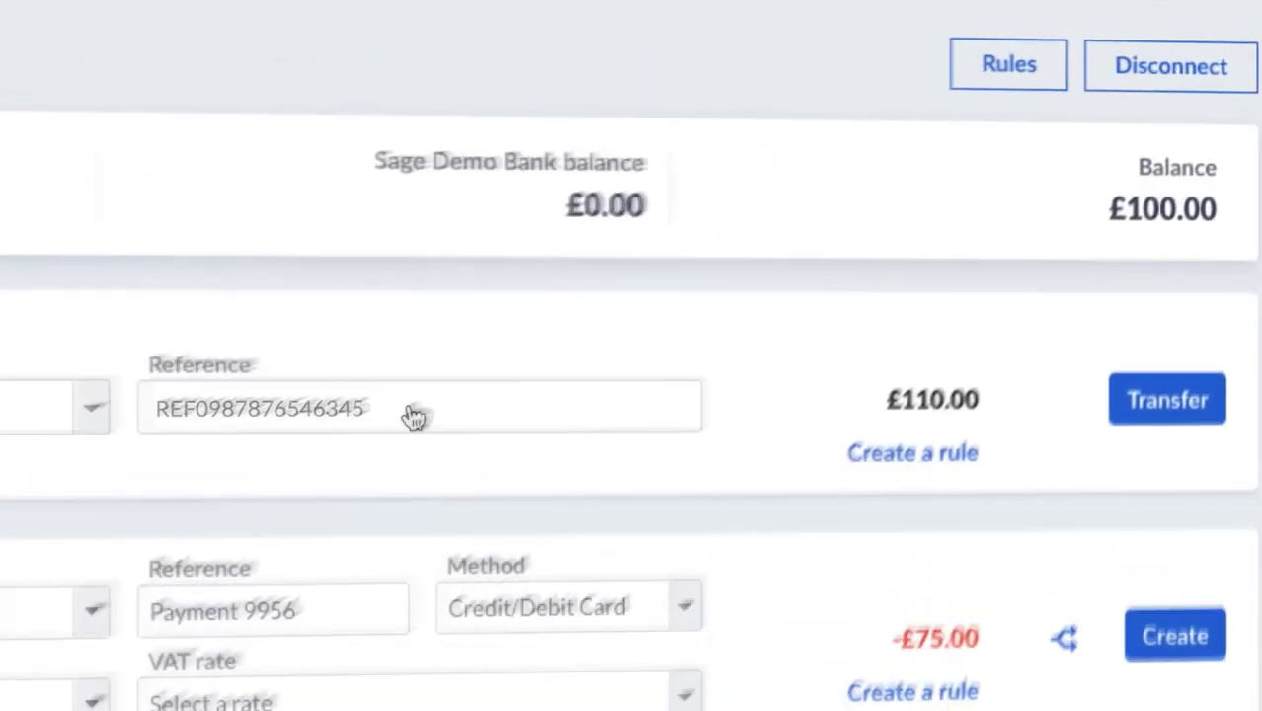
pyautogui.click(1165, 282)
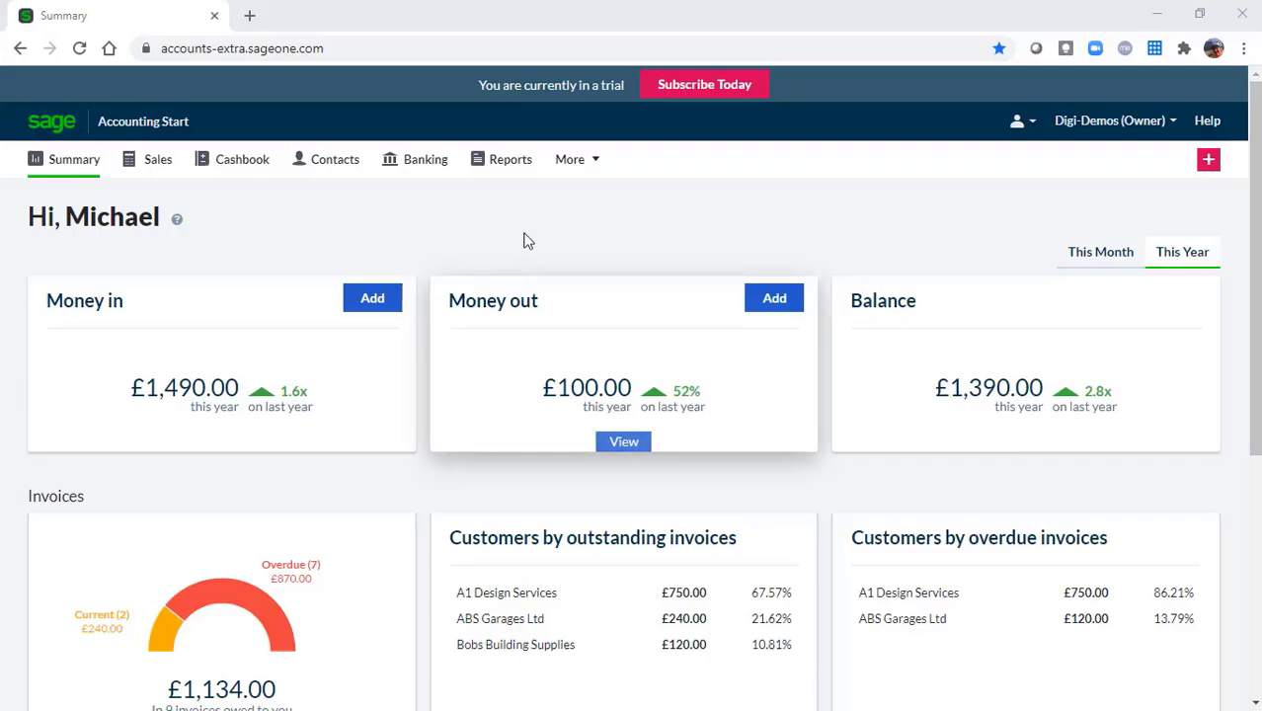
# Open the Profit and Loss report, view its export formats without exporting, and return to Reports
pyautogui.click(513, 161)
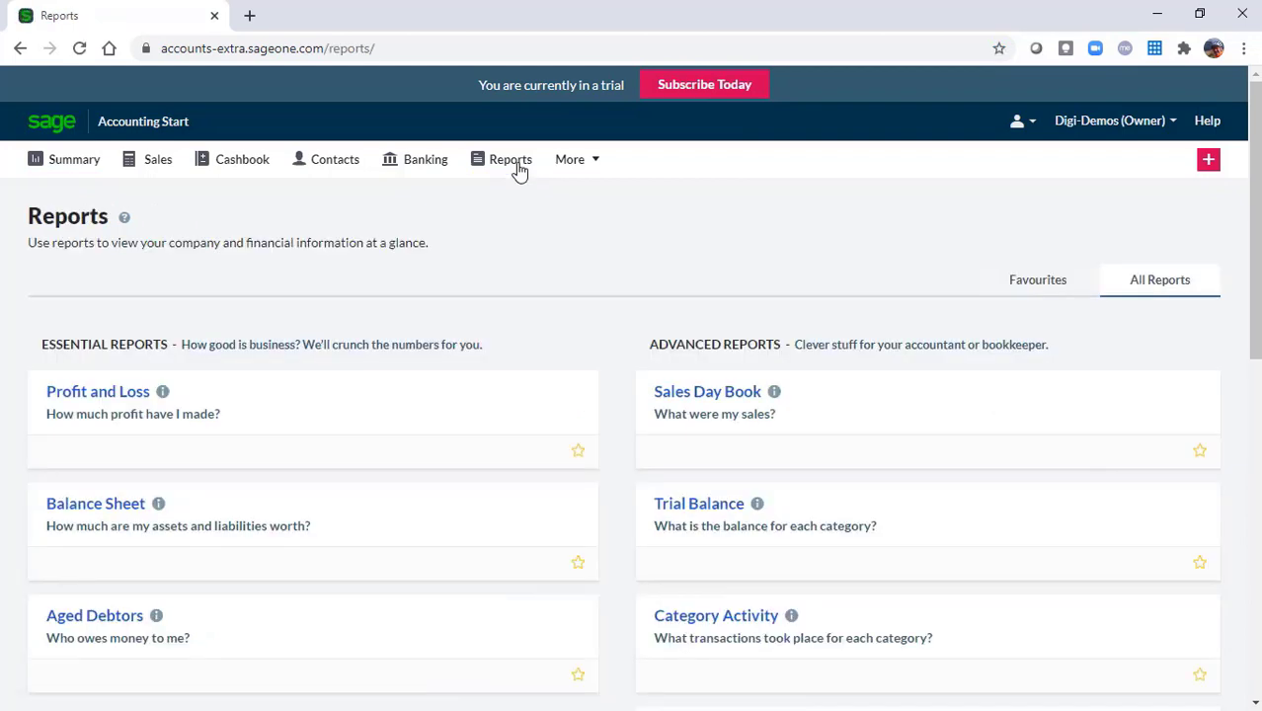
pyautogui.click(106, 410)
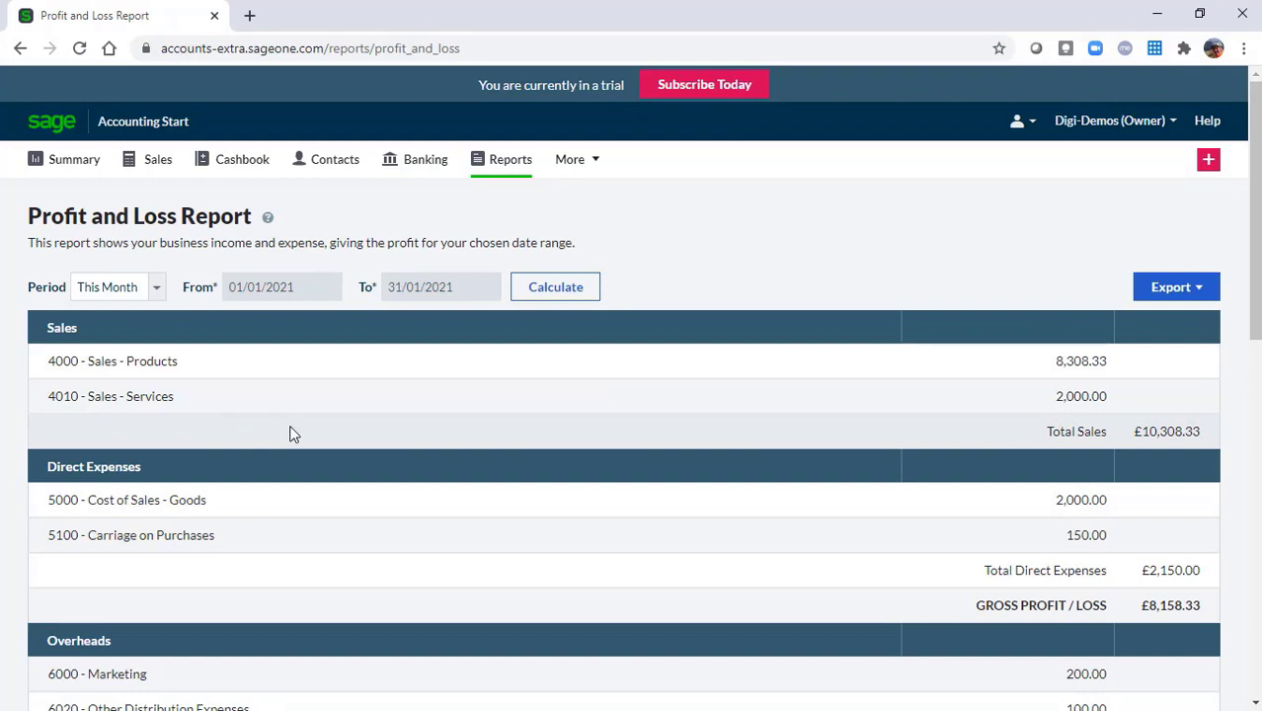
pyautogui.click(1196, 289)
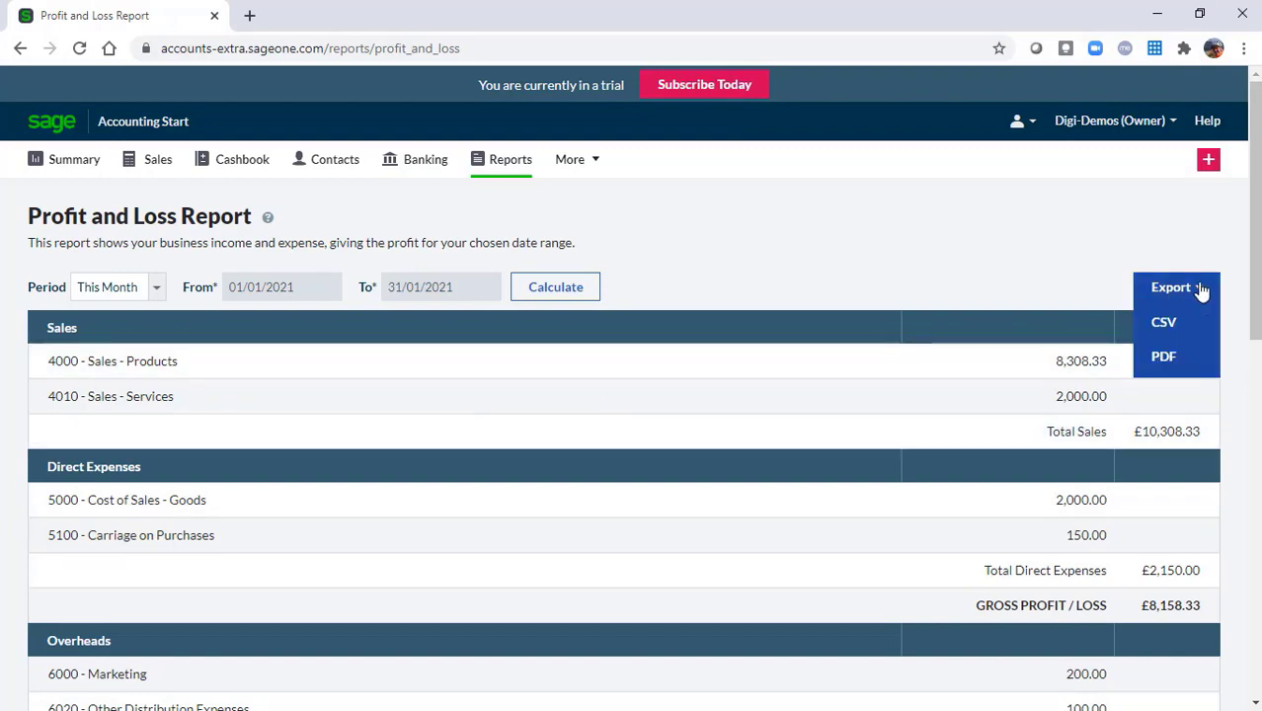
pyautogui.click(1169, 361)
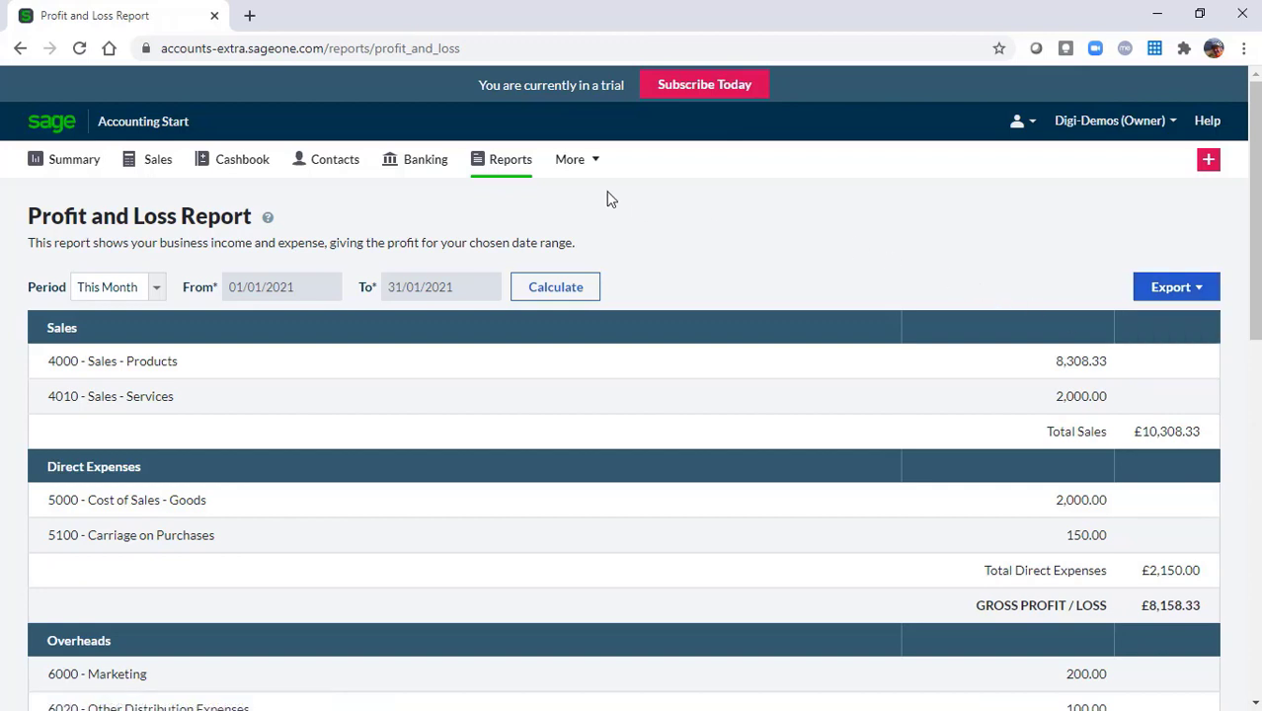
pyautogui.click(511, 161)
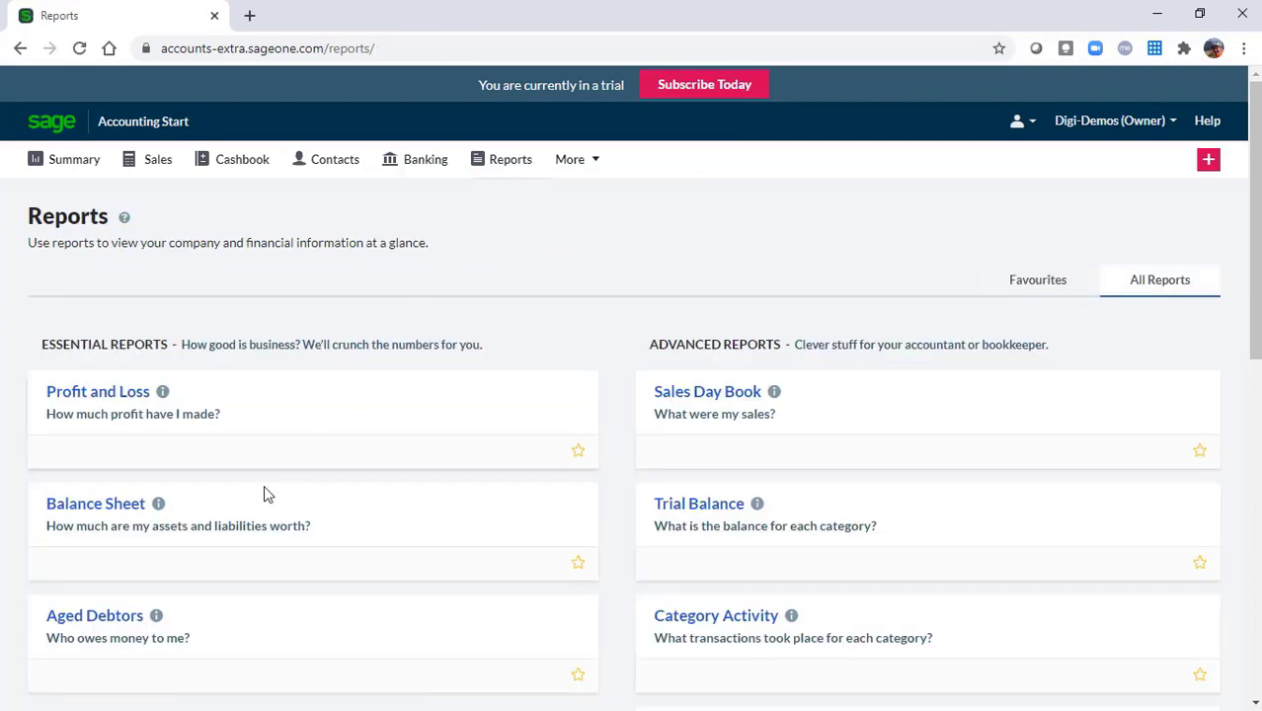
pyautogui.click(117, 624)
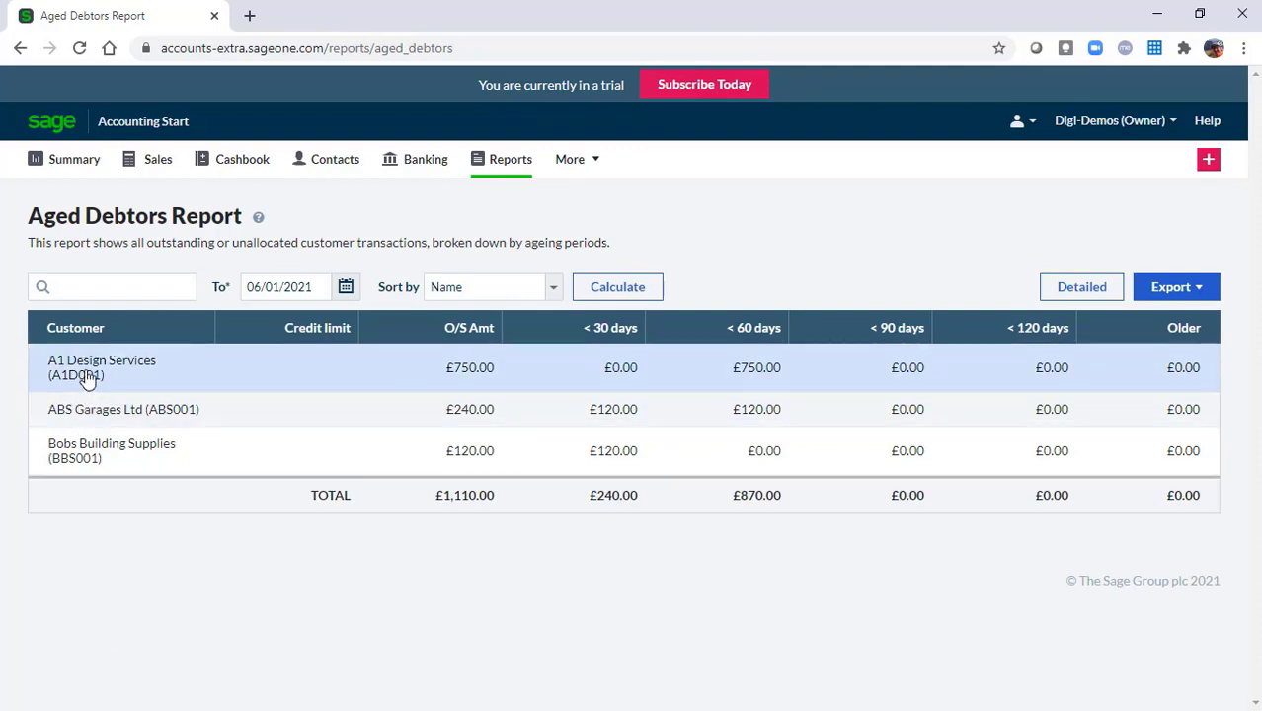
pyautogui.click(87, 378)
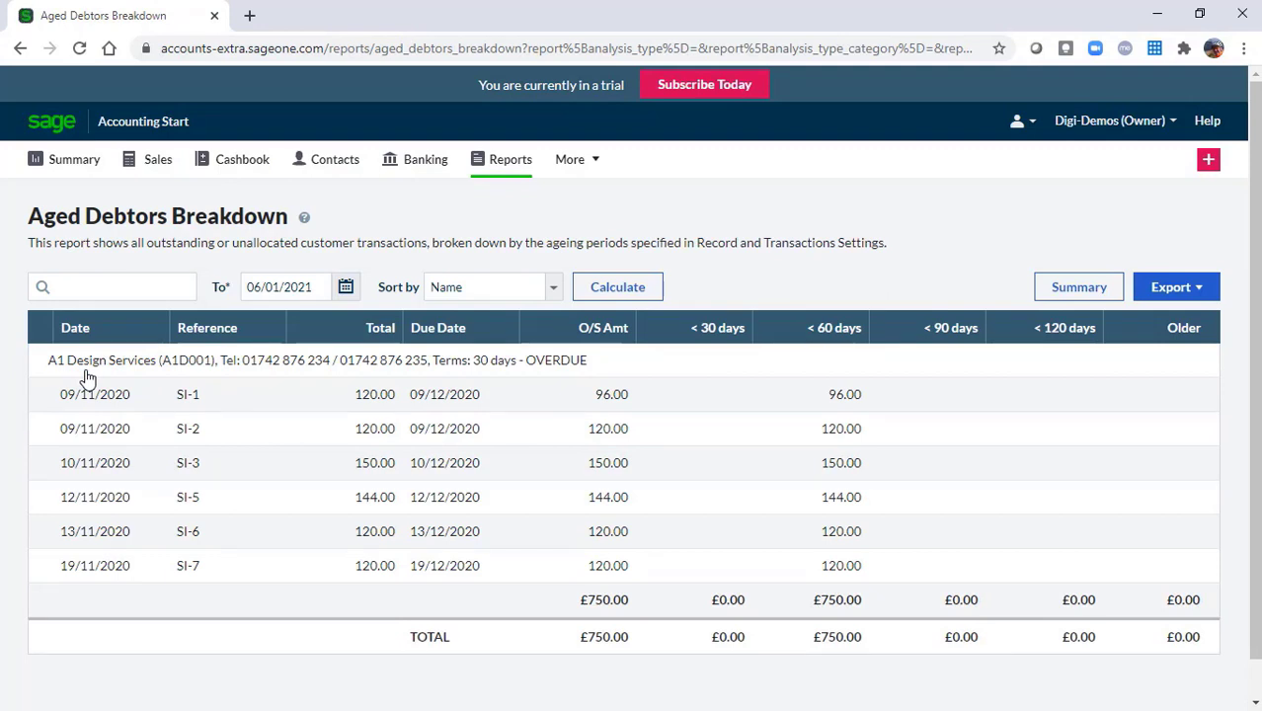
pyautogui.click(510, 161)
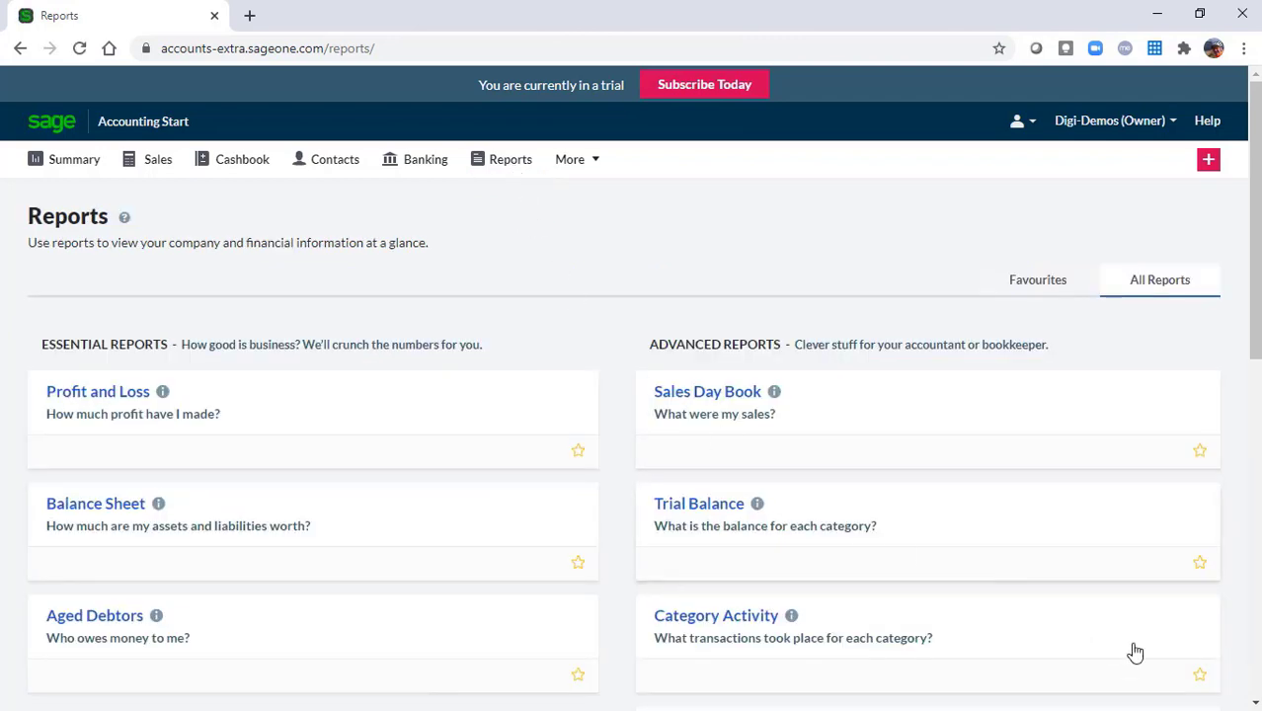
# Scroll through the remaining reports and open the VAT Return list
pyautogui.click(1255, 703)
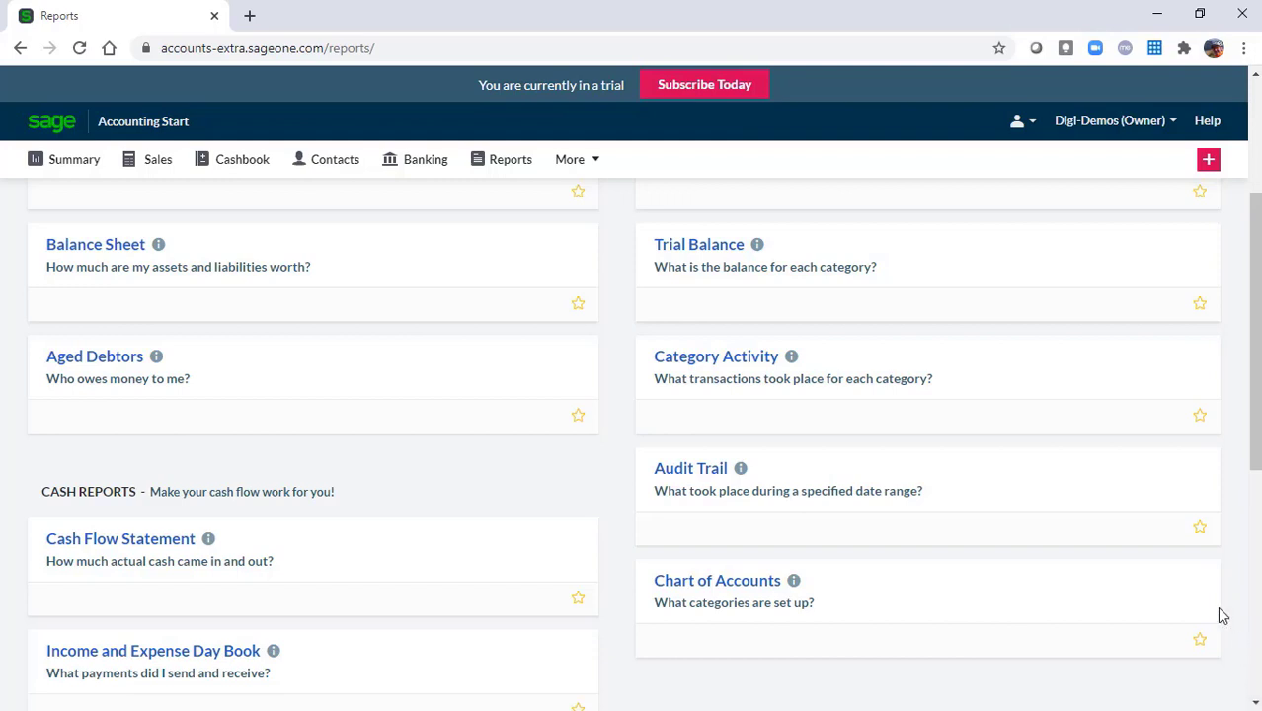
pyautogui.moveTo(1255, 415); pyautogui.dragTo(1241, 578)
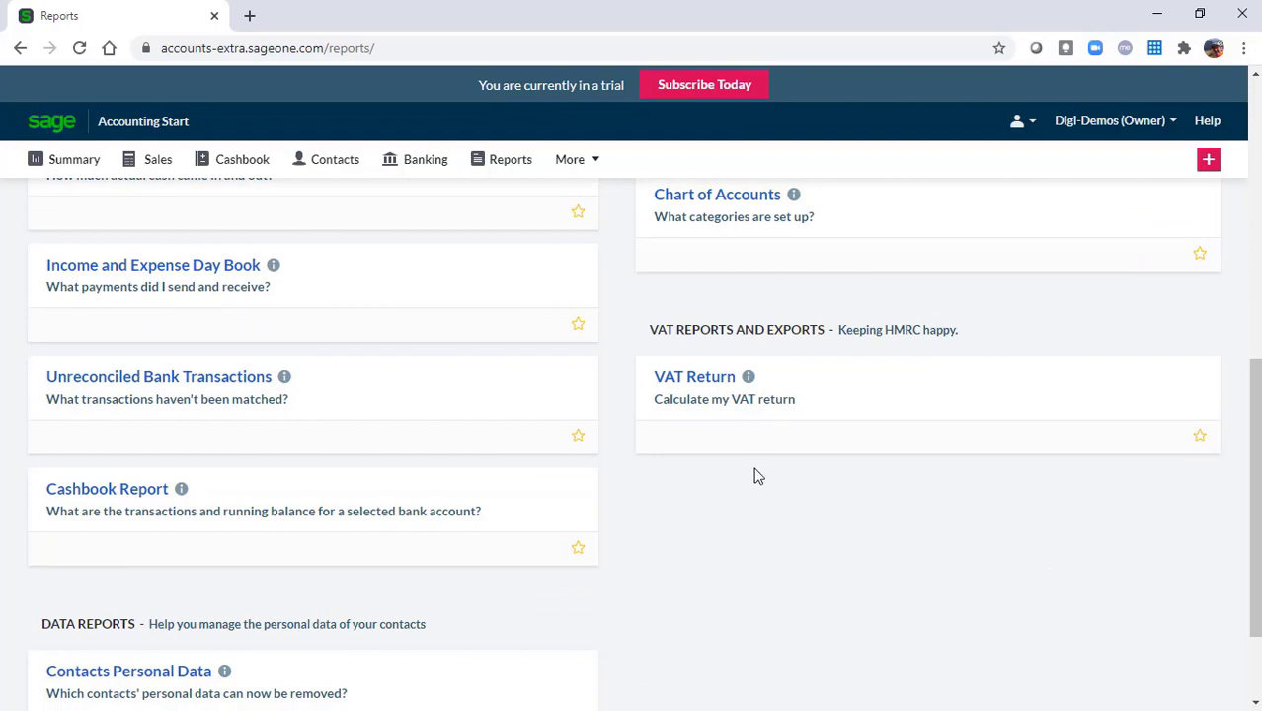
pyautogui.click(669, 377)
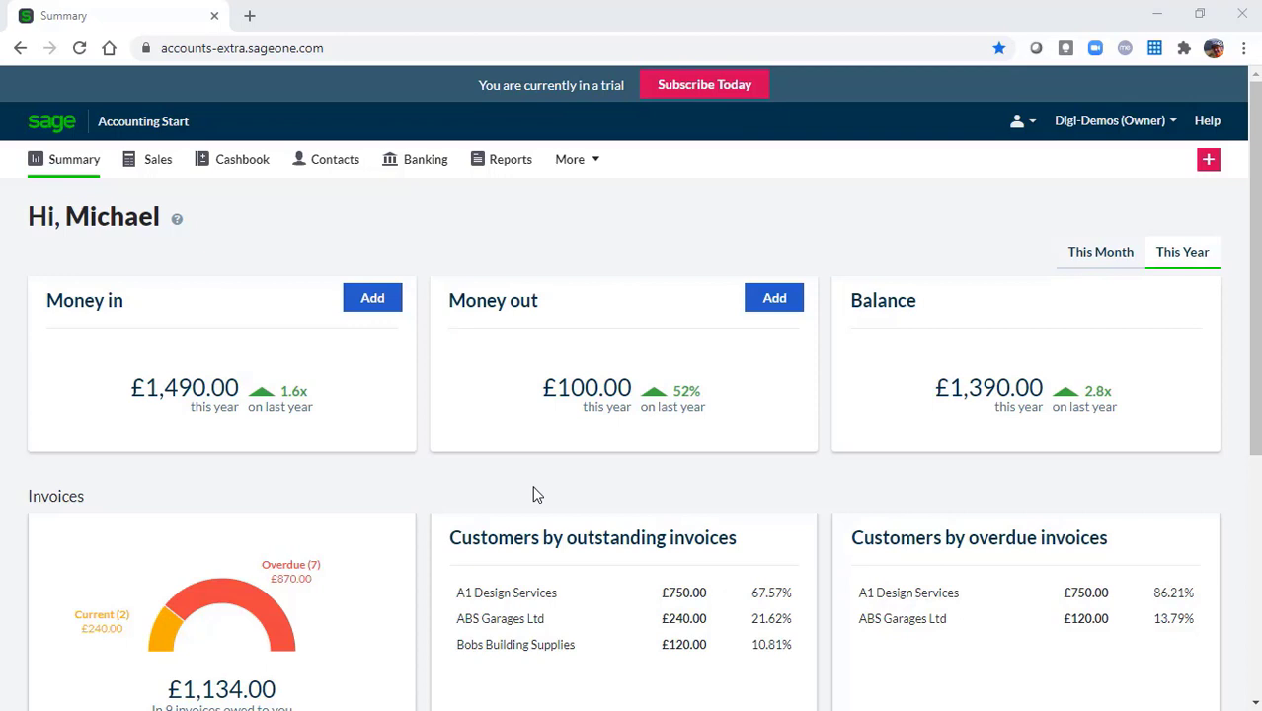
pyautogui.click(1112, 123)
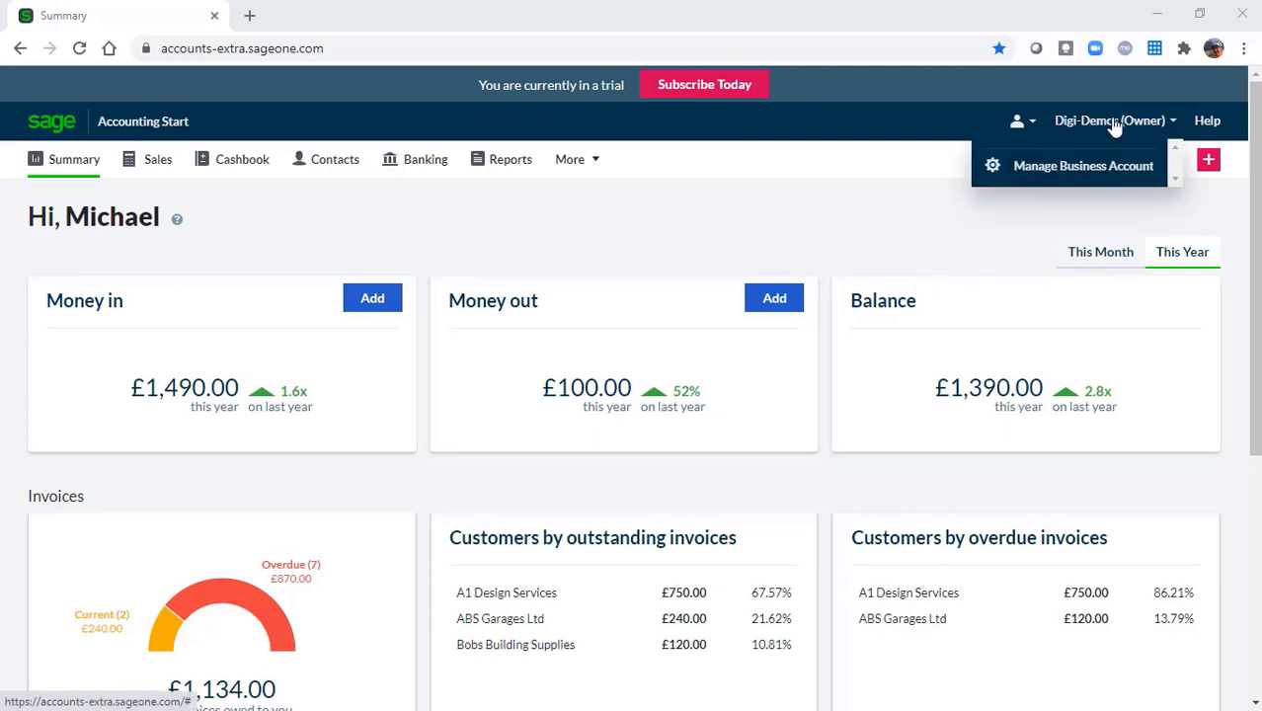
pyautogui.click(1079, 175)
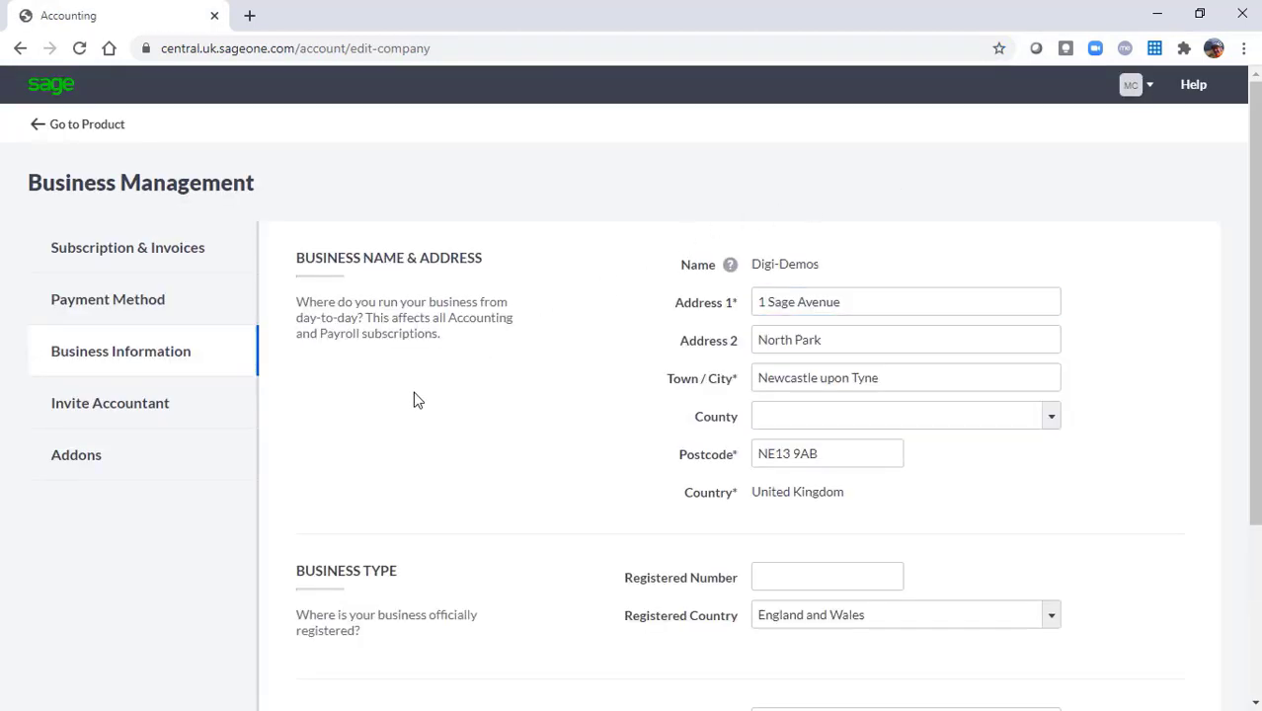
pyautogui.click(114, 412)
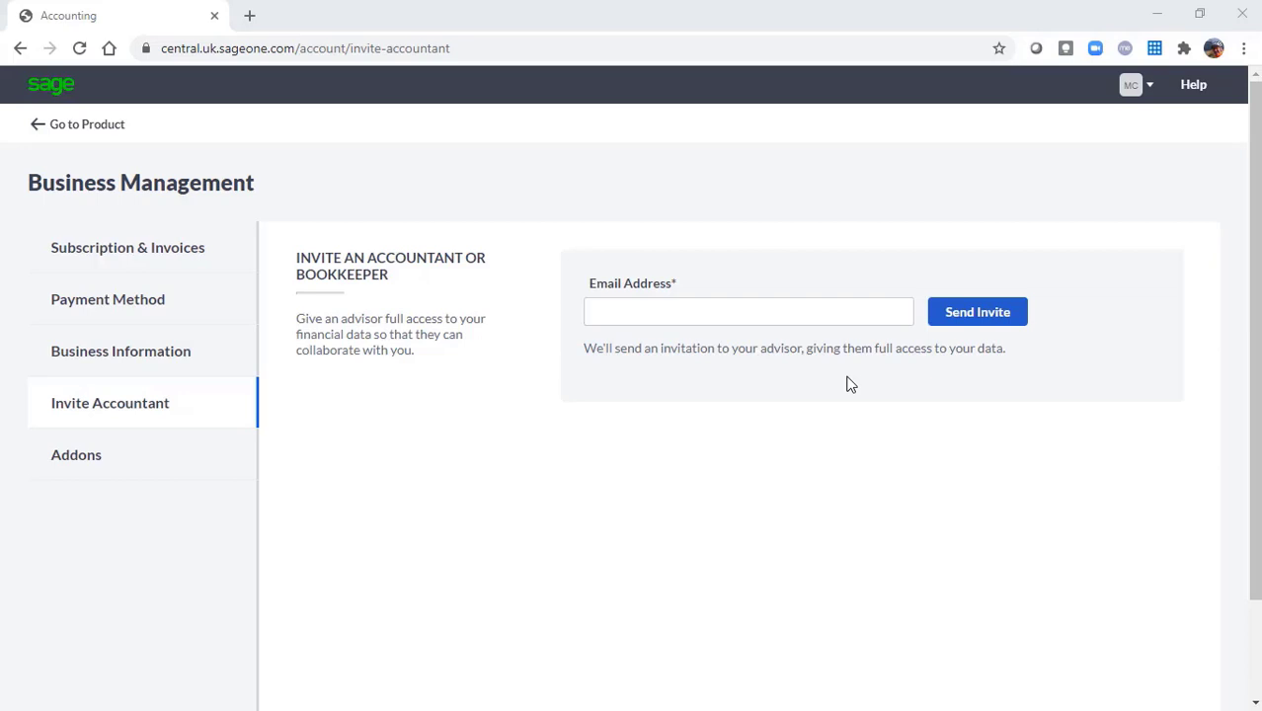
pyautogui.click(104, 130)
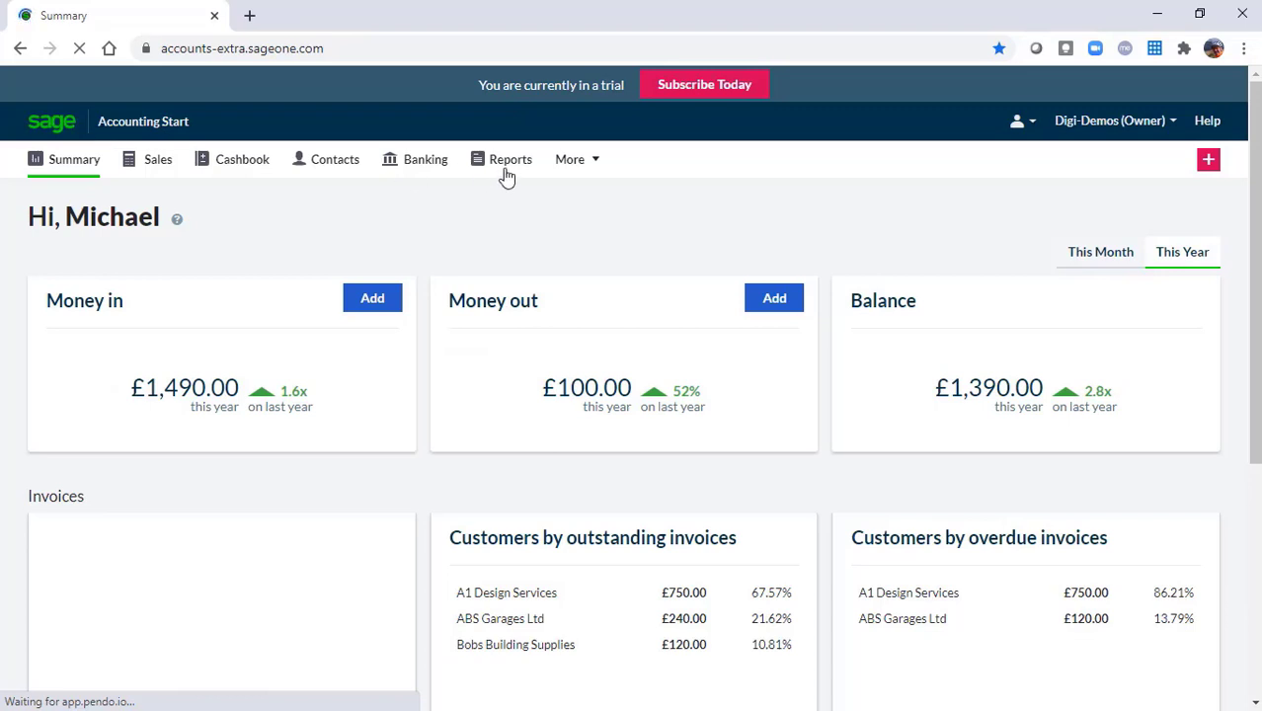
pyautogui.click(569, 161)
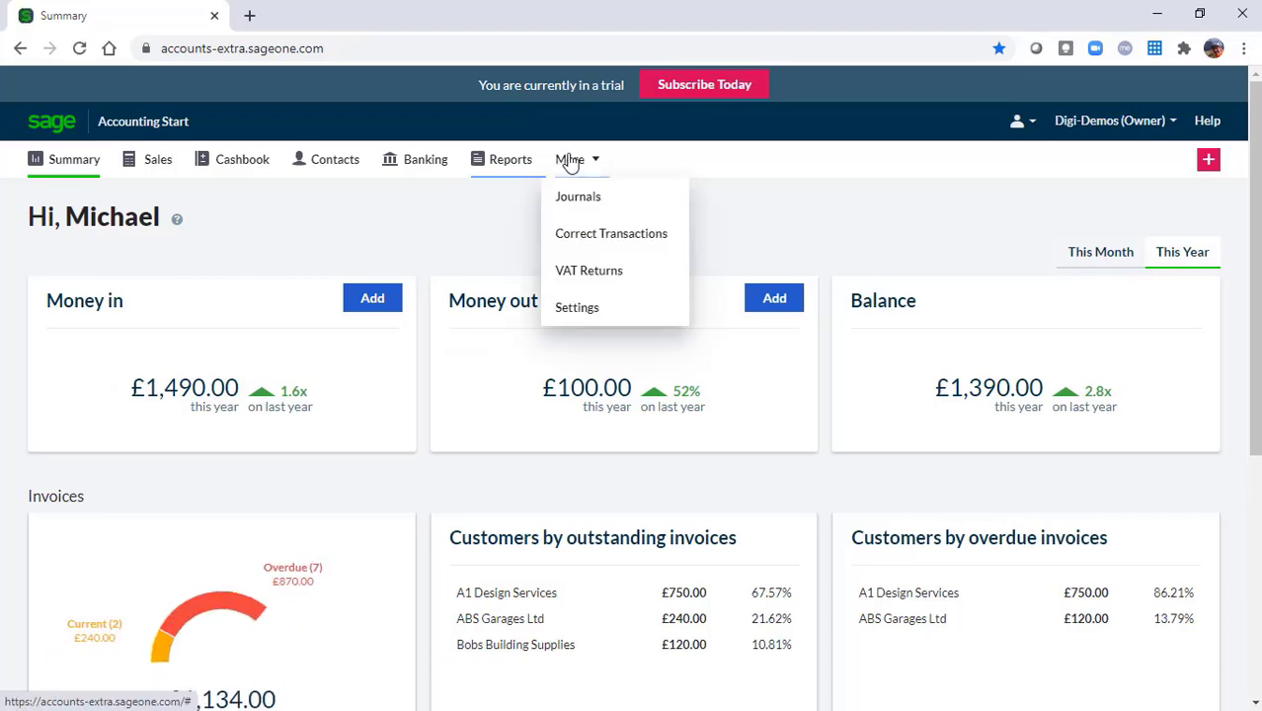
# Open Settings from the More menu and scroll through its options
pyautogui.click(589, 316)
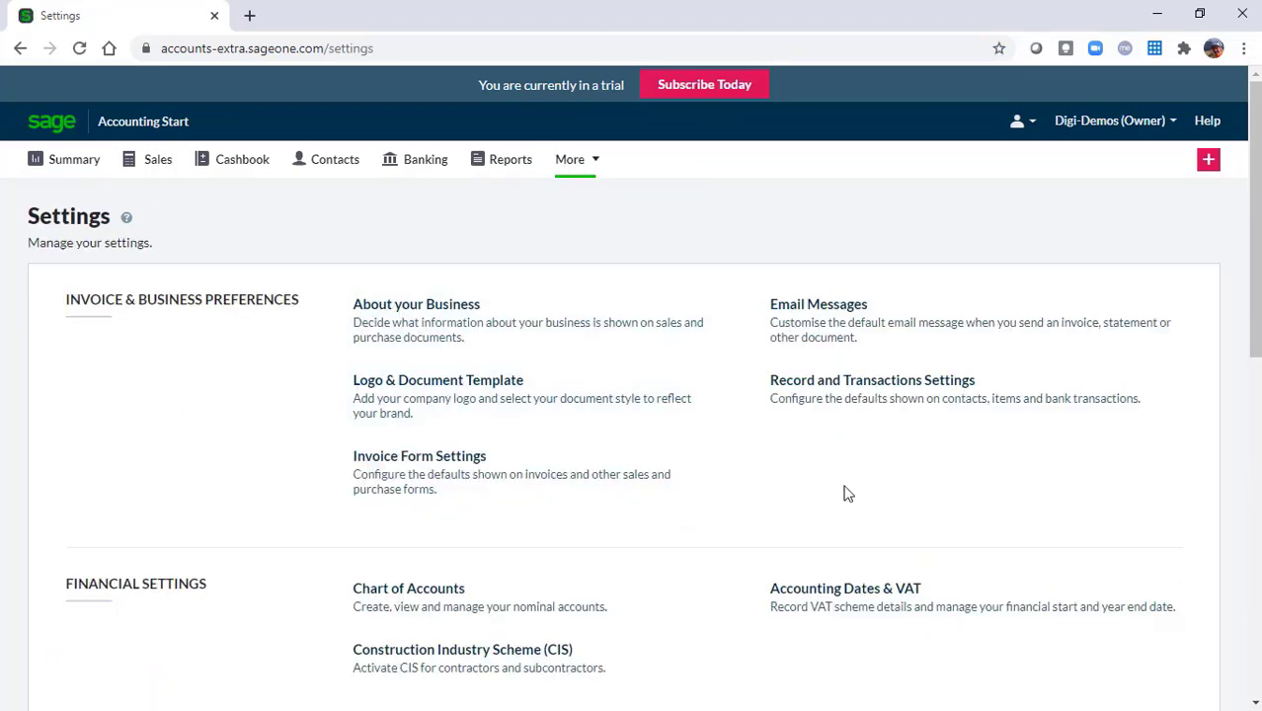
pyautogui.moveTo(1254, 366); pyautogui.dragTo(1252, 709)
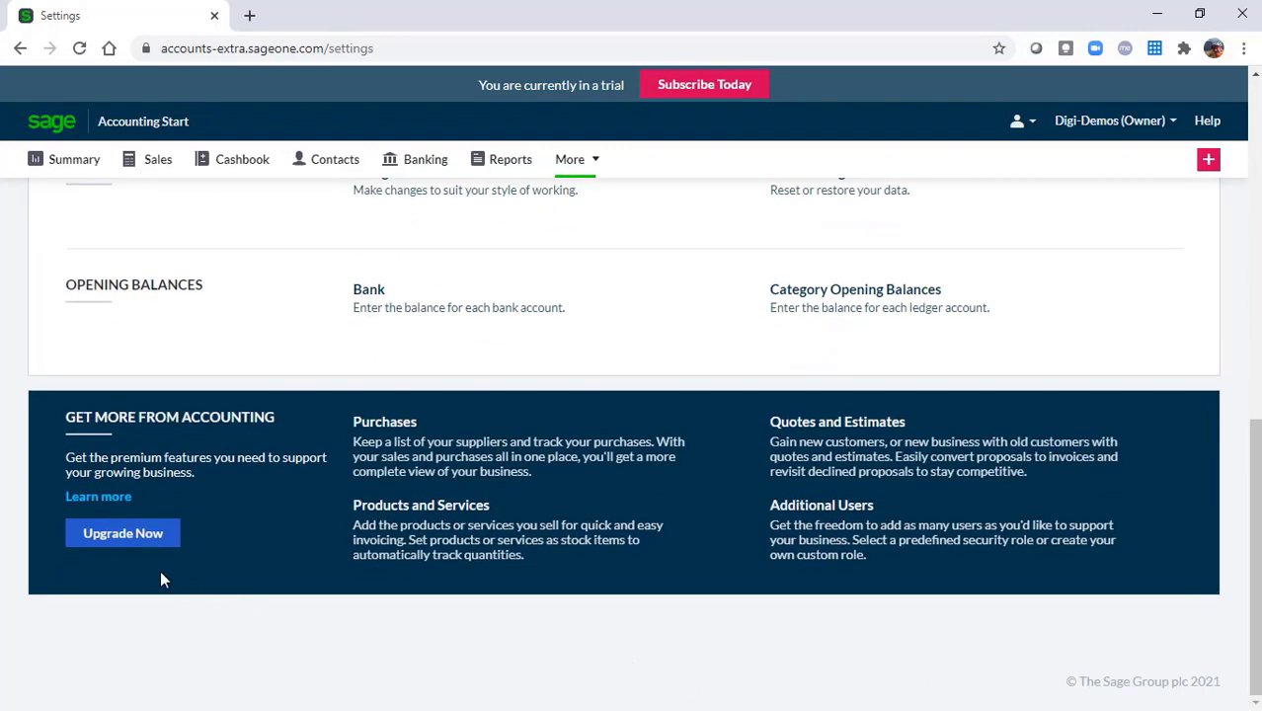